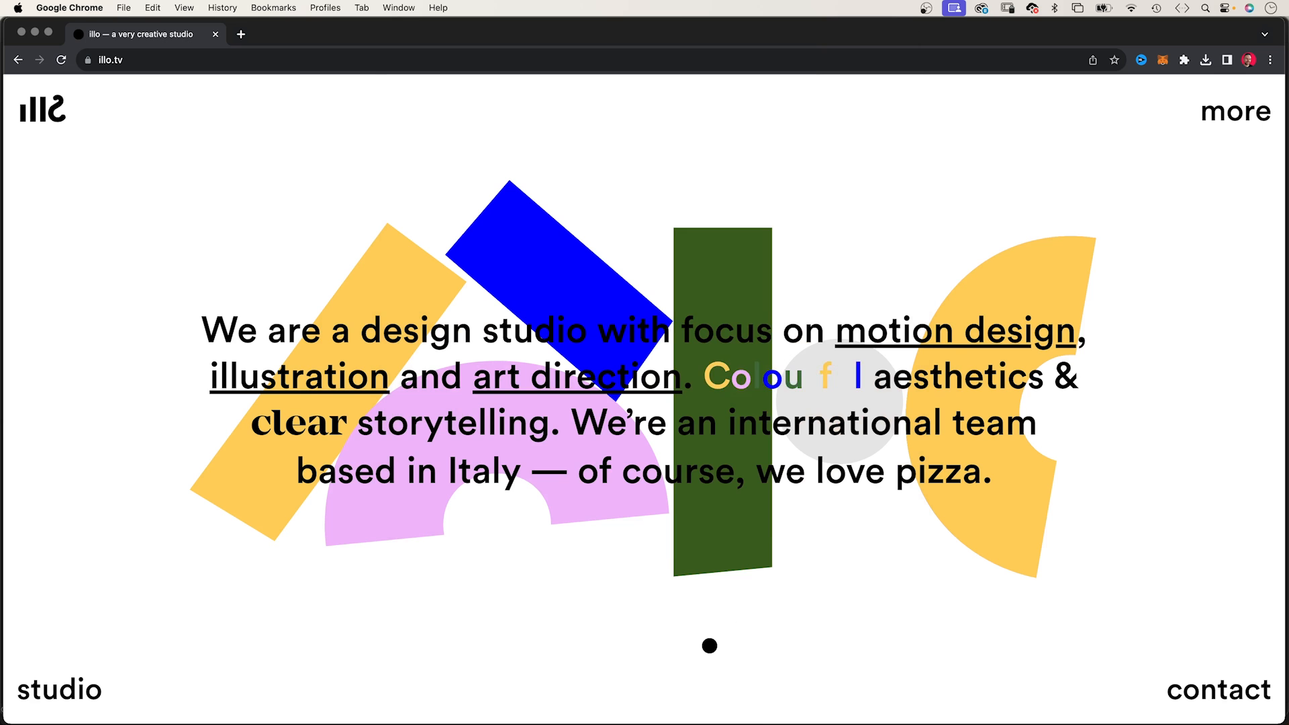
Browse down the illo.tv home page past the studio introduction and its colourful shapes.
scroll(709, 646, down, 3)
scroll(708, 647, down, 12)
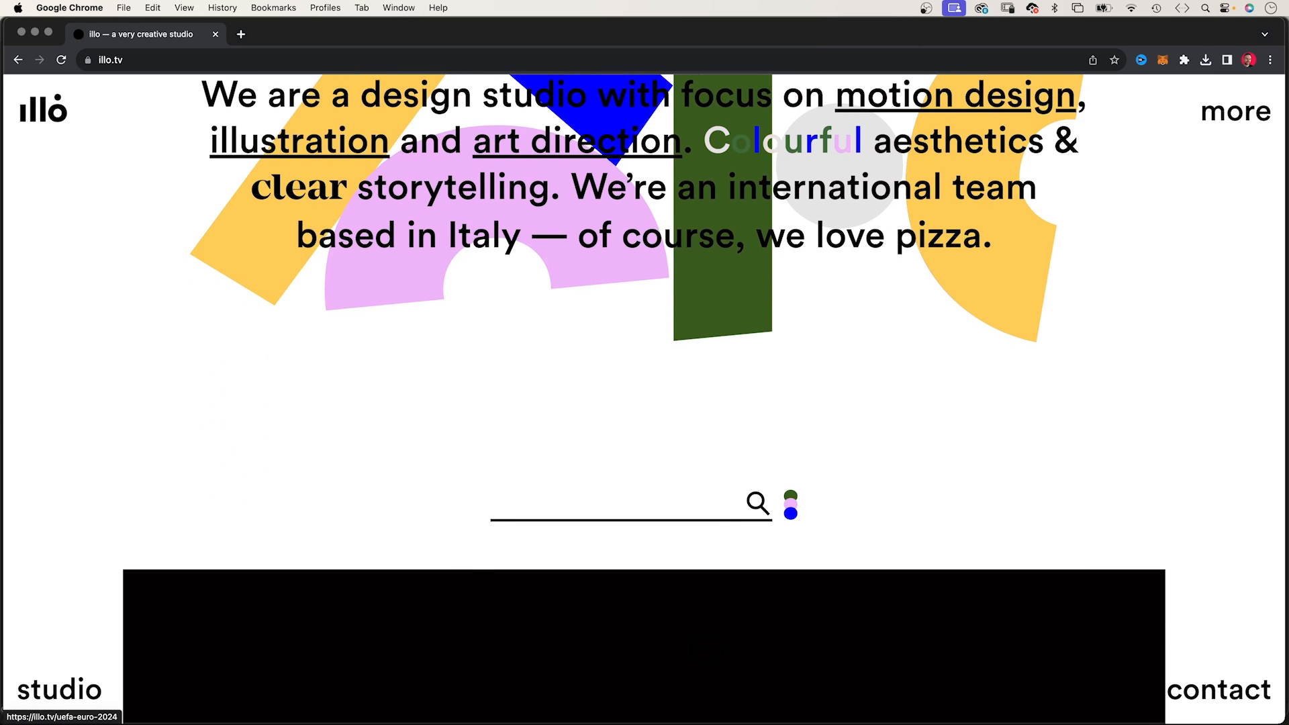
scroll(705, 649, down, 4)
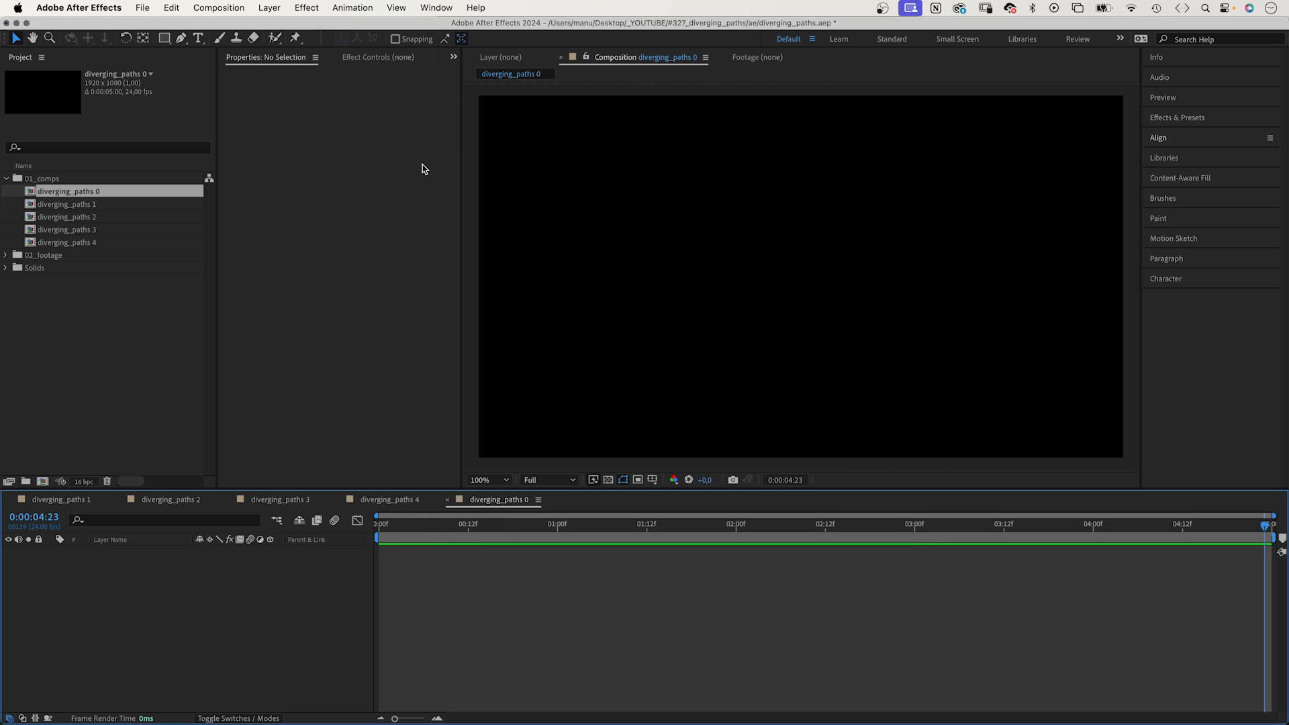
Draw a straight horizontal line with the Pen tool across the middle of the composition, extending beyond both sides of the frame.
click(184, 39)
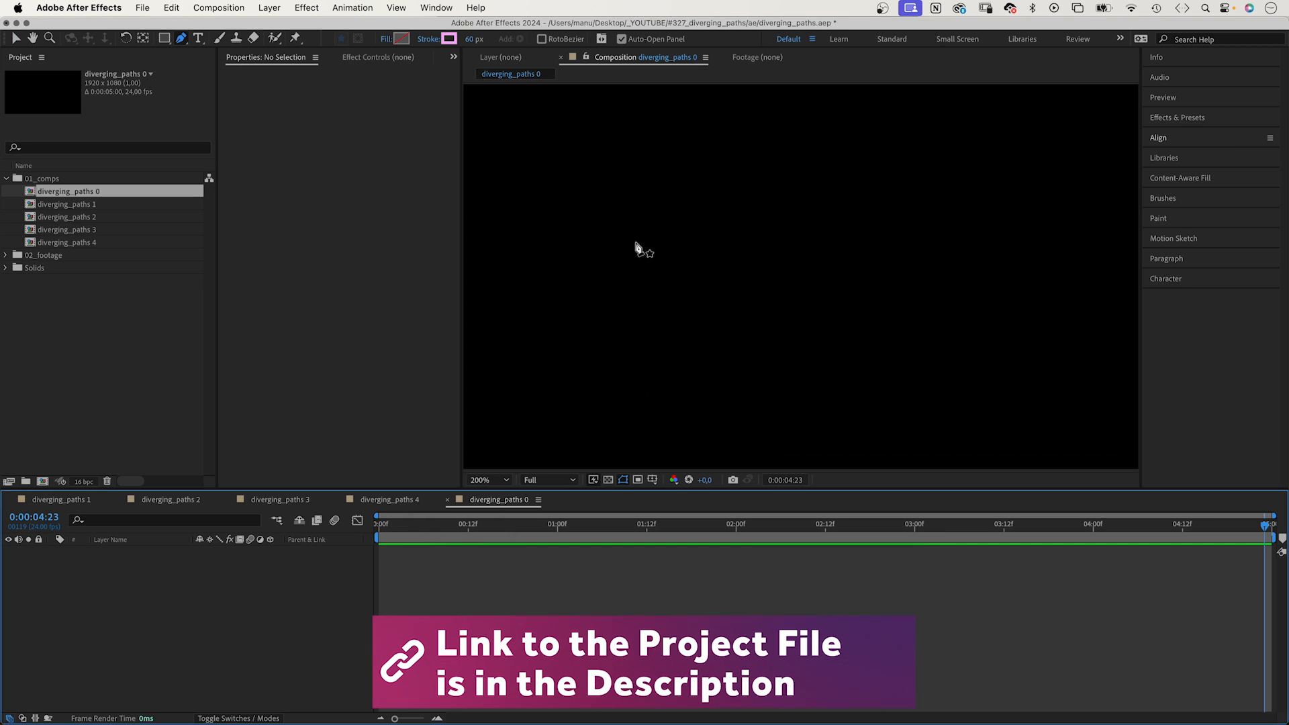
key(comma)
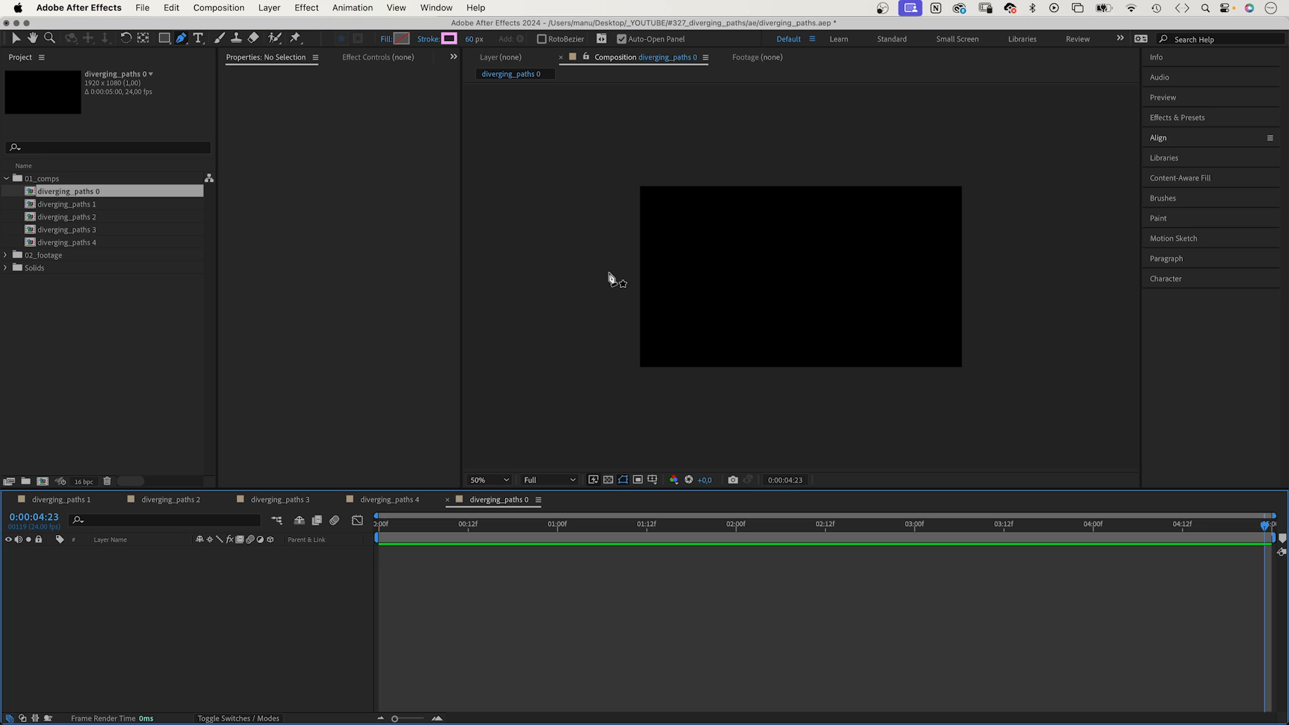
click(612, 274)
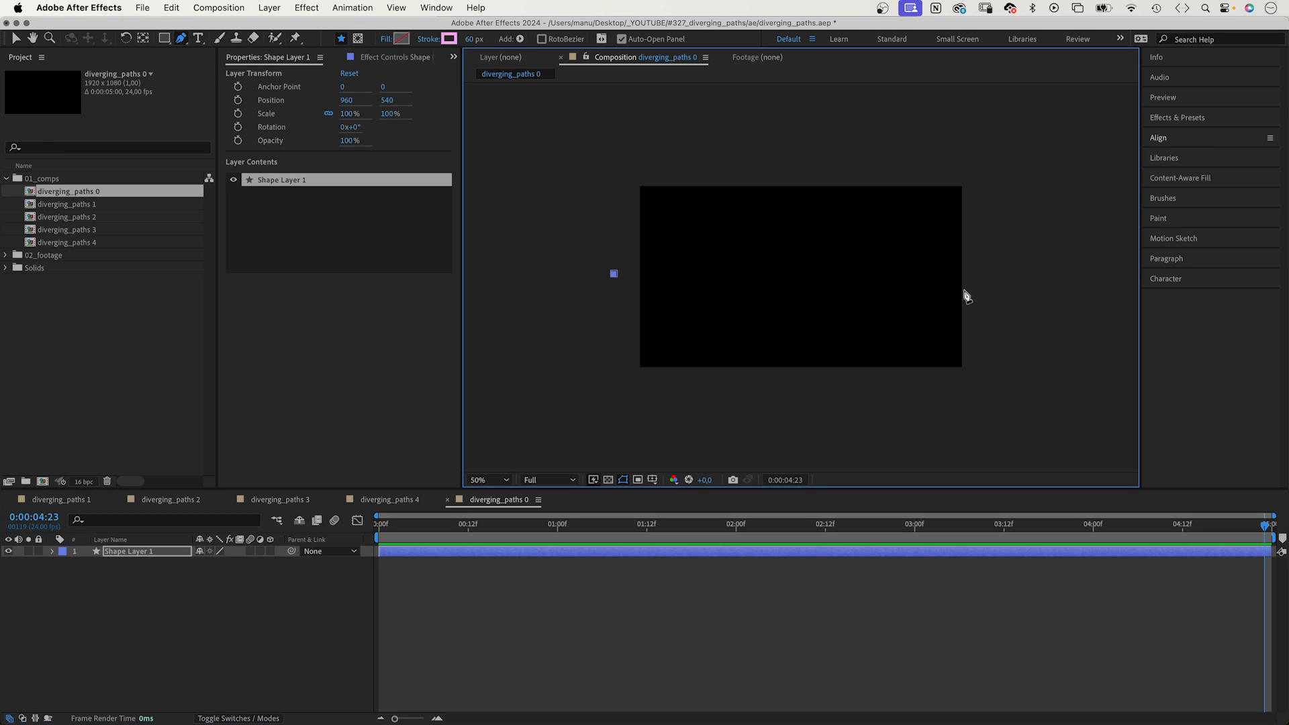
click(1017, 274)
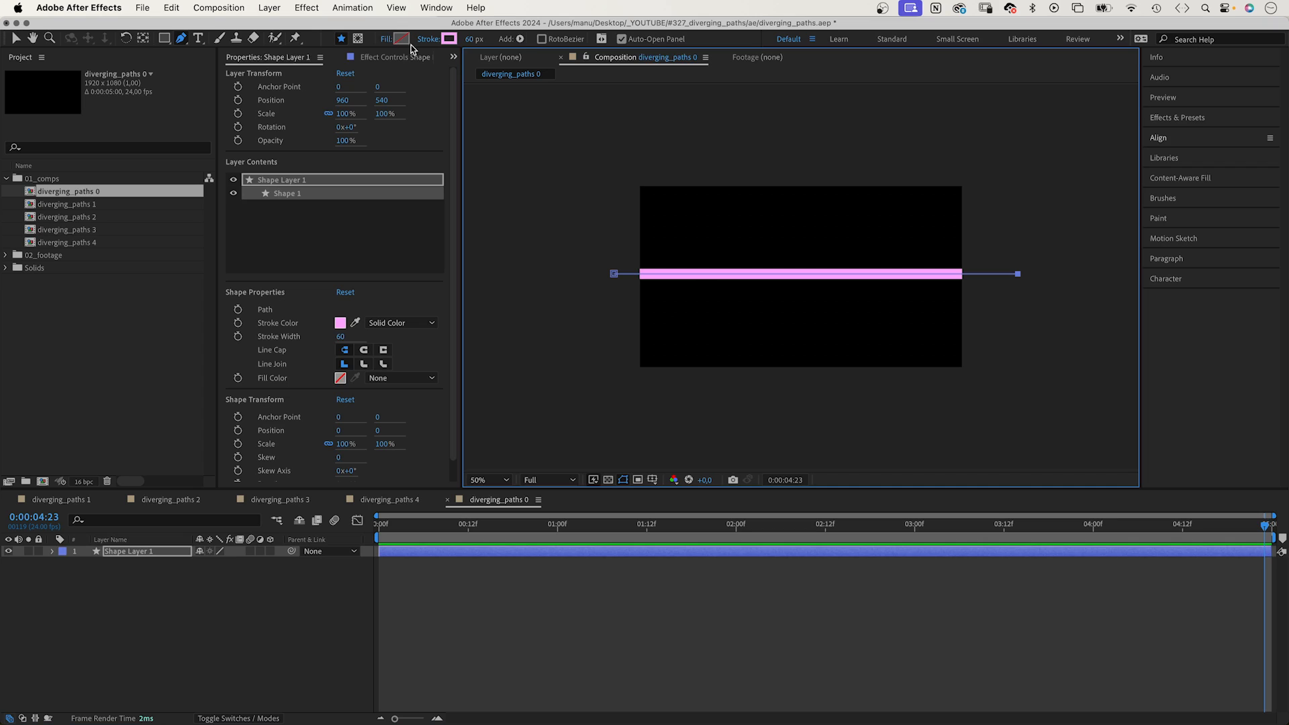
Set the line's stroke colour to magenta FF00FF.
click(448, 39)
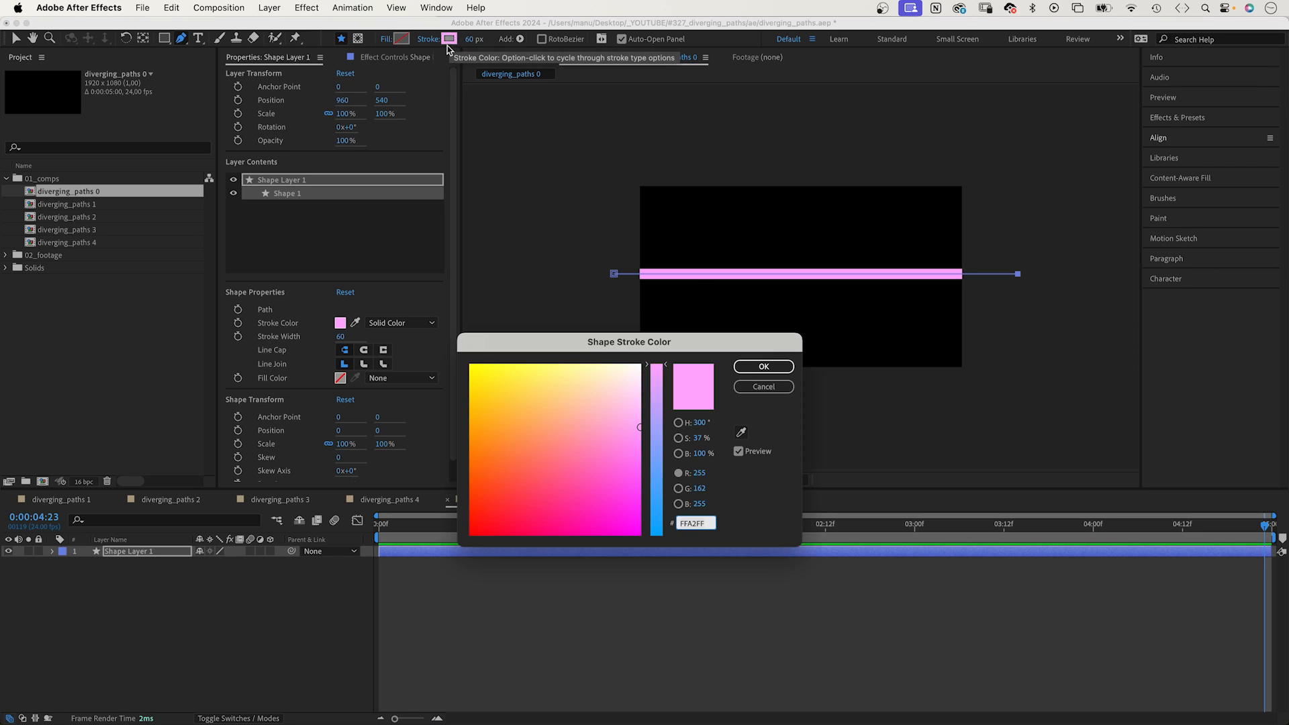
mouse_move(637, 446)
mouse_down()
mouse_move(647, 529)
mouse_move(669, 560)
mouse_up()
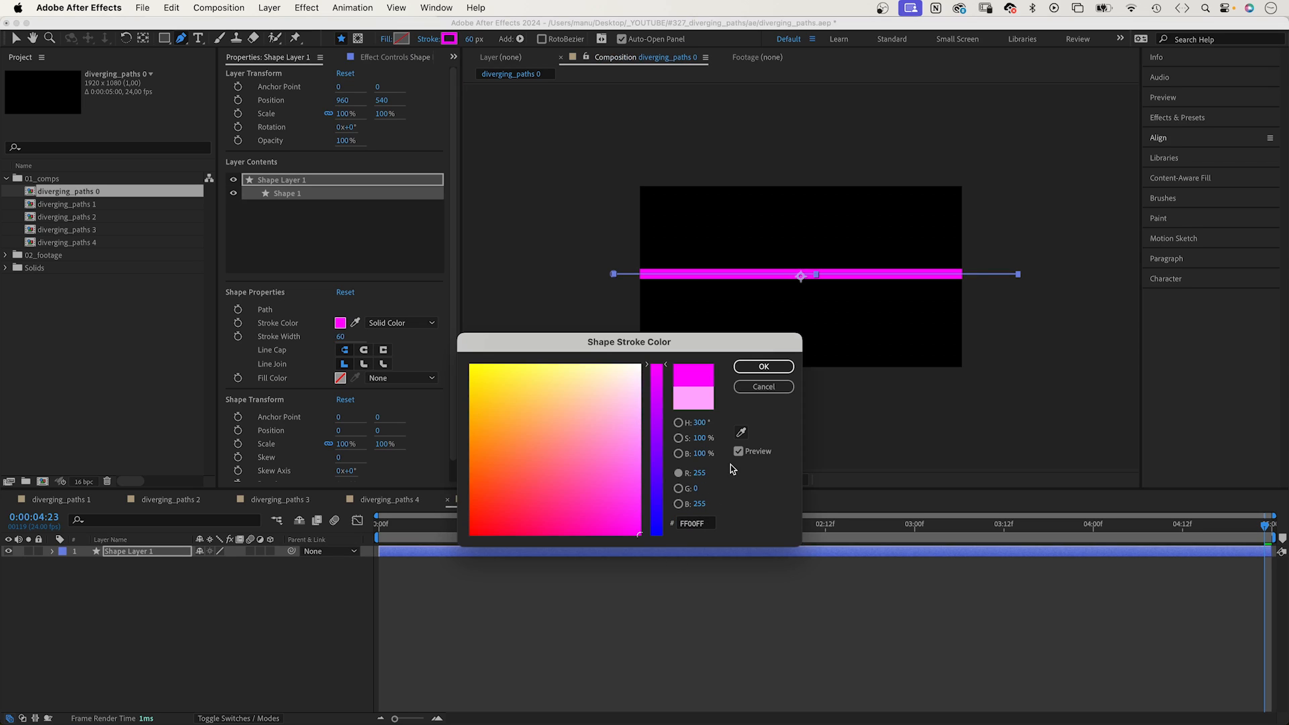
click(763, 368)
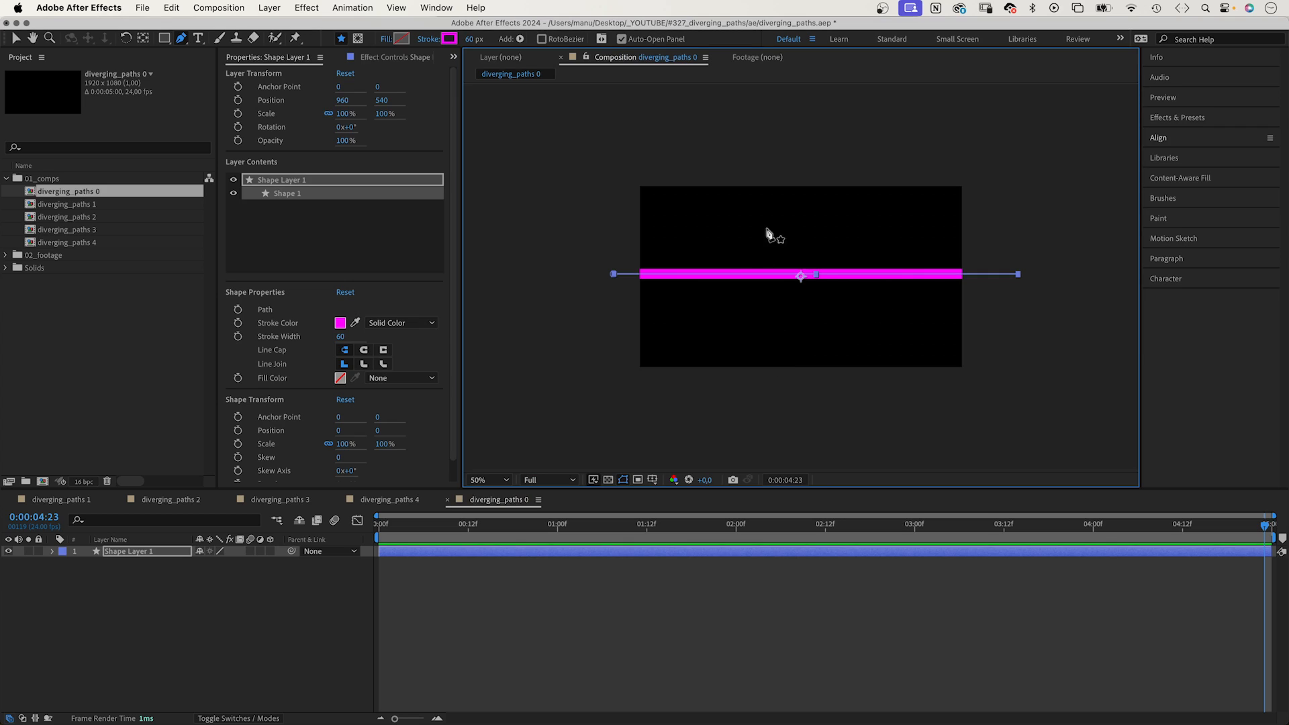
Fit the composition in view, reveal the shape layer's contents and rename the layer "path 1".
click(14, 39)
key(/)
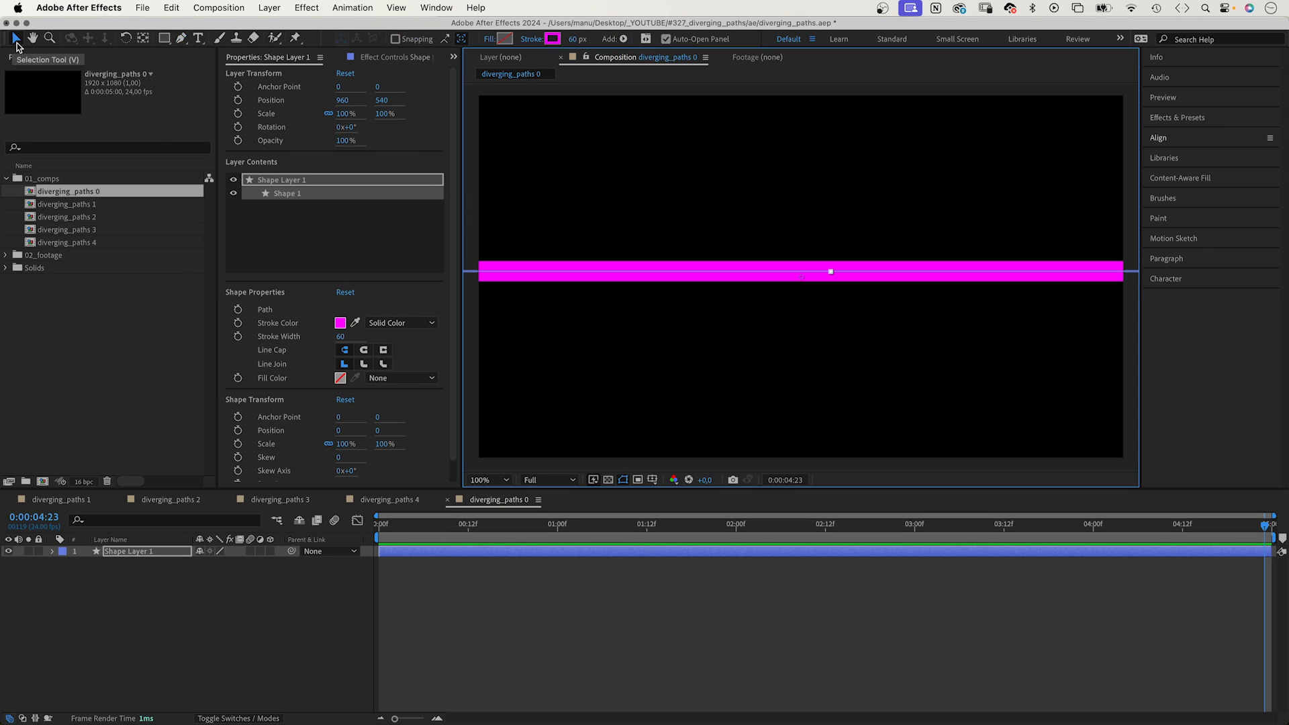
click(53, 551)
click(64, 563)
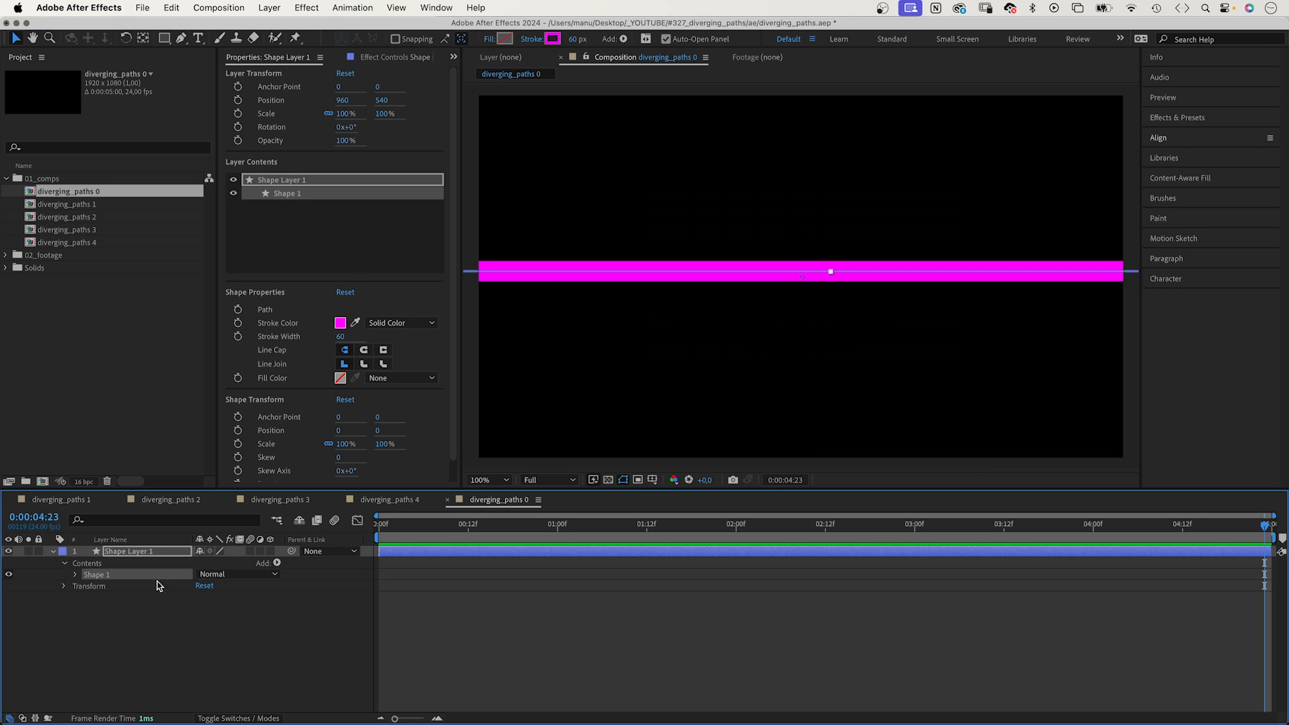
click(124, 554)
key(Return)
text(p)
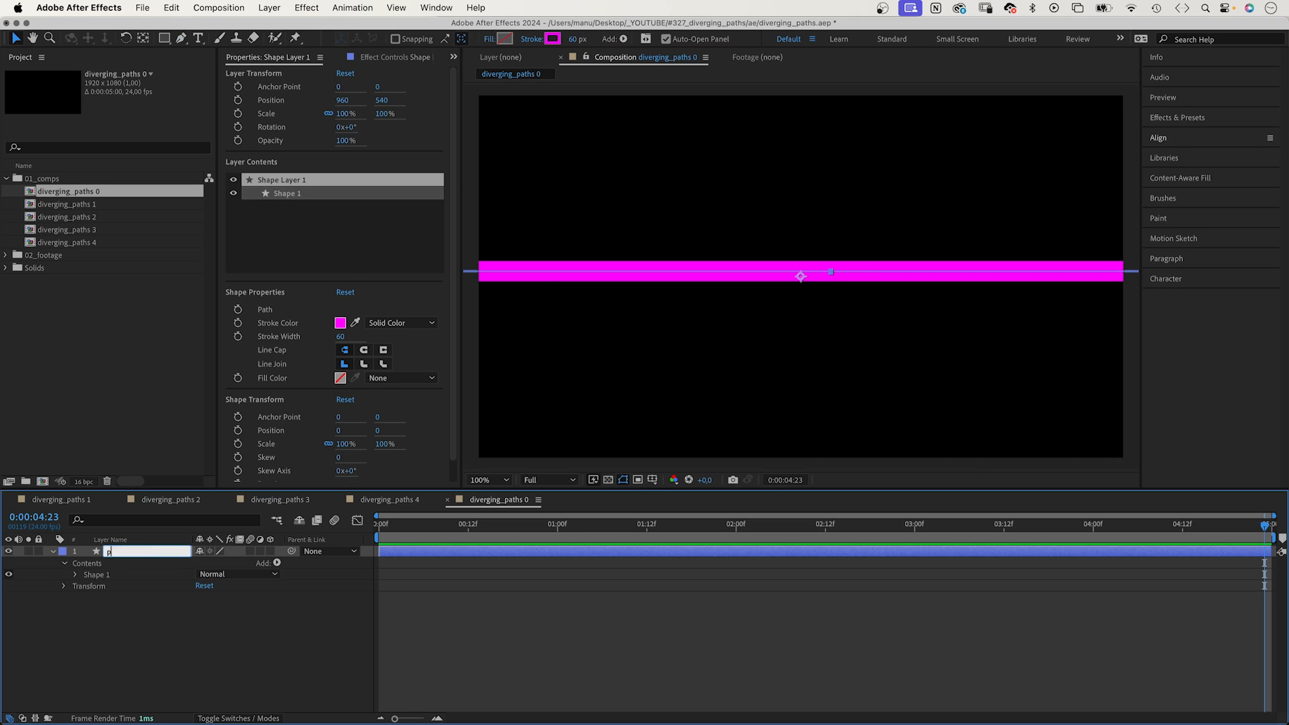
text(ath 1)
key(Return)
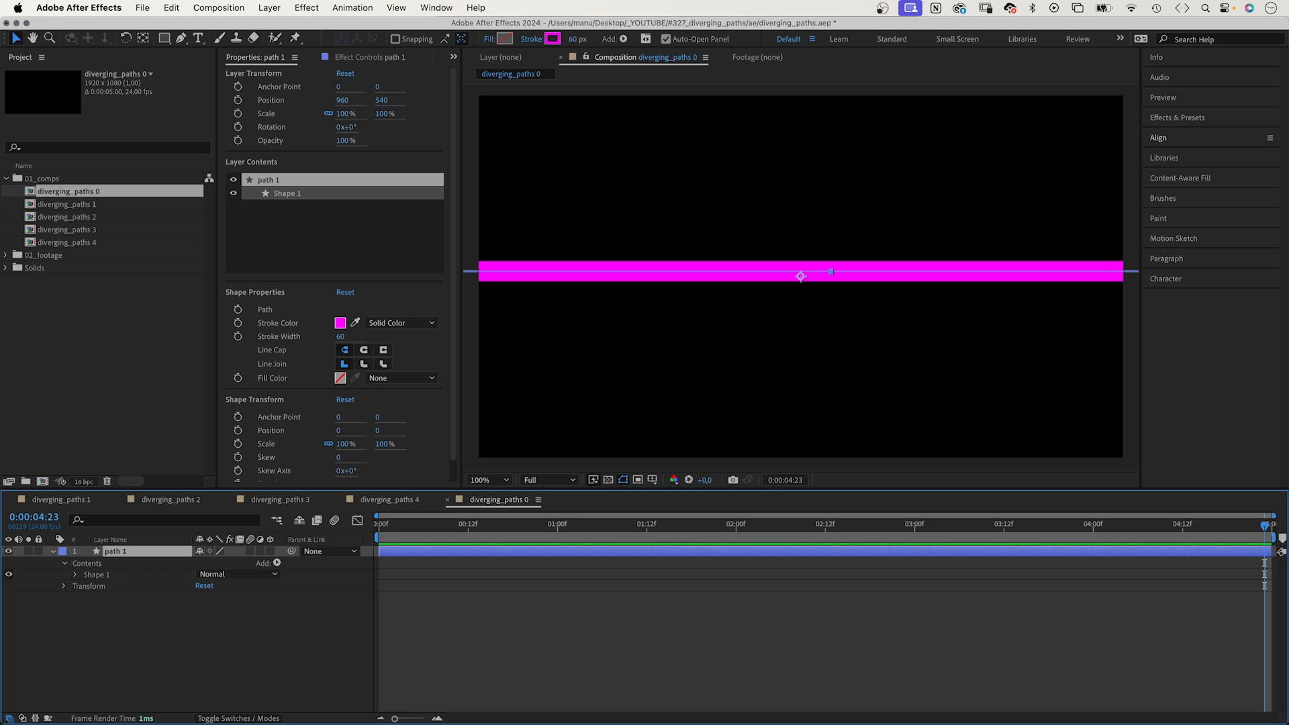
Add Trim Paths to the path 1 layer and move it inside the Shape 1 group.
click(276, 564)
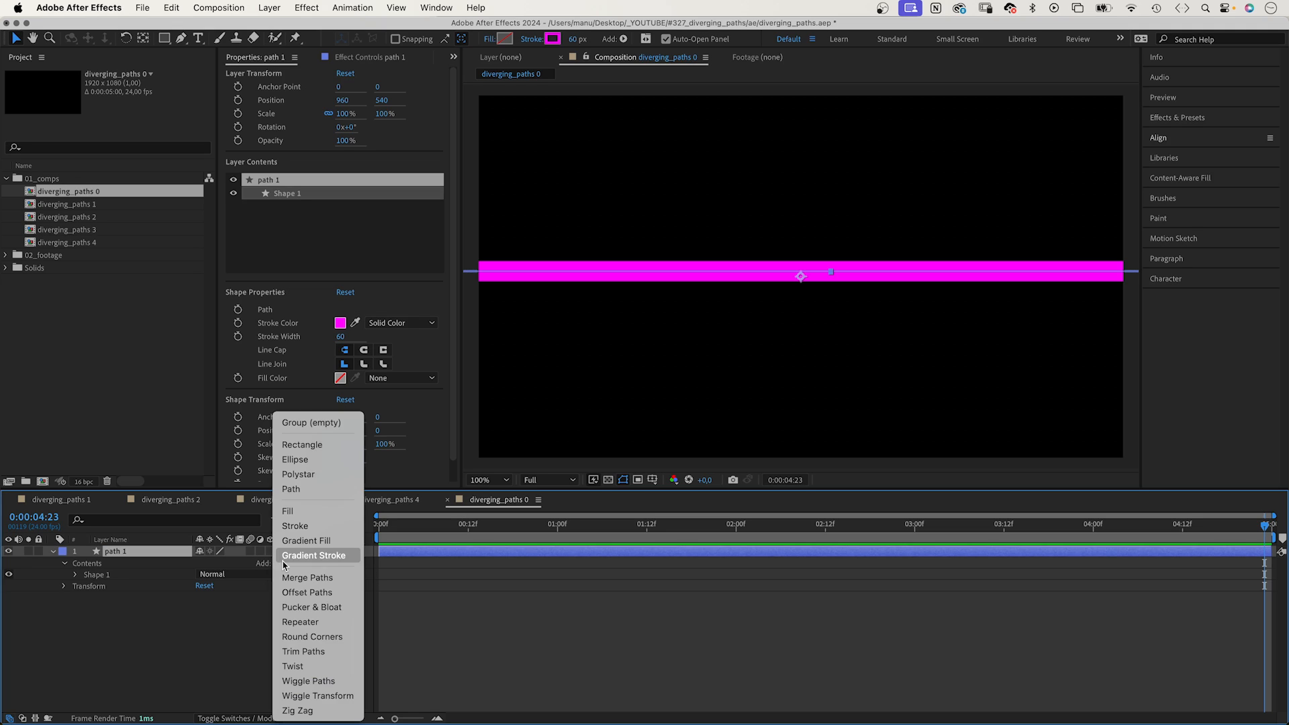
click(306, 651)
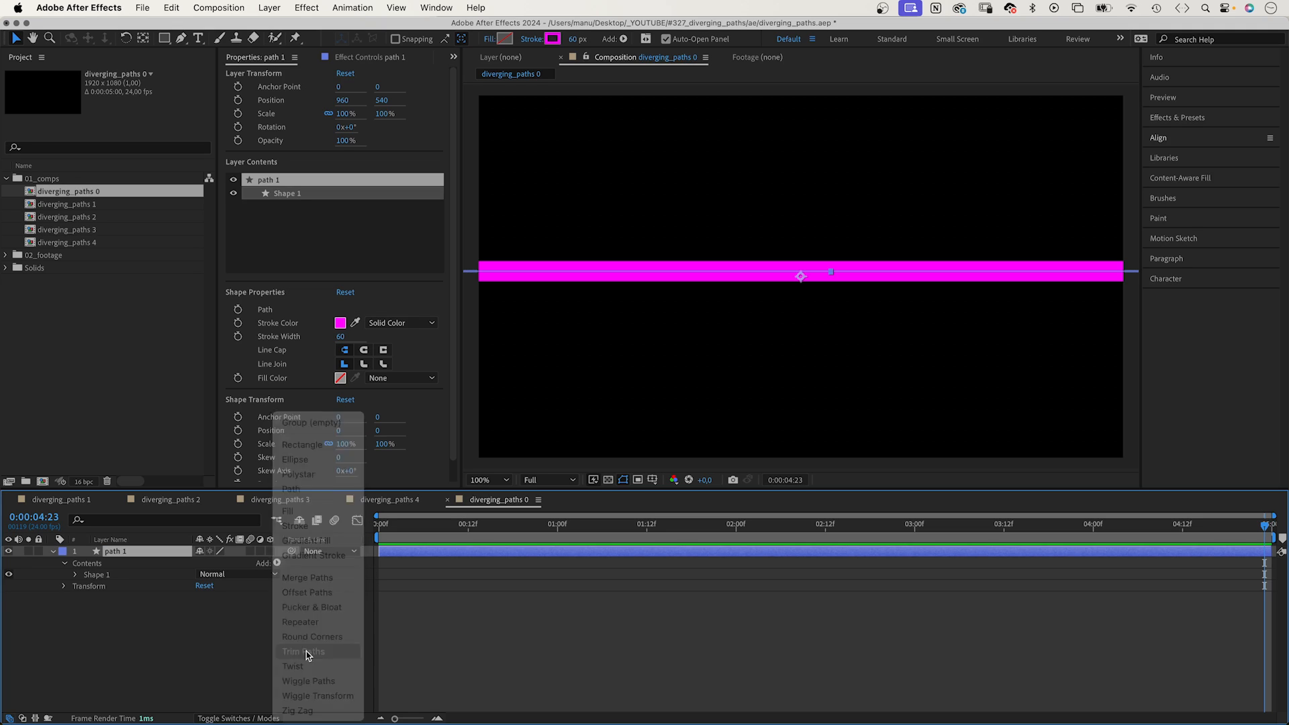
click(76, 574)
drag(99, 630, 104, 578)
Rename the Shape 1 group "section 1".
click(102, 575)
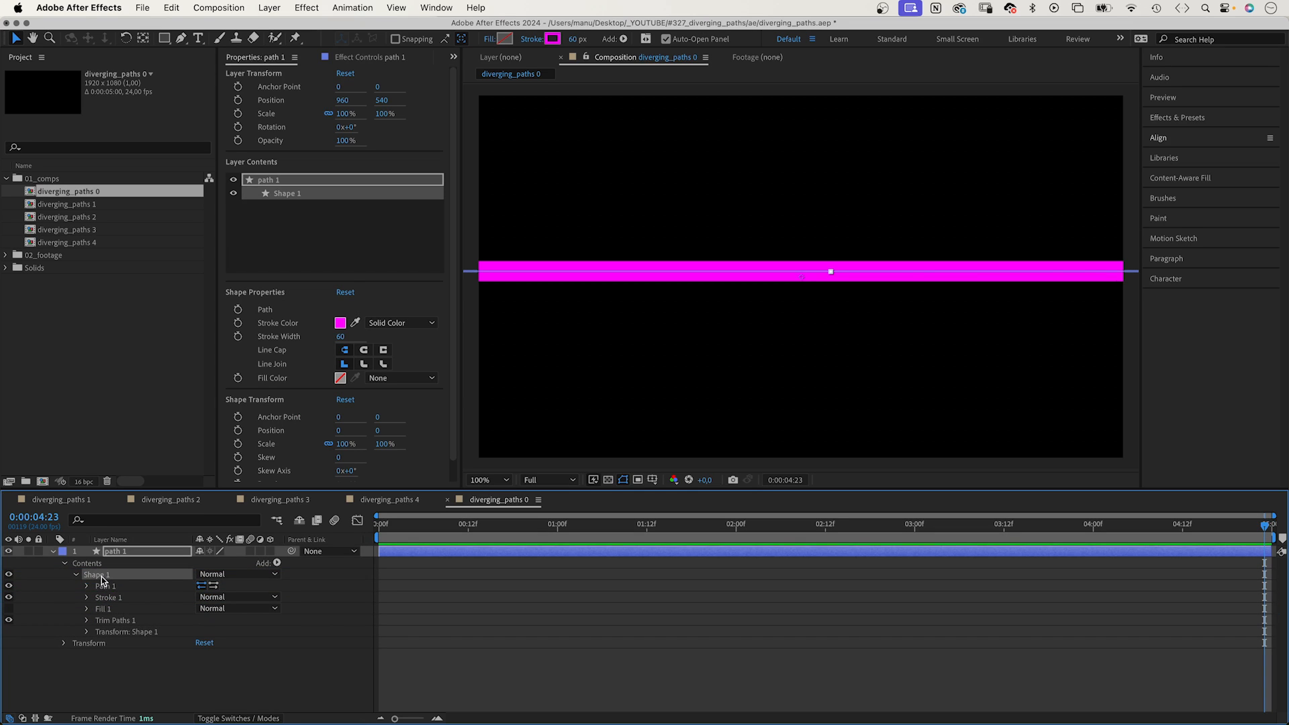
key(Return)
text(section)
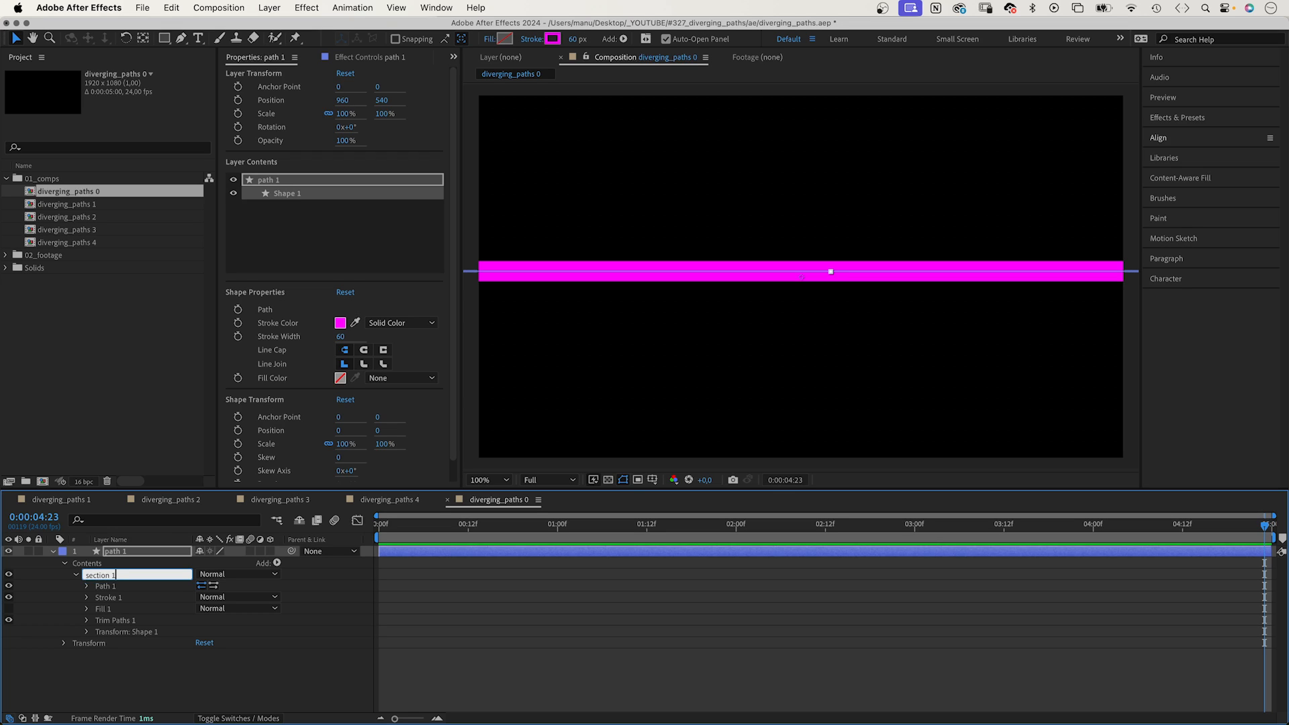
key(Return)
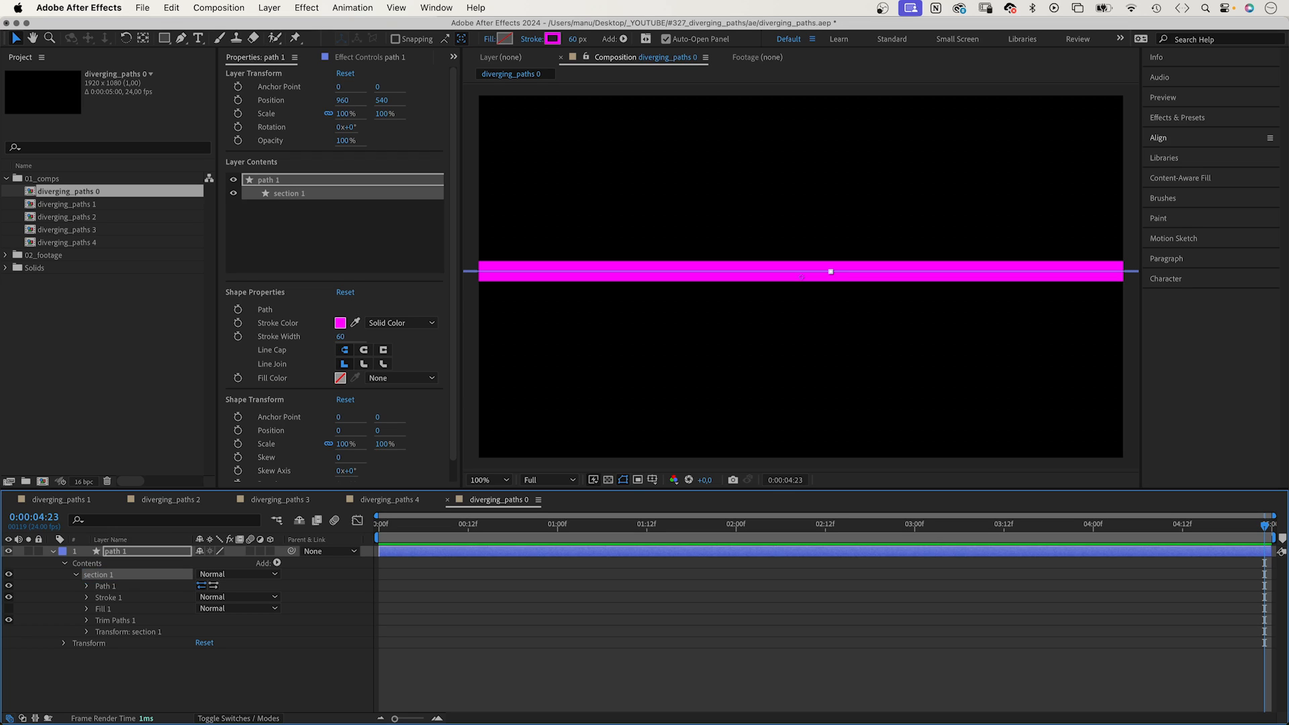
Set the End value of section 1's Trim Paths to 30%.
click(86, 621)
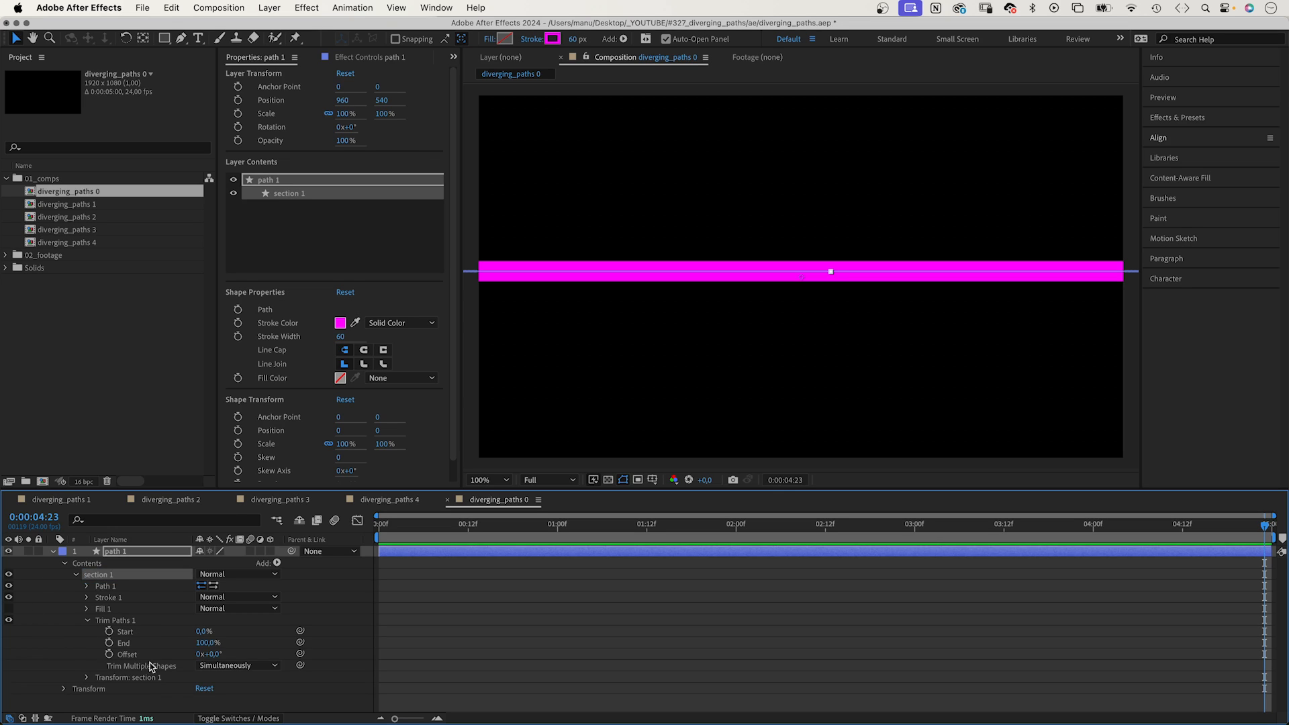
click(204, 642)
key(Return)
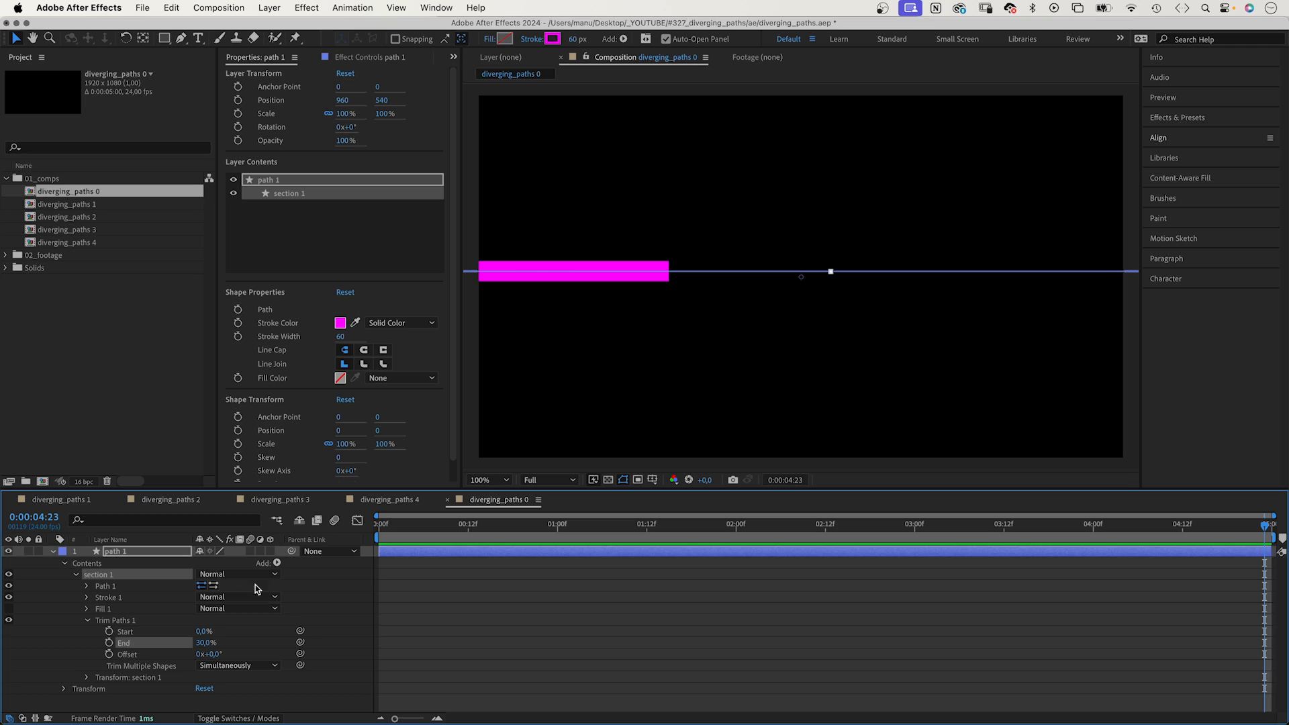
Add a Twist operator to section 1 and set its angle to 41.
click(276, 566)
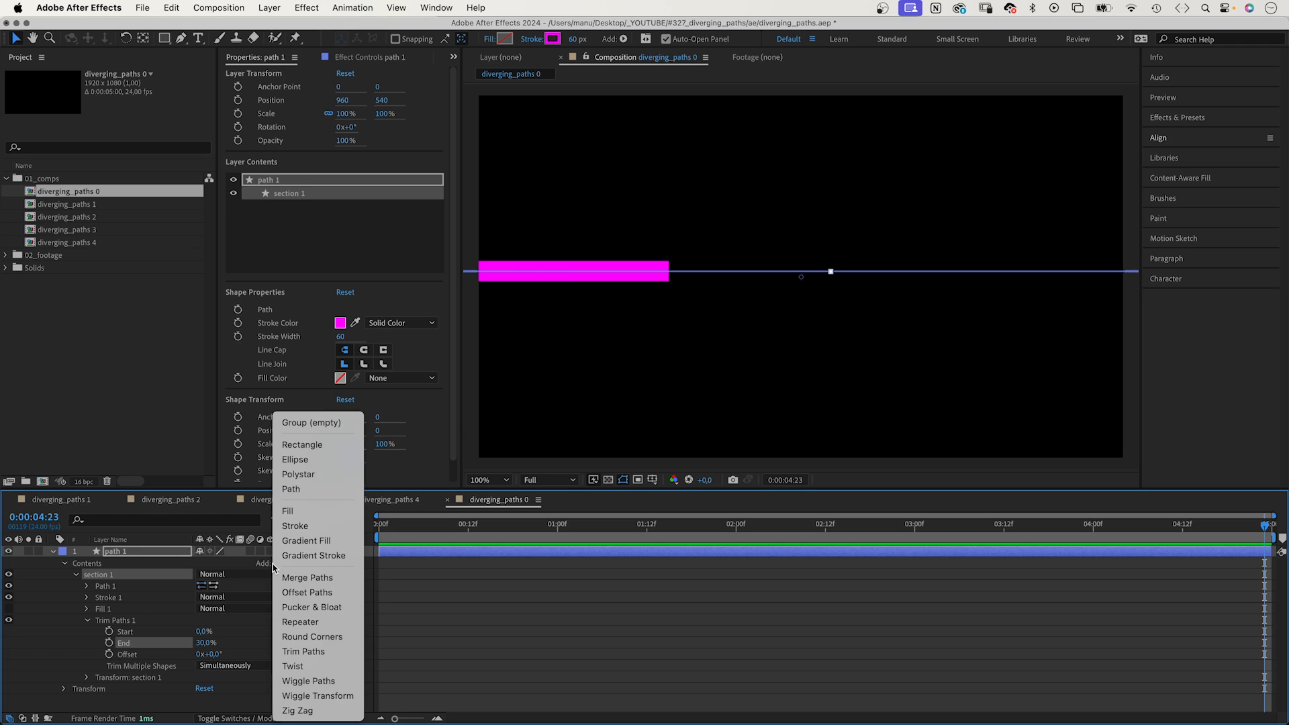
click(322, 670)
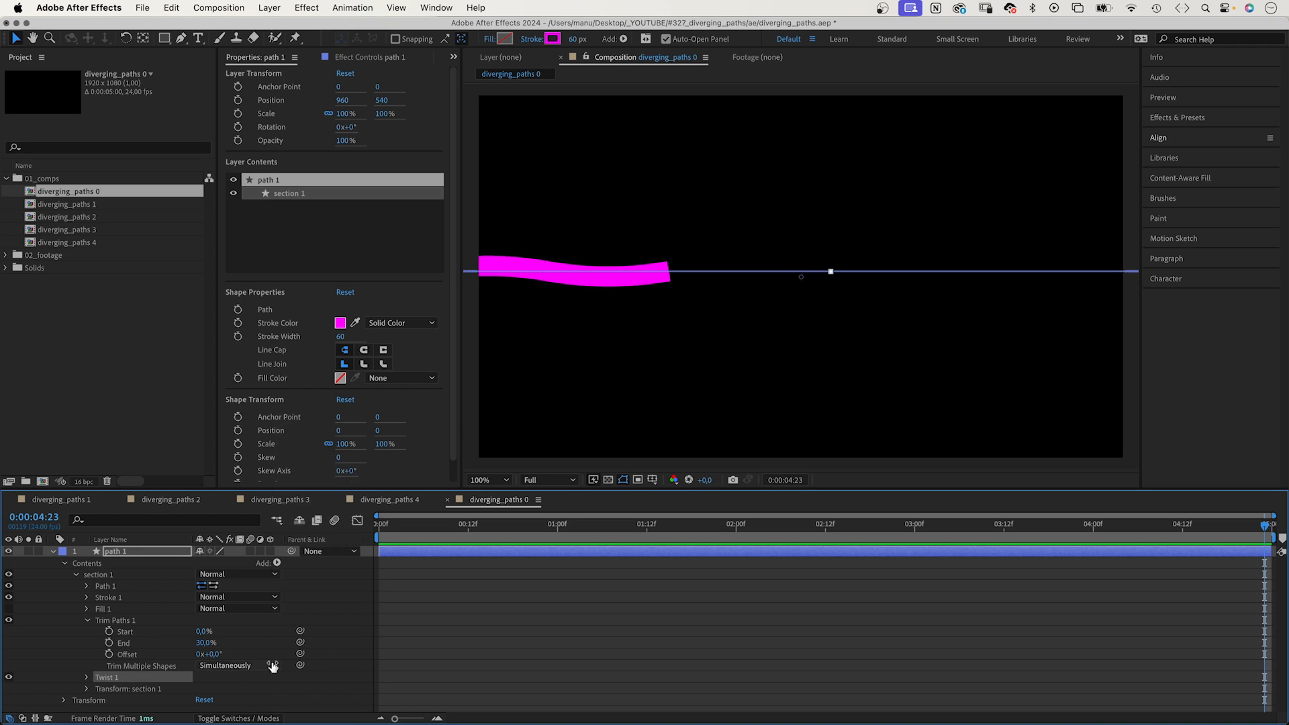
click(87, 677)
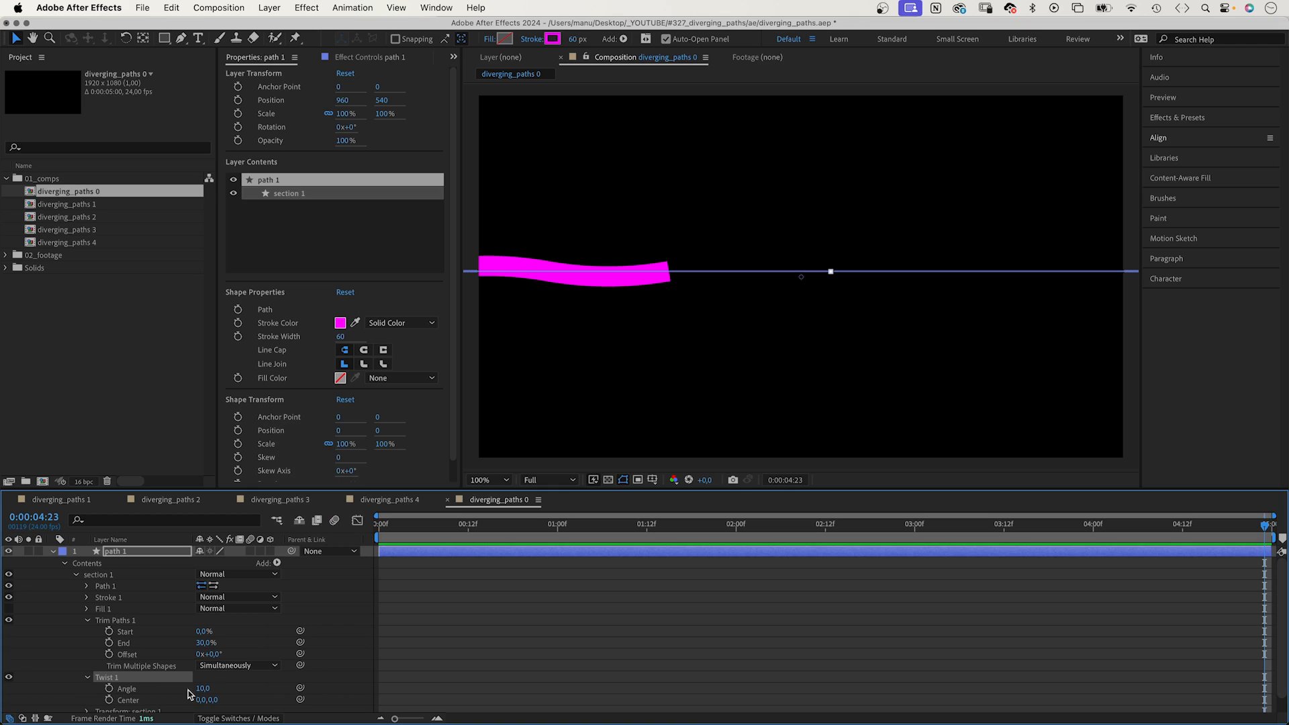
drag(202, 688, 228, 689)
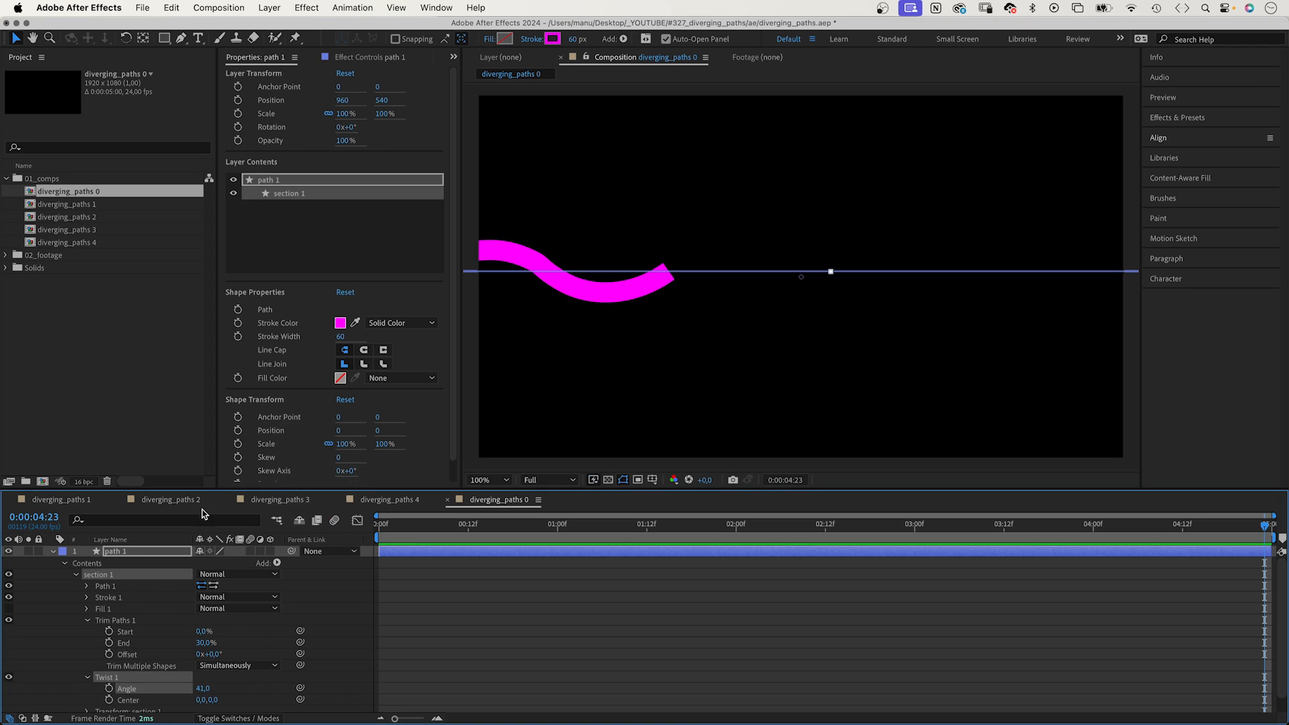
Place Twist 1 above Trim Paths 1 within section 1, try its angle at 18, and reset the angle to 0.
drag(105, 680, 113, 618)
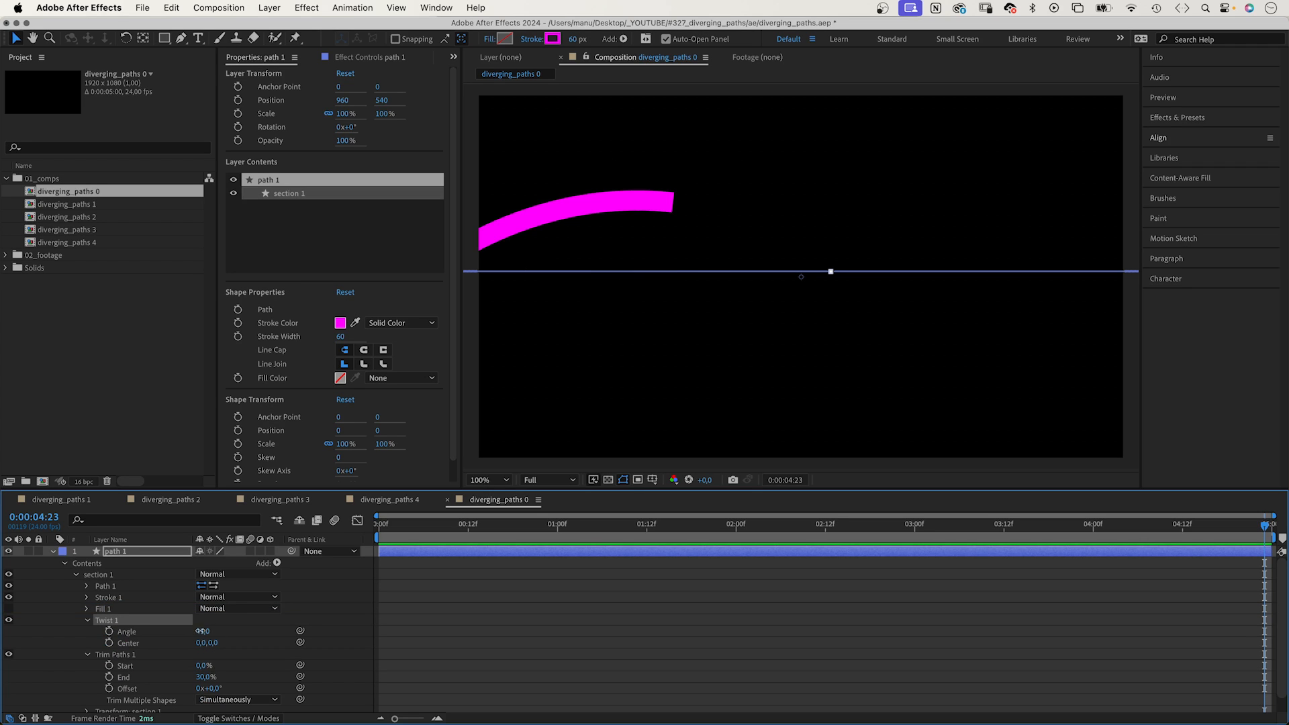
mouse_move(210, 634)
mouse_down()
mouse_move(228, 632)
mouse_move(164, 631)
mouse_move(187, 632)
mouse_up()
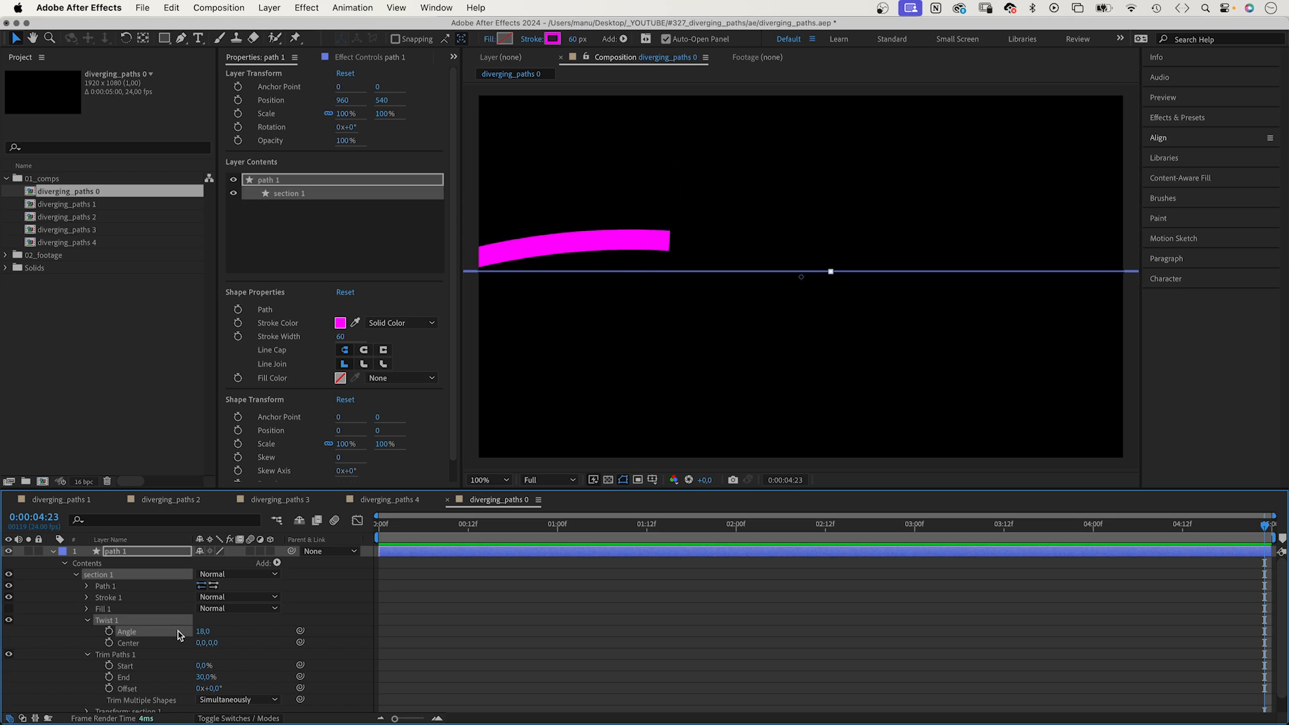
click(201, 632)
text(0)
key(Return)
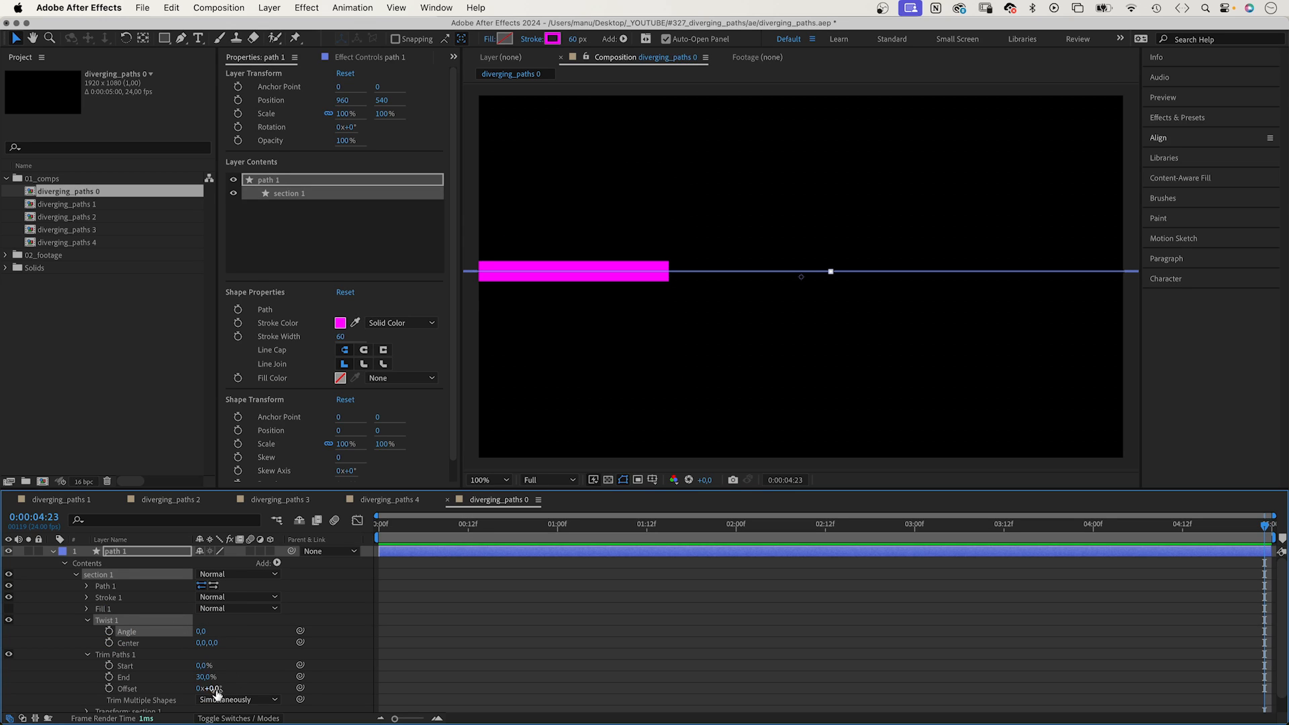
Animate section 1's Trim Paths offset with the expression time*100.
mouse_move(209, 688)
mouse_down()
mouse_move(330, 674)
mouse_move(215, 686)
mouse_up()
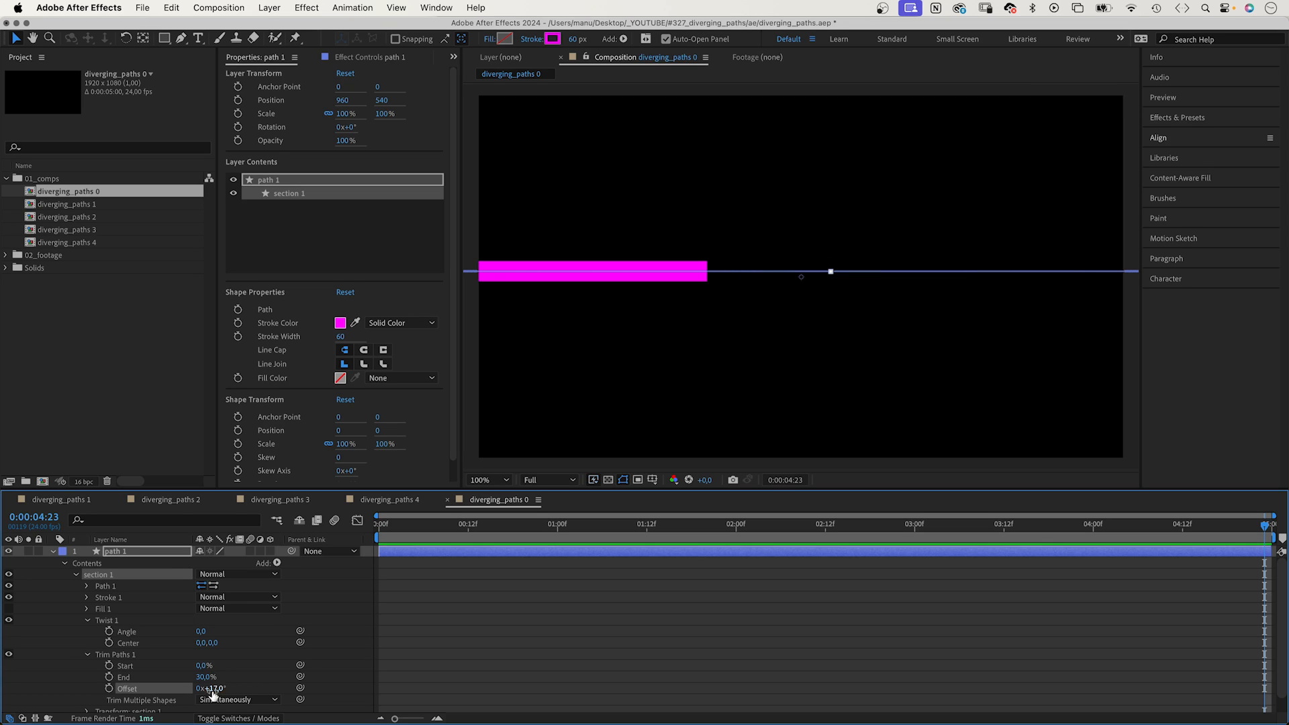
alt+click(109, 688)
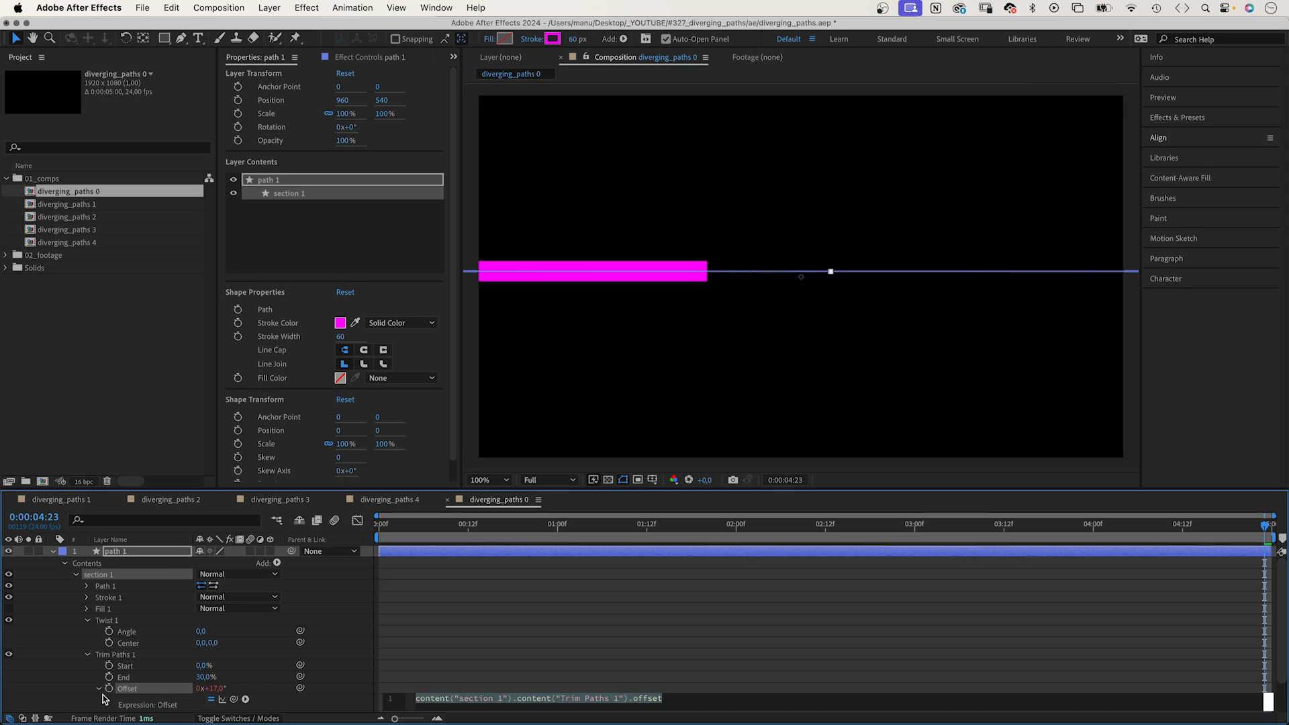
text(time*100)
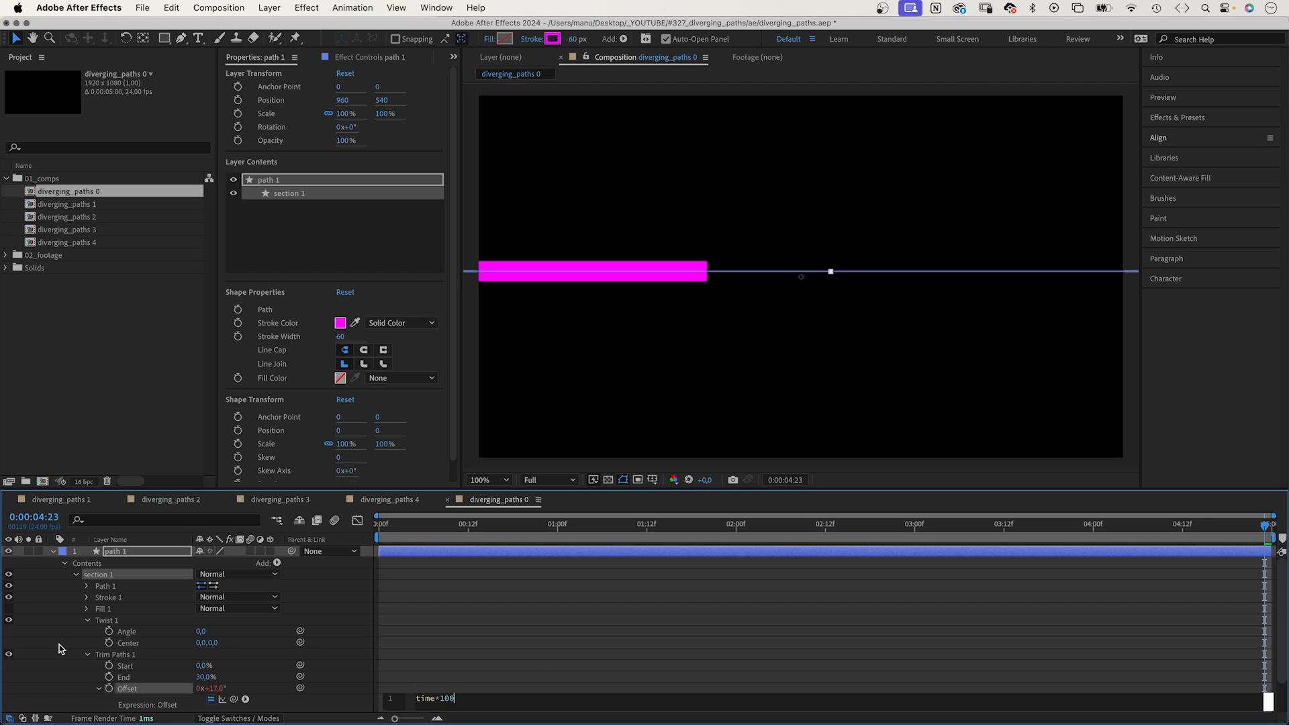
click(59, 644)
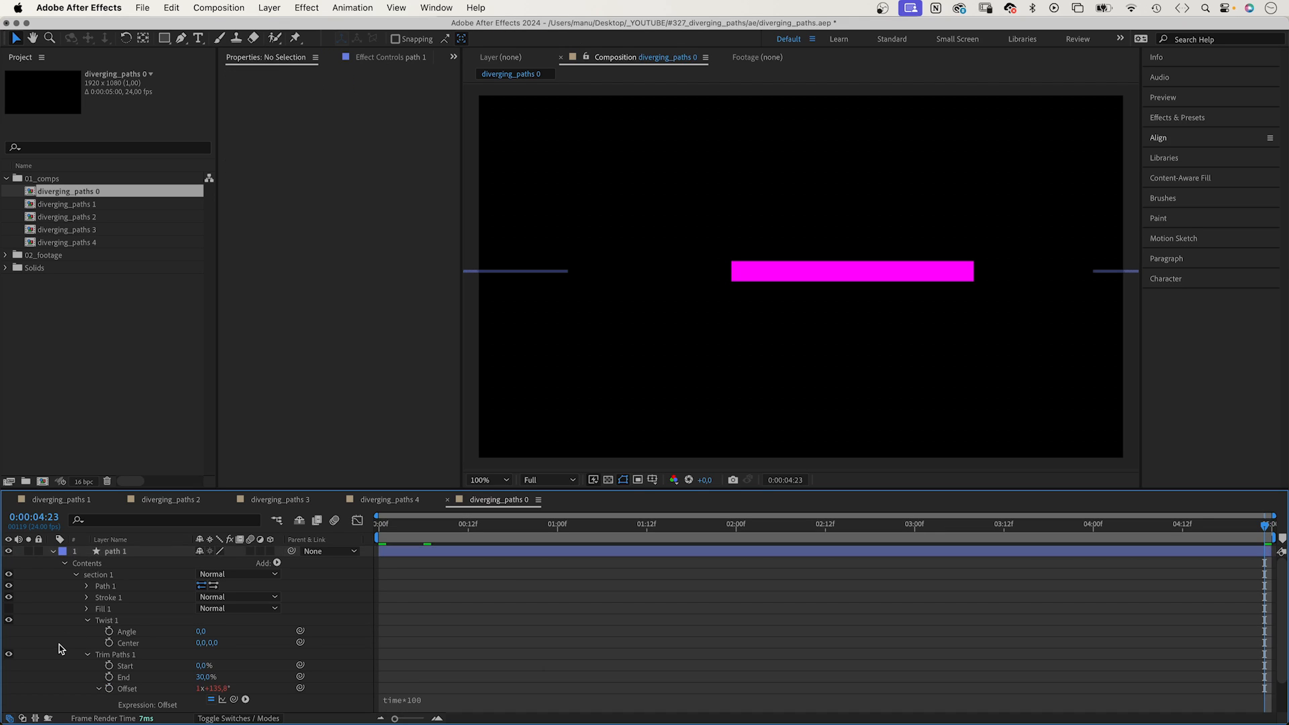
Preview the moving line segment from the start of the composition.
drag(460, 526, 272, 569)
key(space)
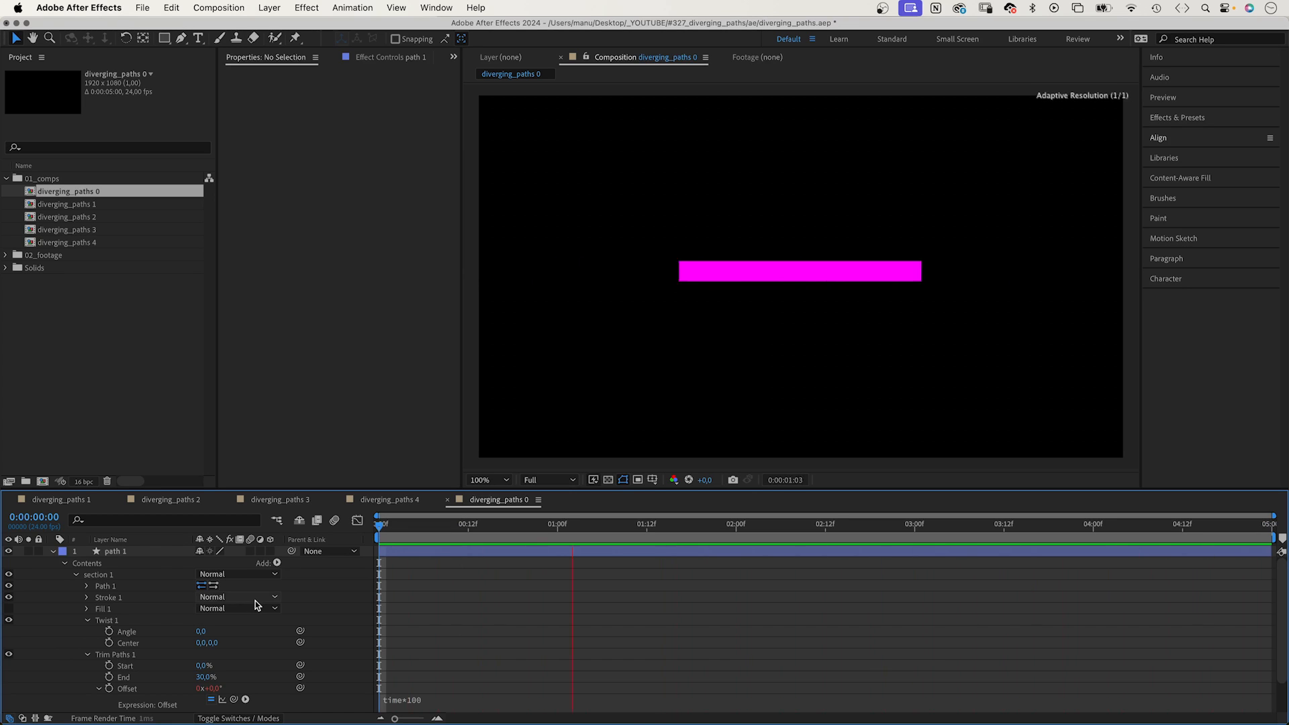
key(space)
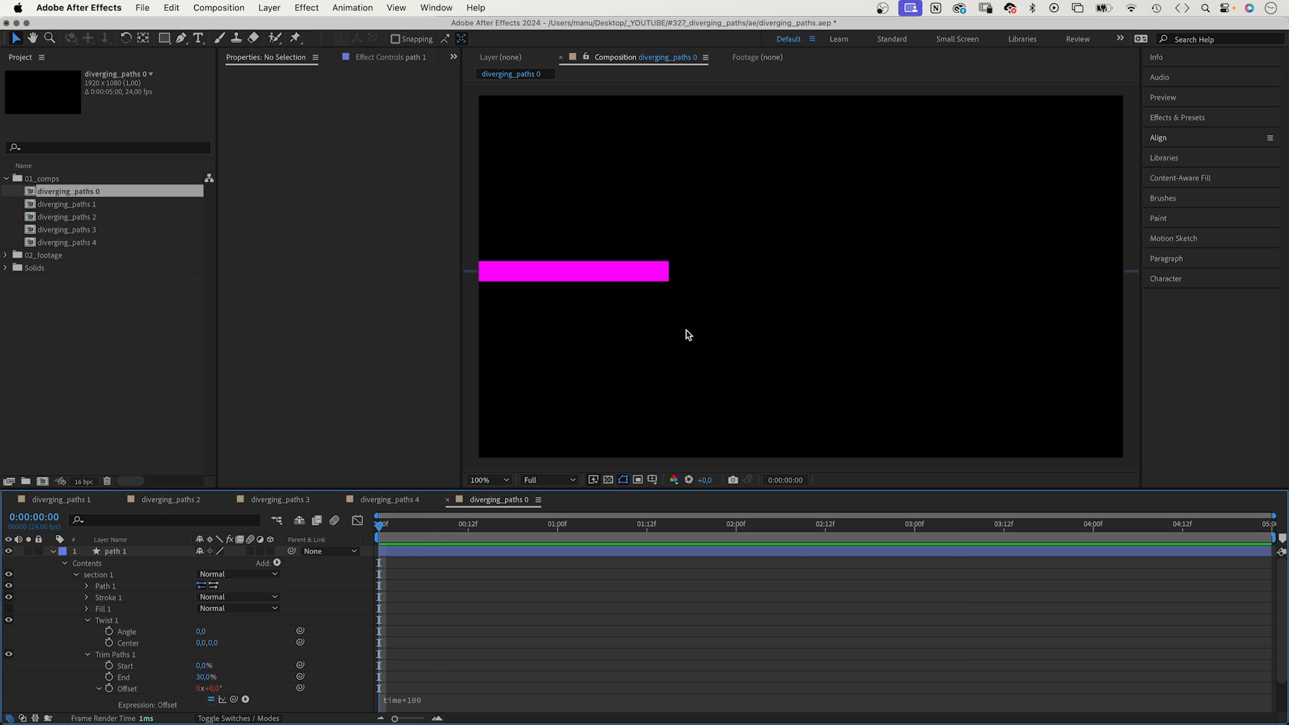
Collapse the section 1 group and duplicate it within the path 1 layer.
click(75, 575)
click(97, 576)
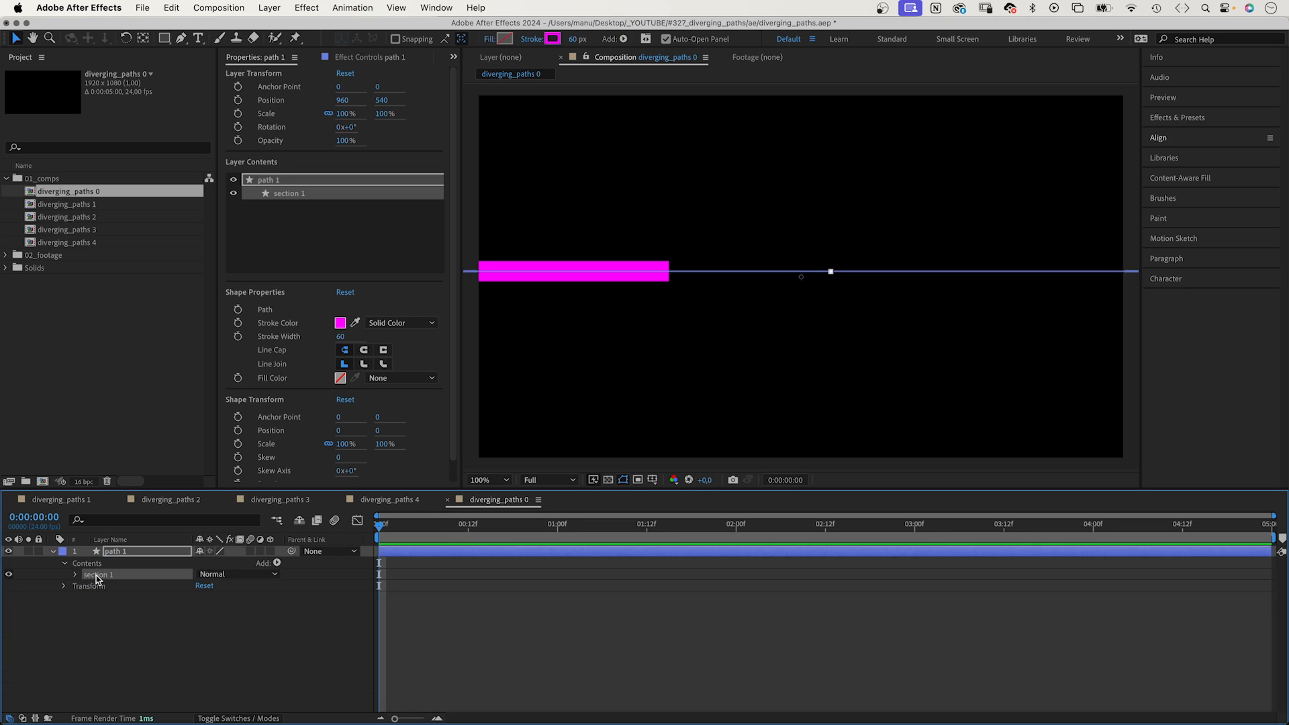
key(super+d)
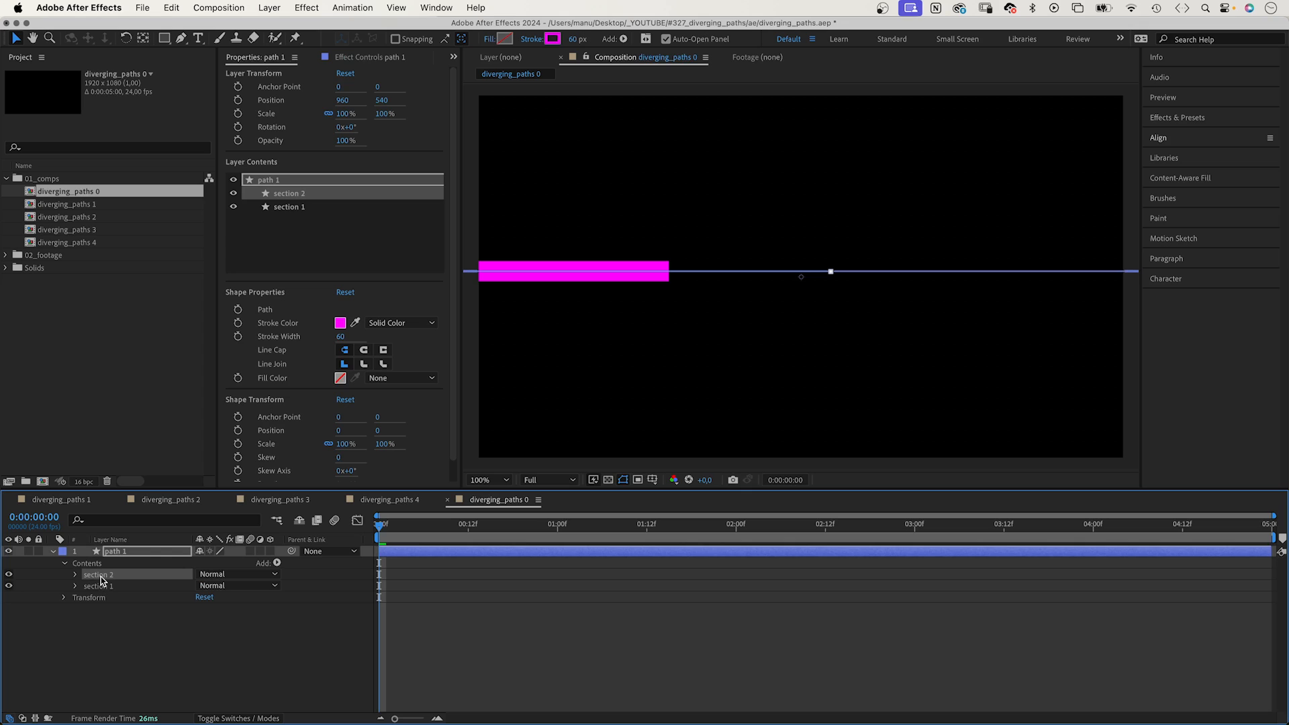
Move the section 2 group below section 1 and link section 2's path to section 1's path.
mouse_move(101, 580)
mouse_down()
mouse_move(100, 597)
mouse_move(87, 596)
mouse_up()
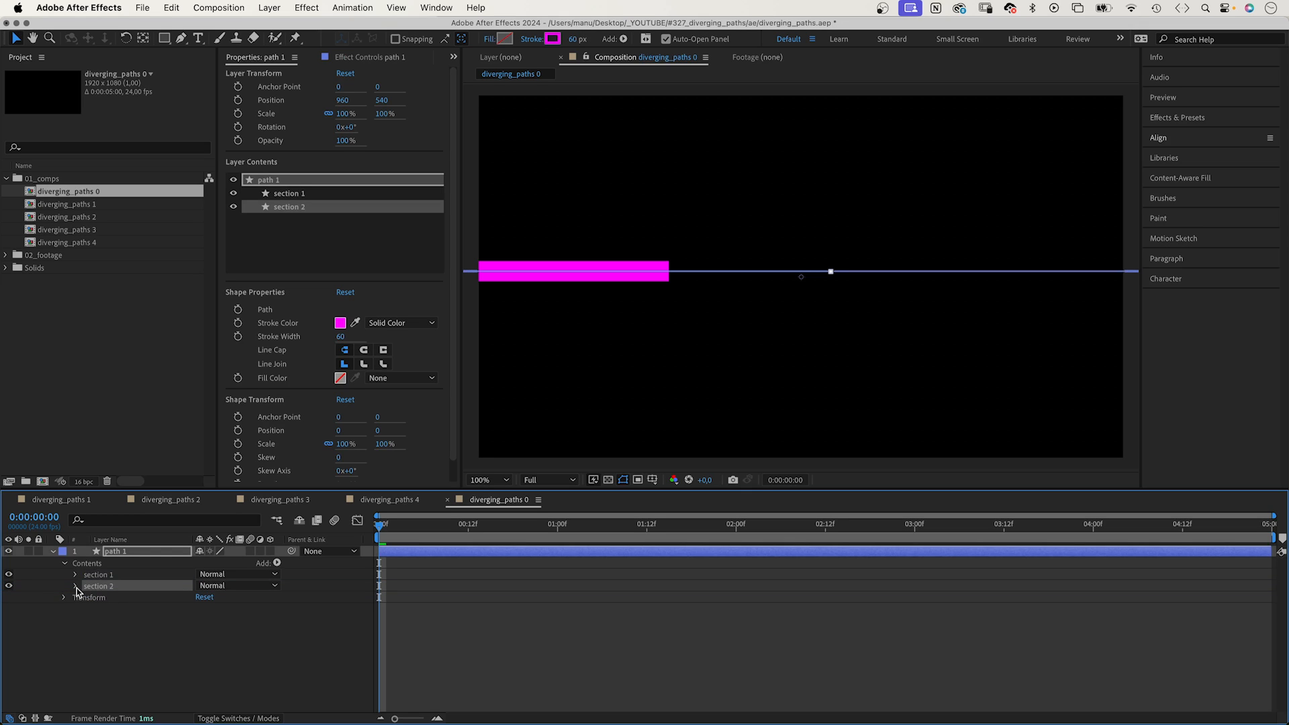
click(76, 586)
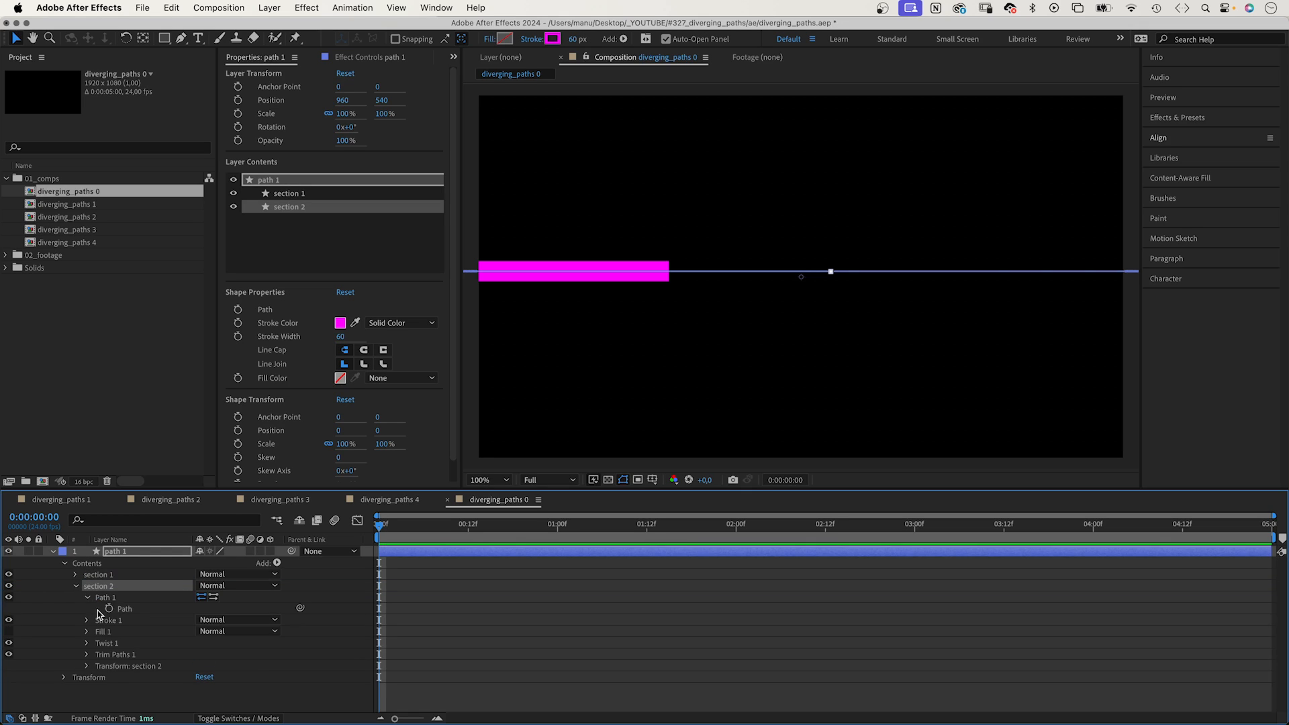
click(74, 576)
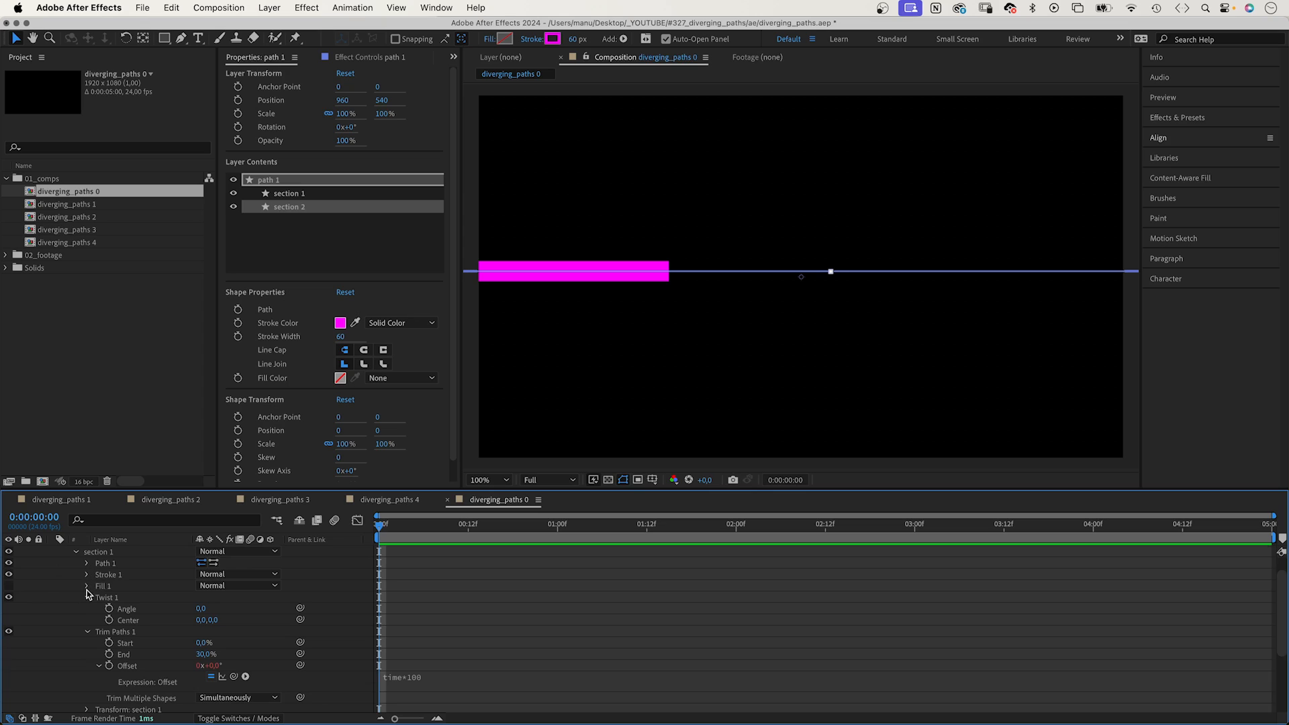
click(89, 597)
click(87, 608)
click(87, 563)
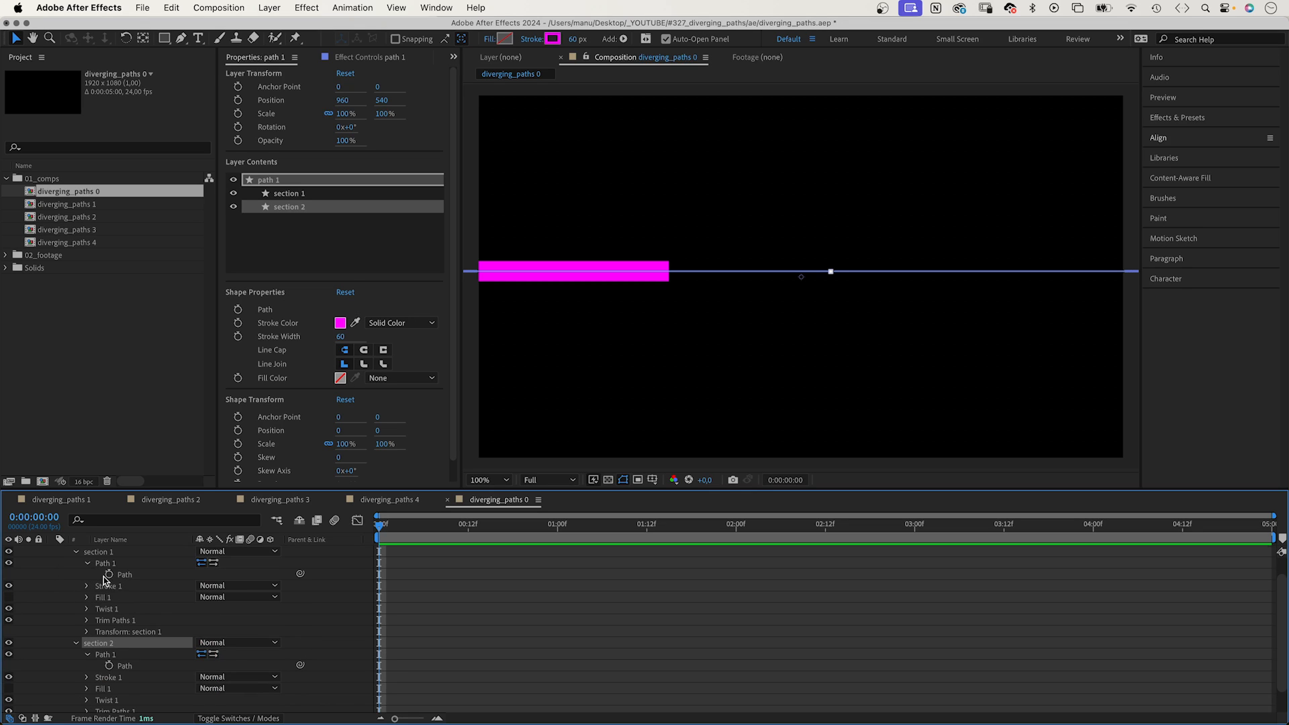
drag(300, 665, 140, 577)
click(126, 576)
click(75, 553)
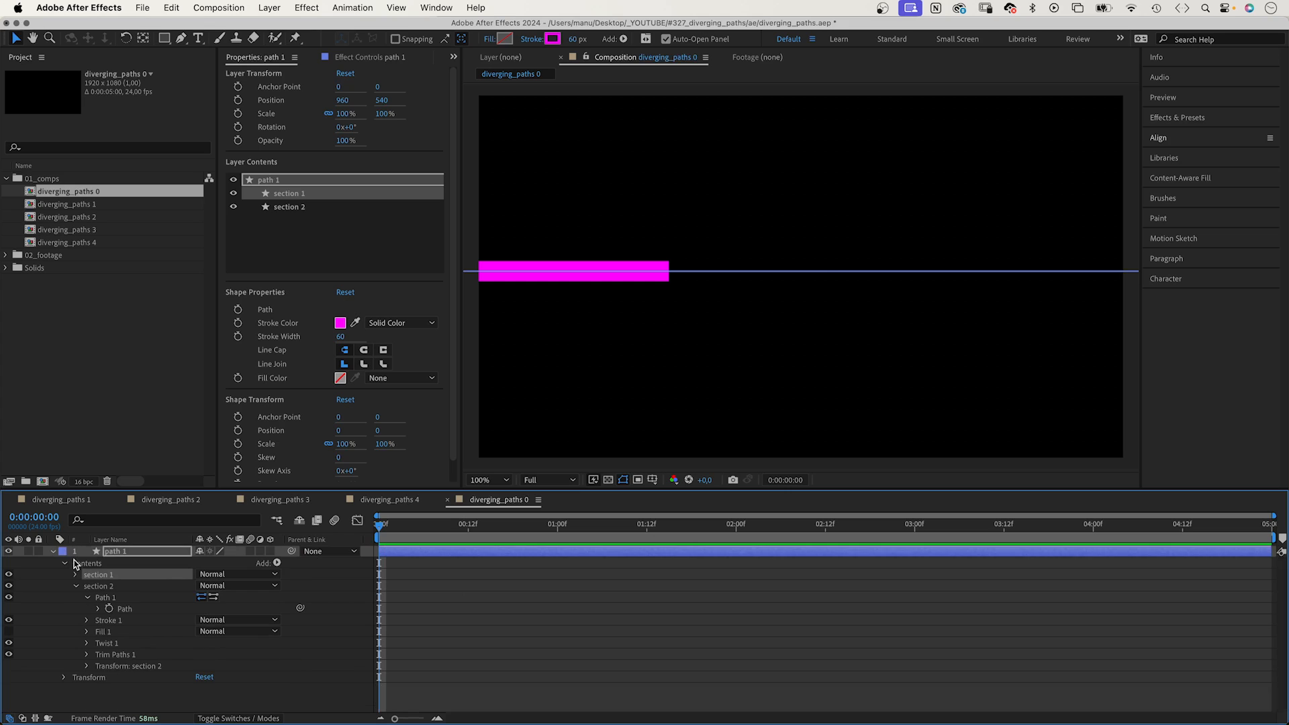
Change section 2's stroke color to orange FFB900.
click(86, 622)
click(86, 619)
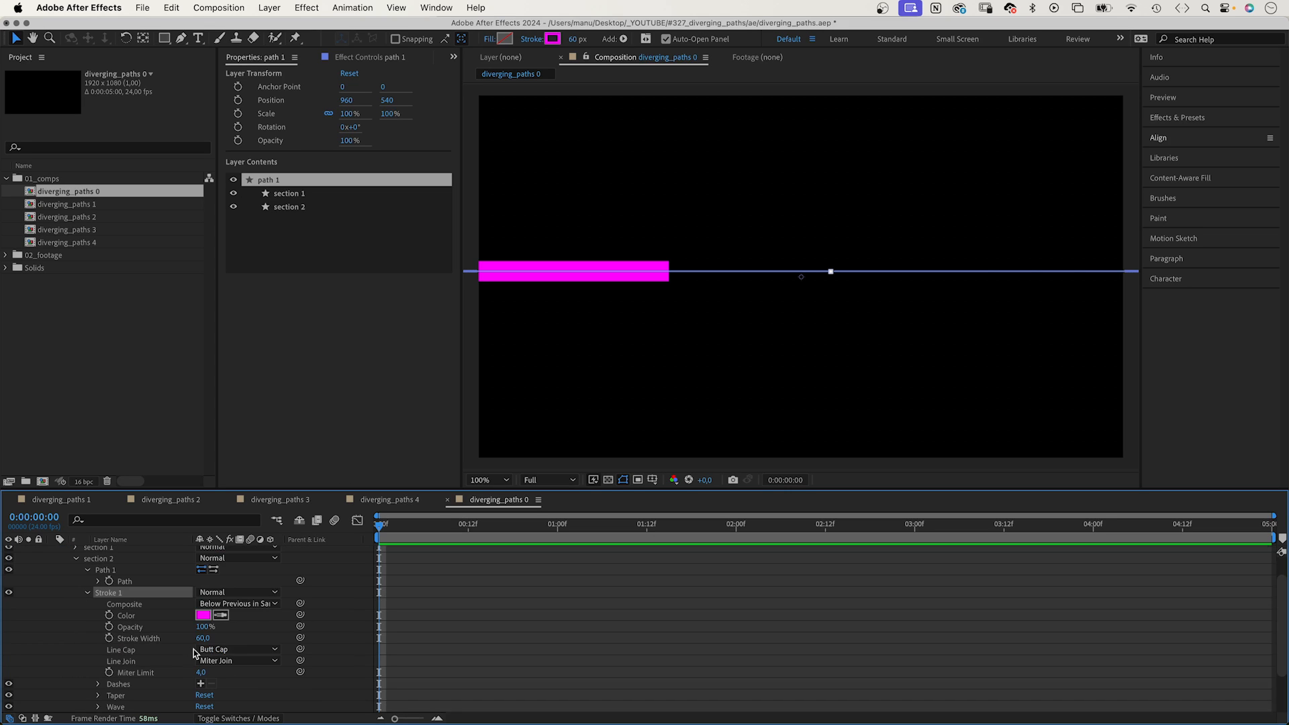
click(202, 615)
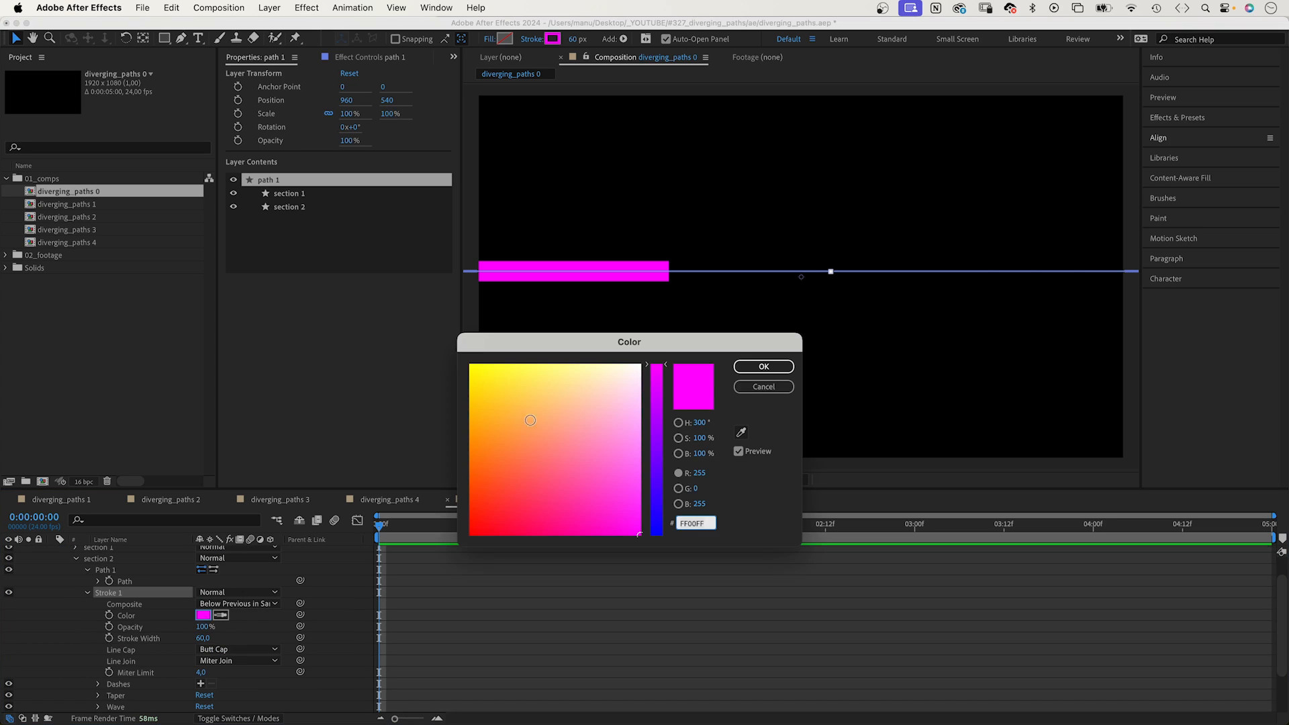
drag(530, 420, 387, 411)
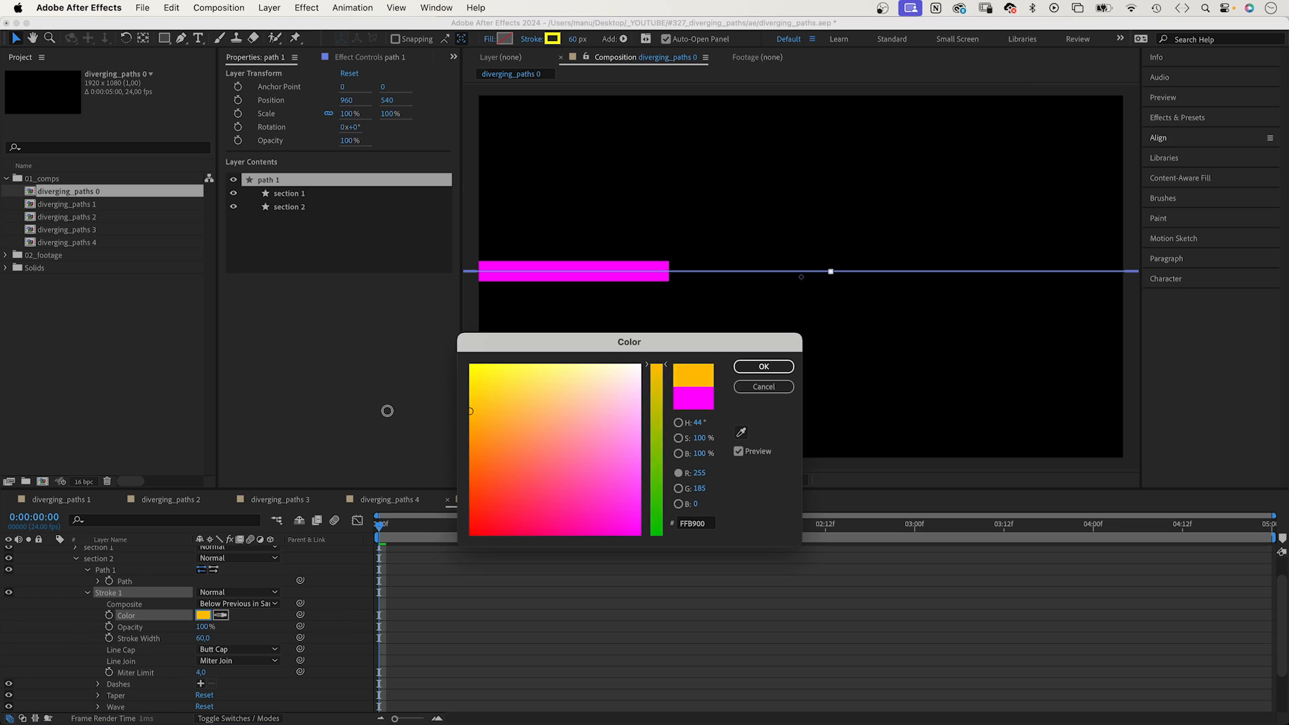
click(745, 367)
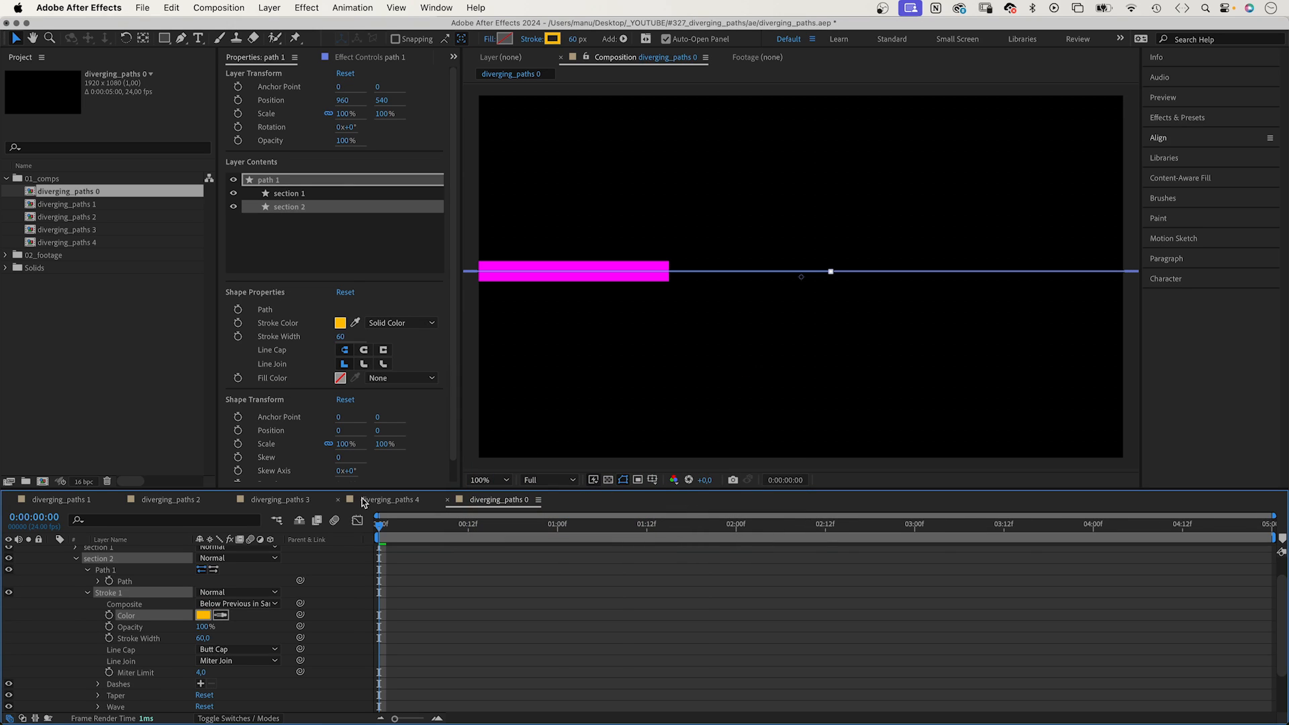
click(85, 593)
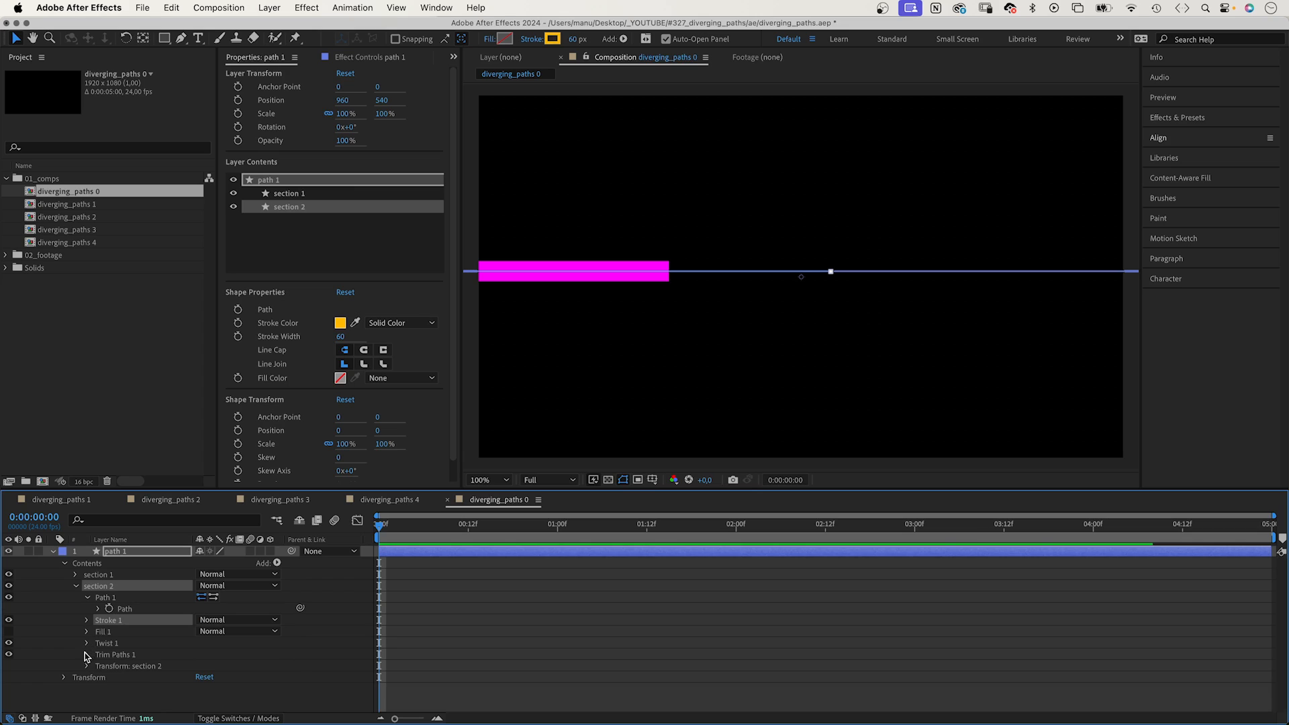
Remove the time*100 expression from the Trim Paths offset of section 2.
click(87, 654)
click(98, 689)
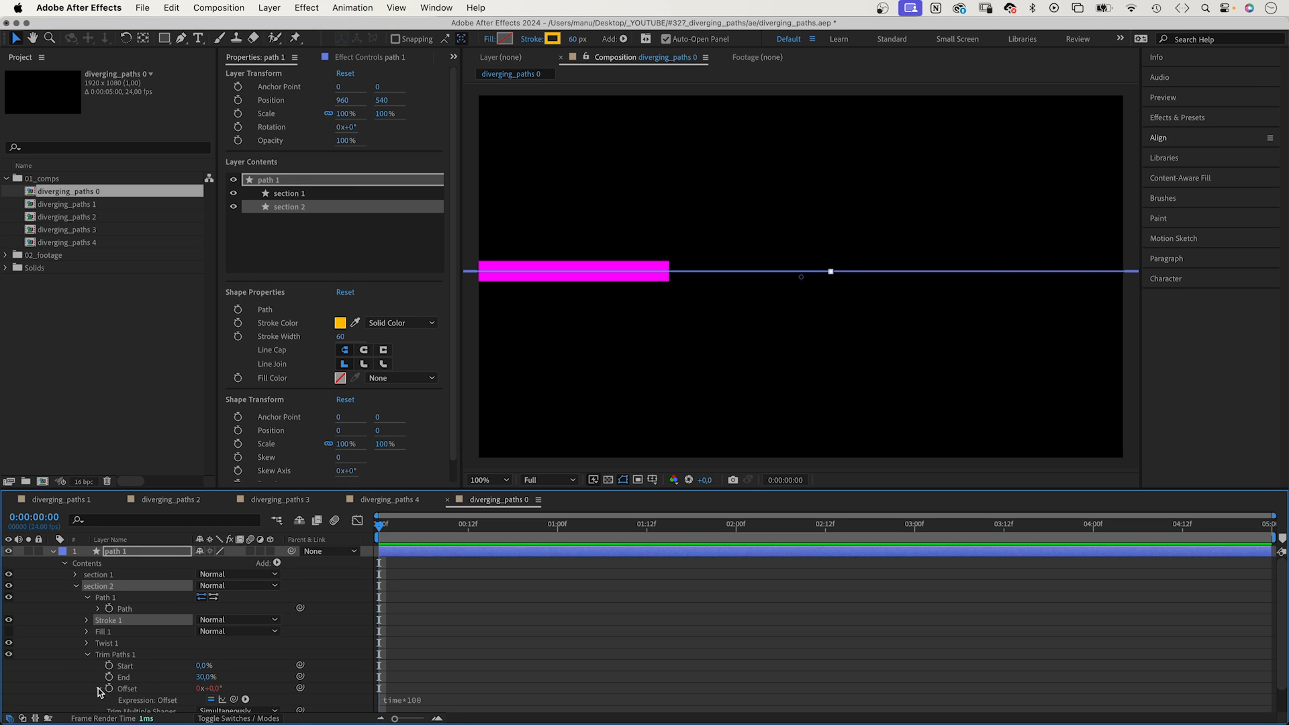
click(414, 700)
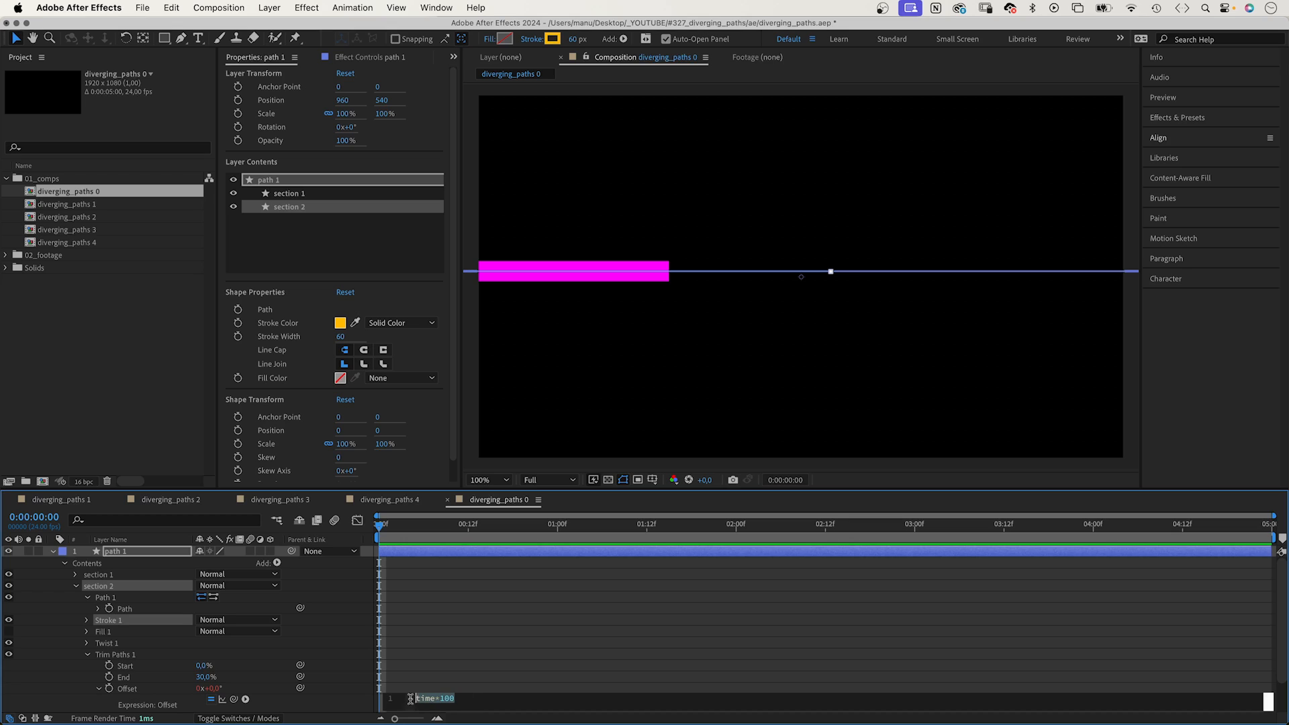
key(BackSpace)
click(60, 664)
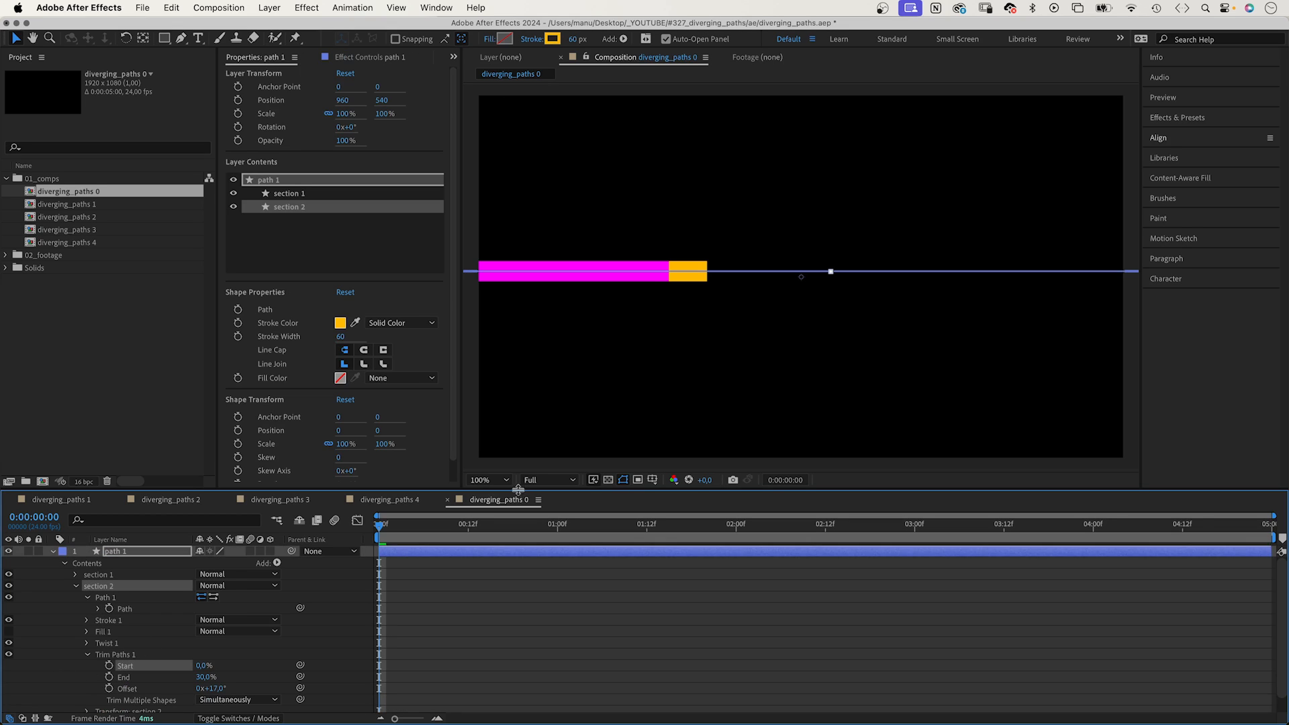
Enlarge the timeline area and link section 2's Trim Paths offset to section 1's Trim Paths offset.
drag(517, 489, 436, 368)
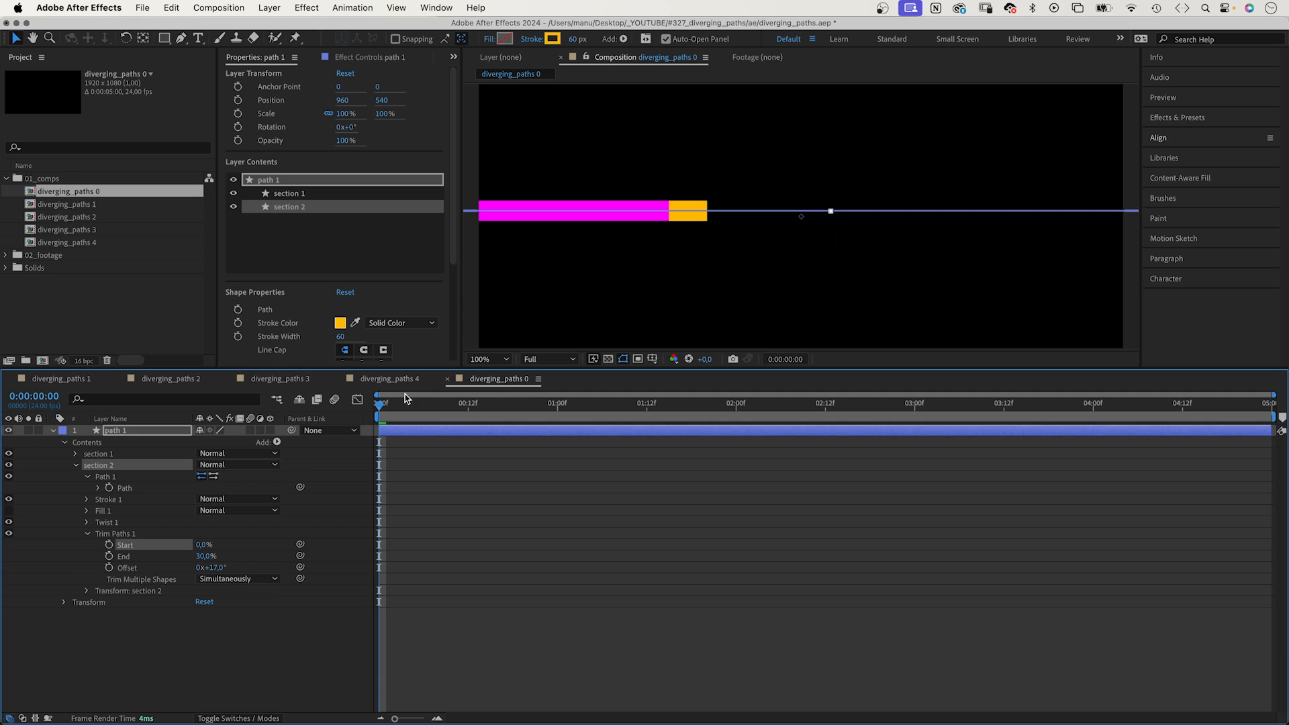
click(76, 453)
click(88, 522)
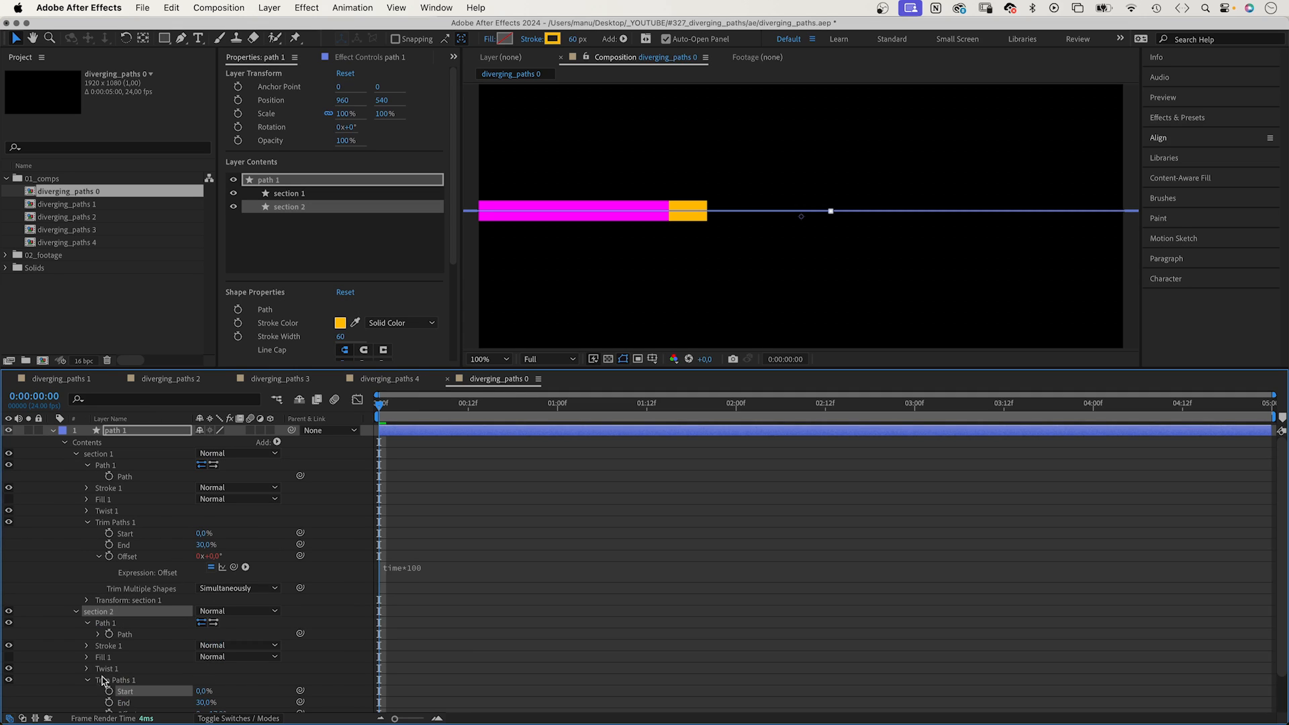
click(88, 622)
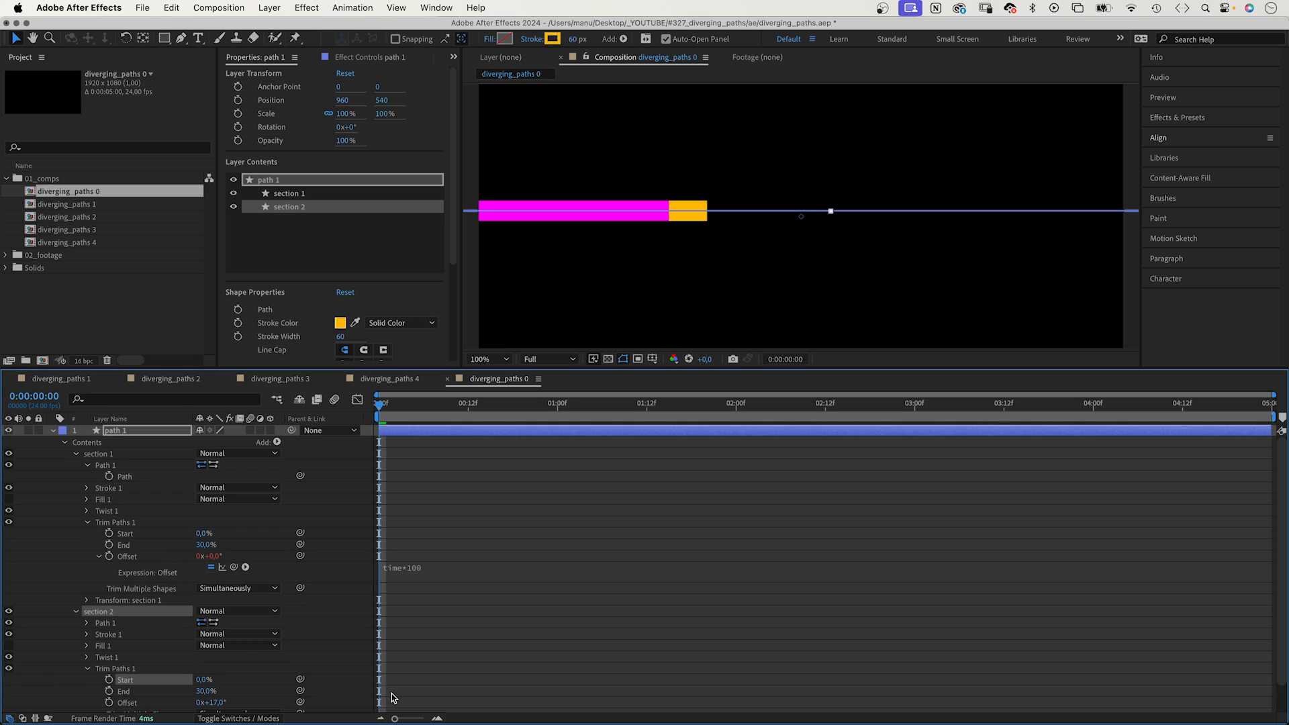
scroll(1265, 614, down, 3)
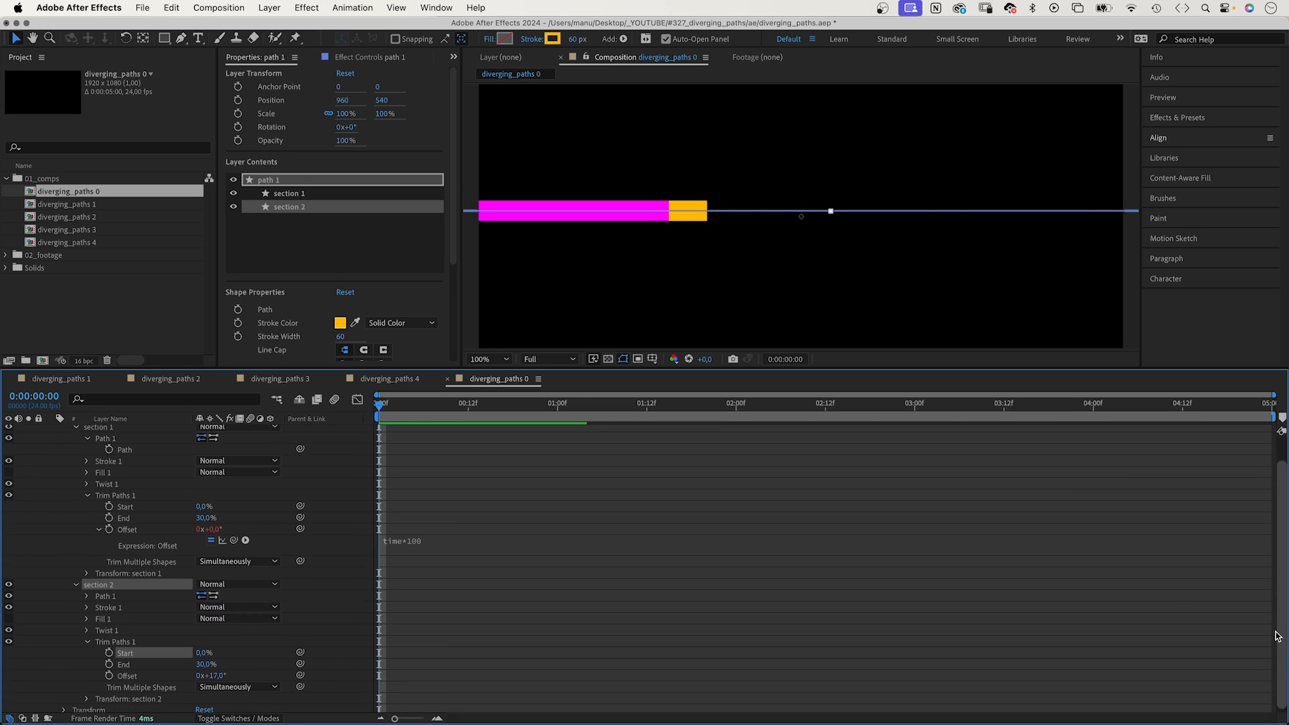
drag(300, 672, 148, 526)
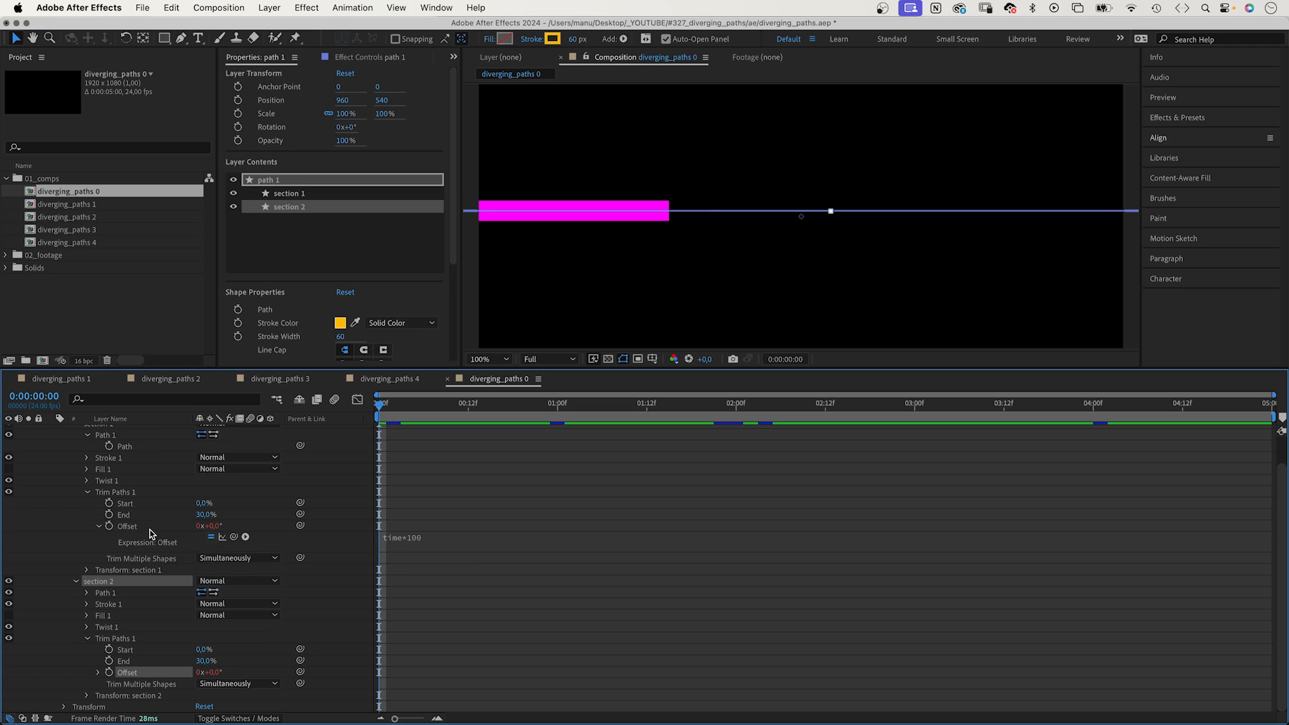
Add + 100 to the end of section 2's linked offset expression and scrub through the start of the animation.
click(99, 671)
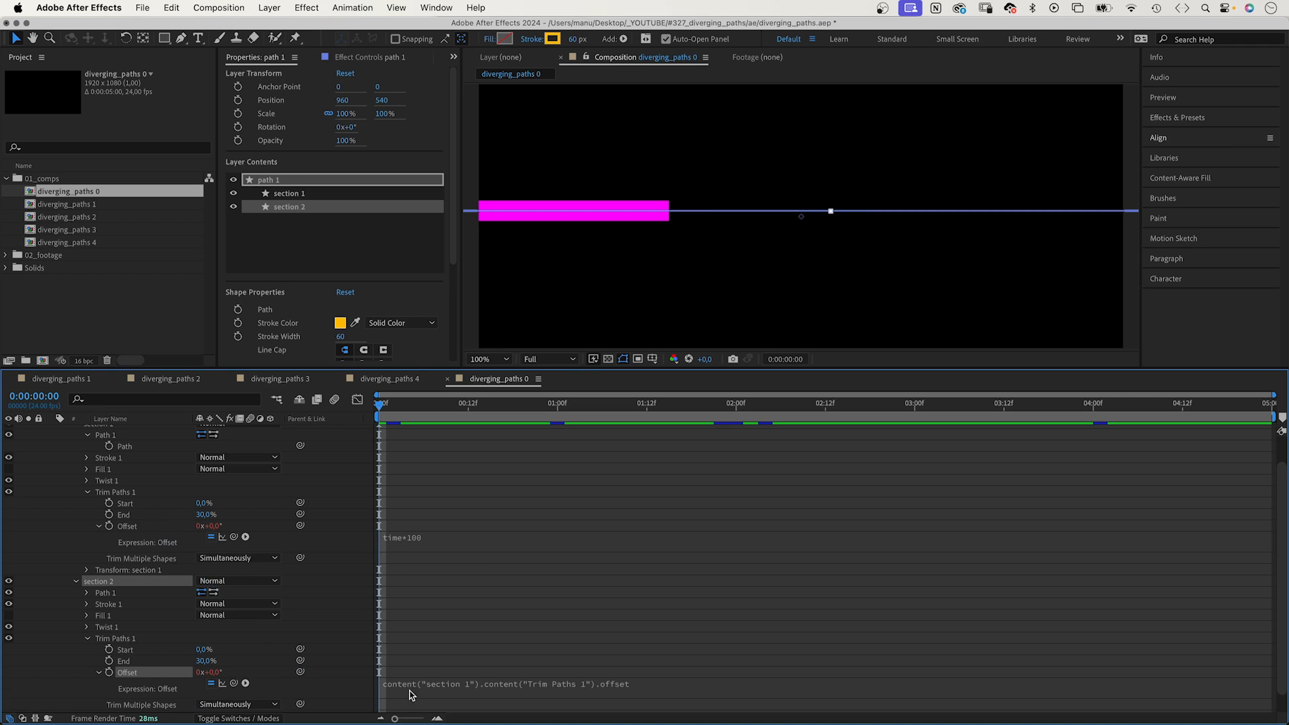
click(616, 687)
click(679, 683)
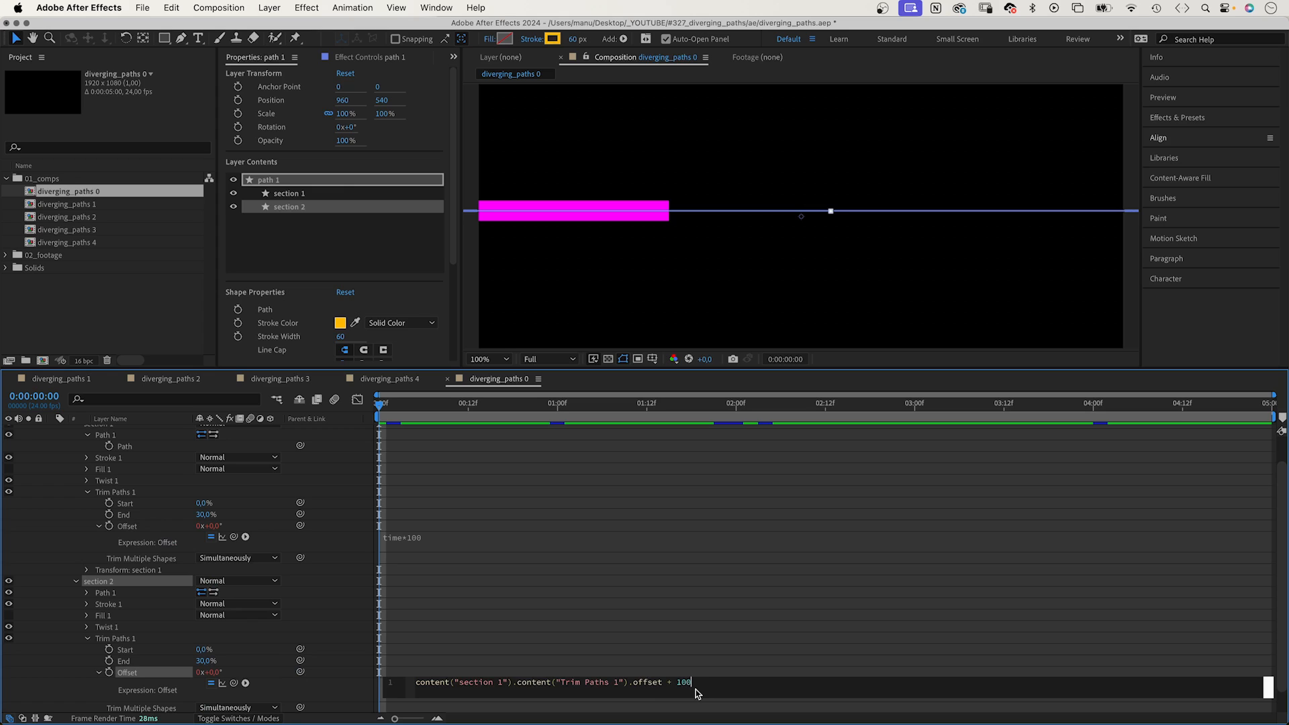
click(62, 667)
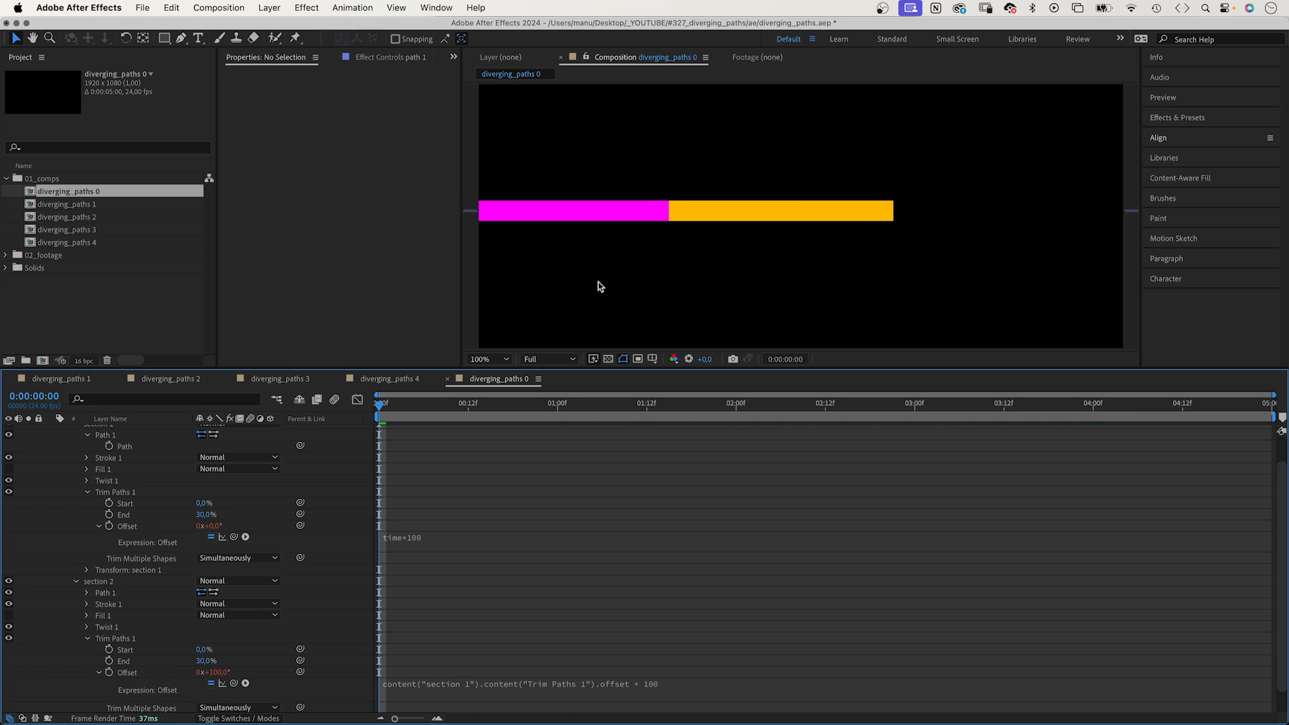
drag(388, 400, 411, 433)
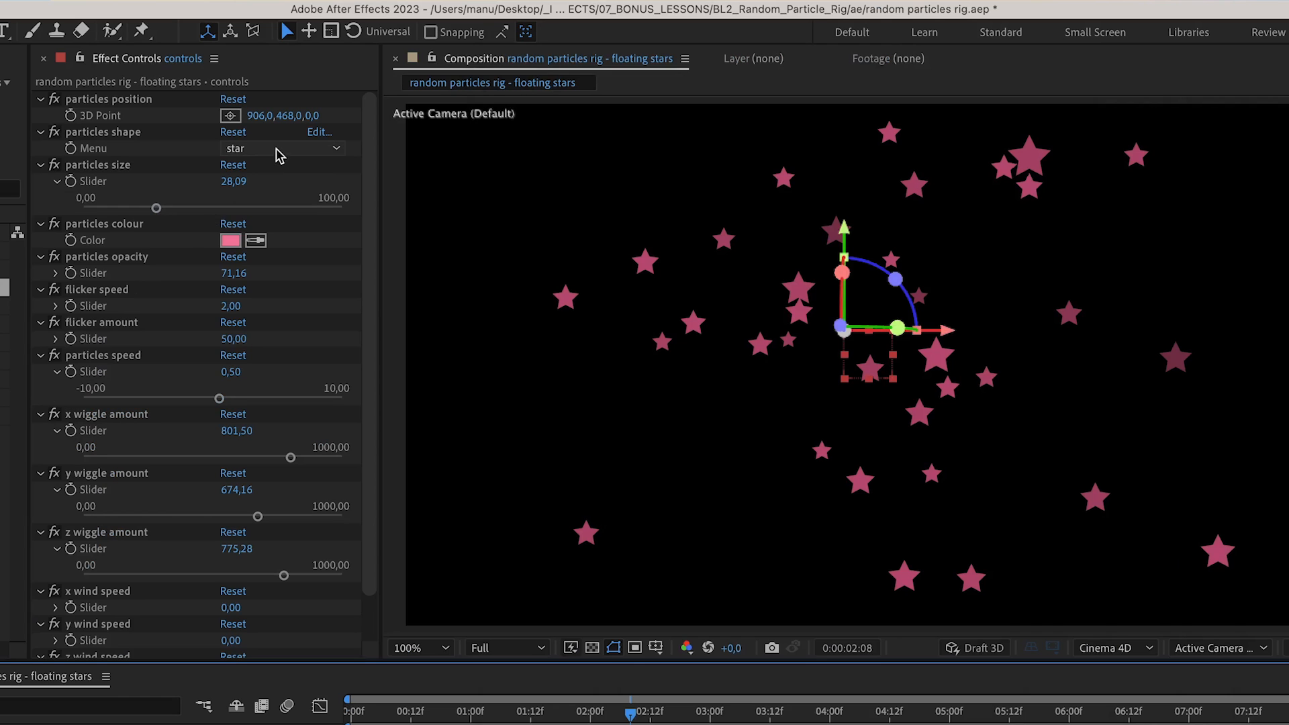
click(279, 154)
click(277, 168)
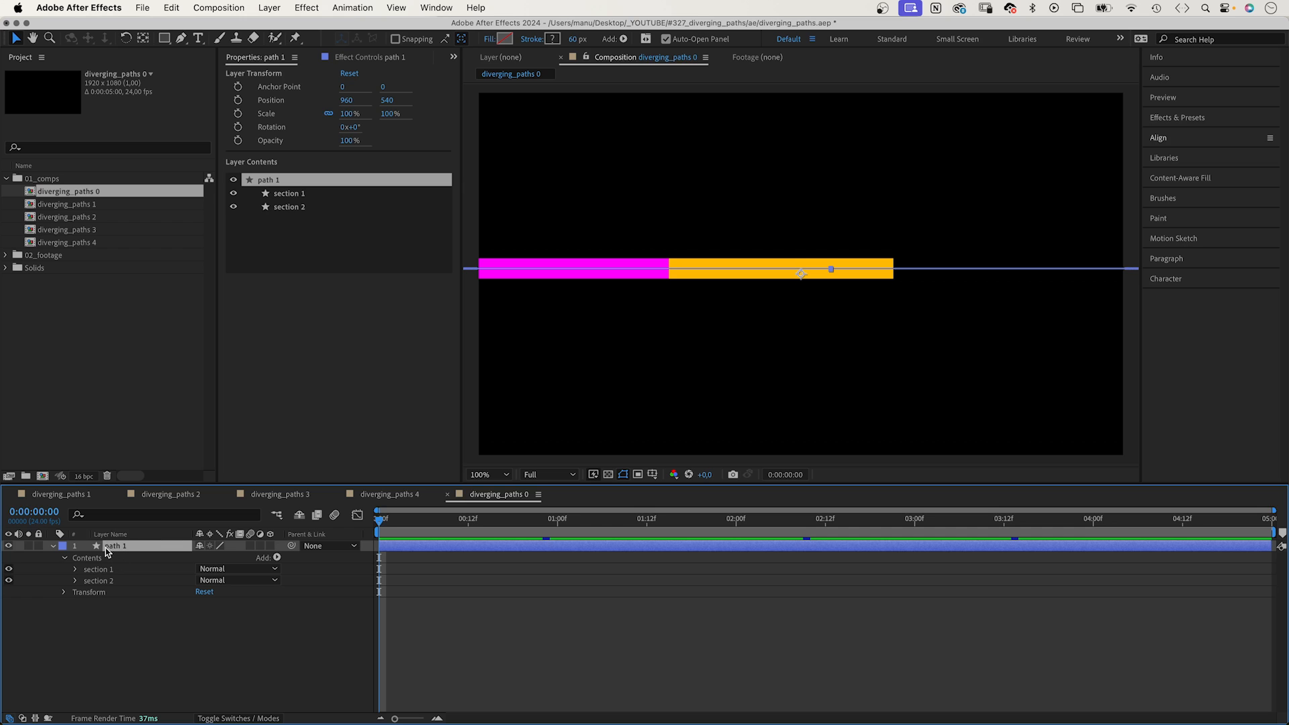
Apply a Slider Control and a Point Control expression effect to the path 1 layer.
click(308, 8)
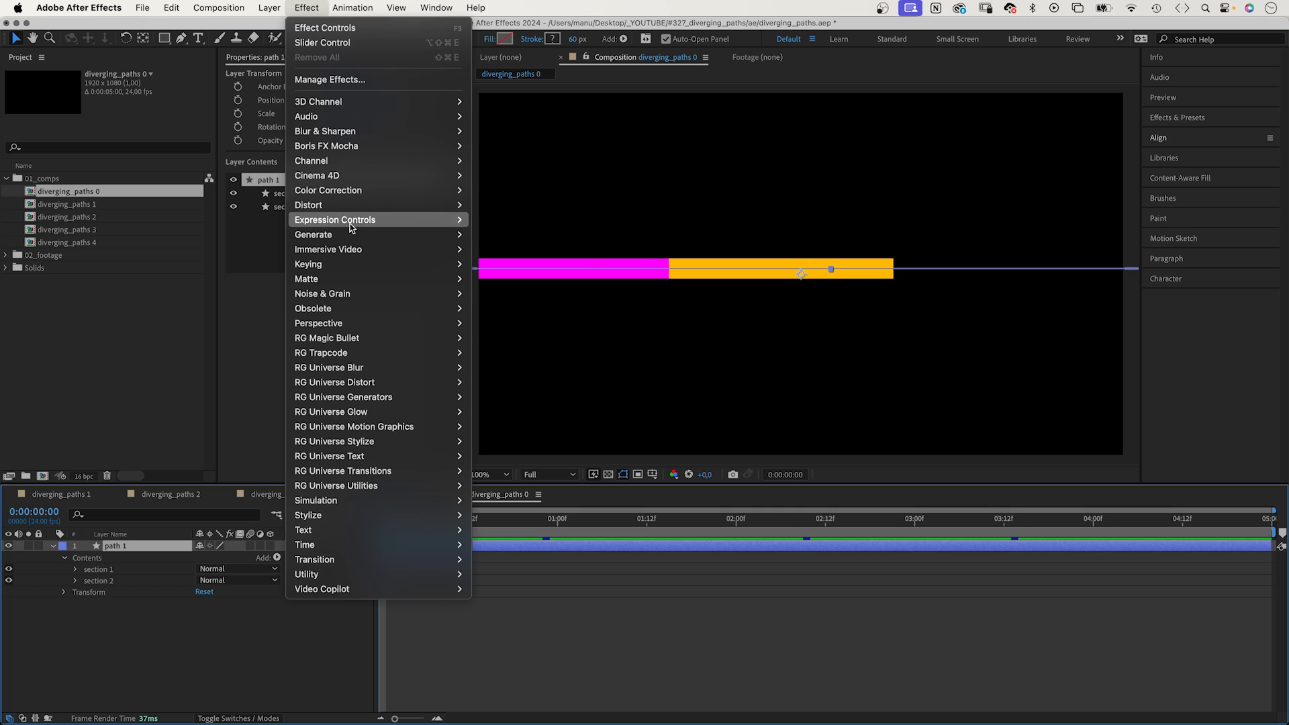
mouse_move(349, 224)
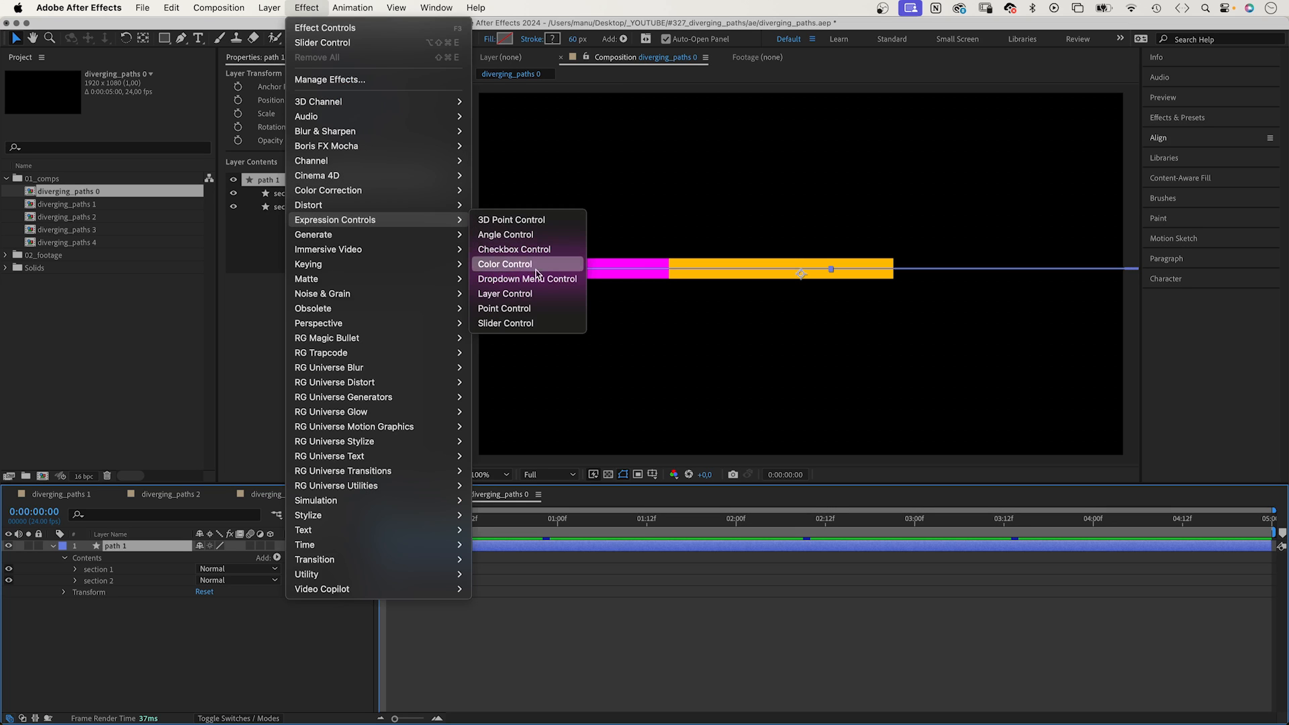
click(530, 324)
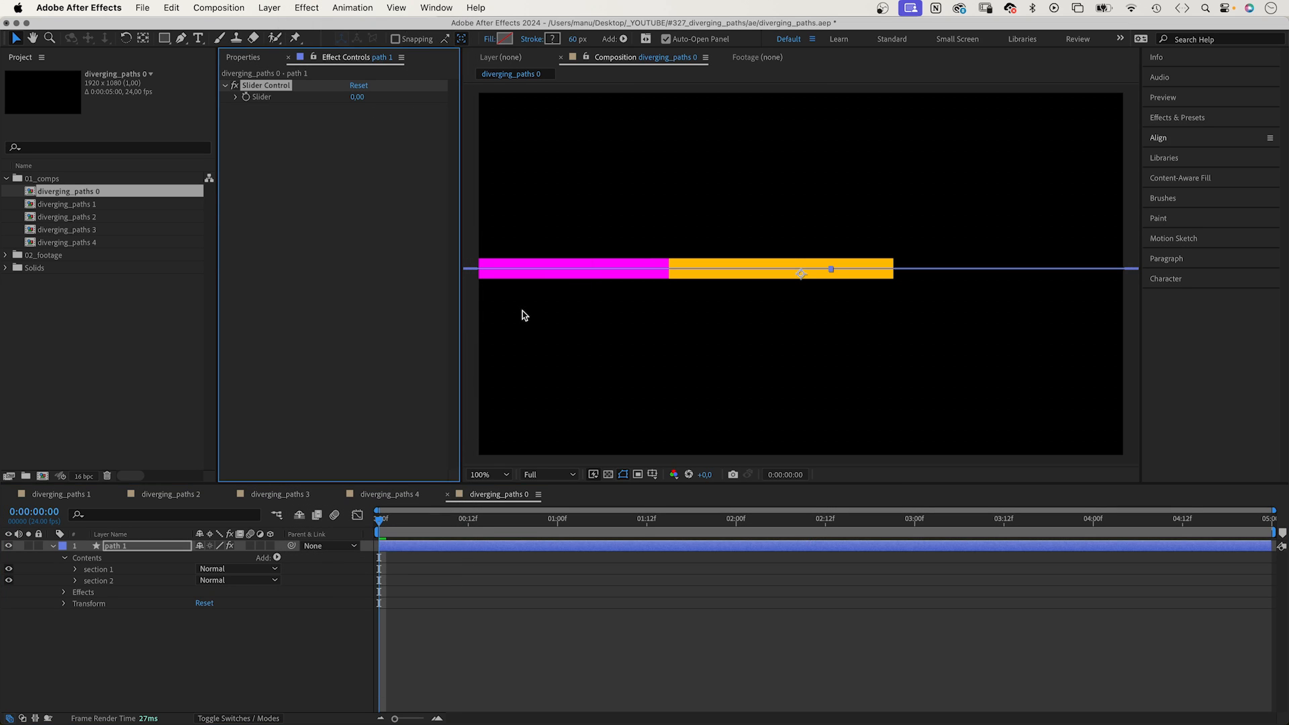
click(302, 7)
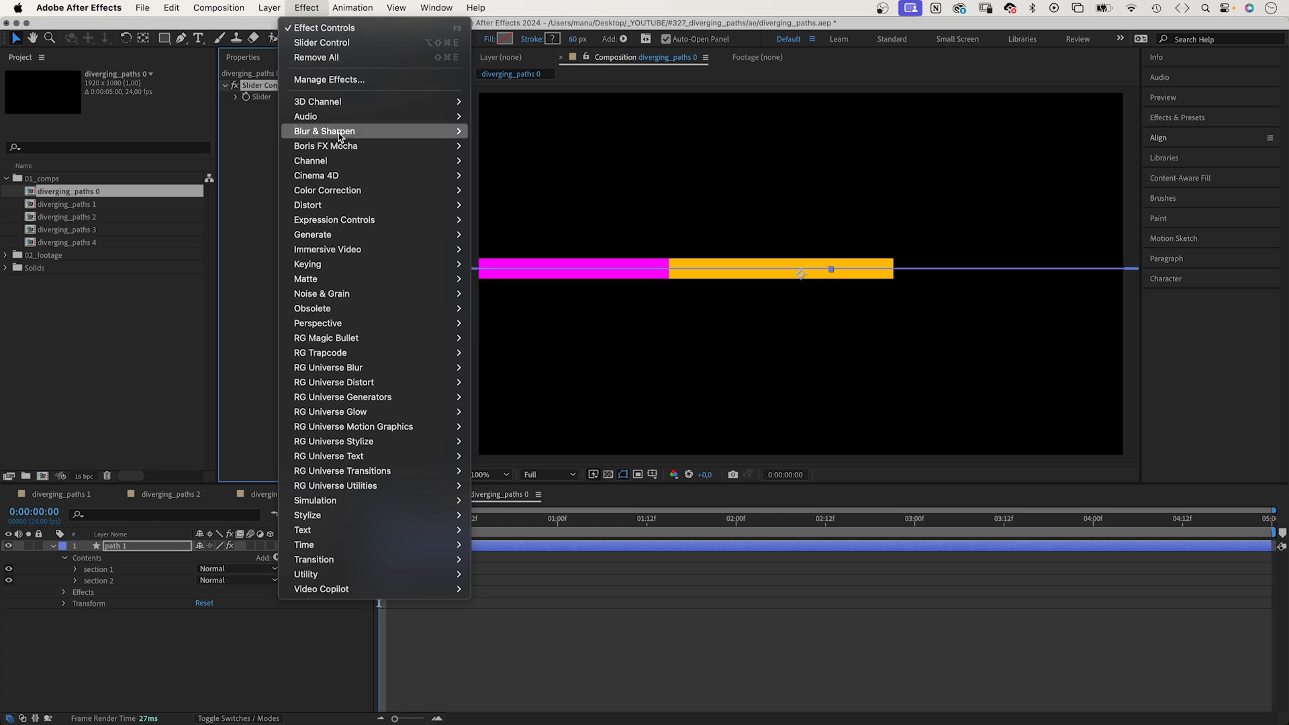
mouse_move(364, 224)
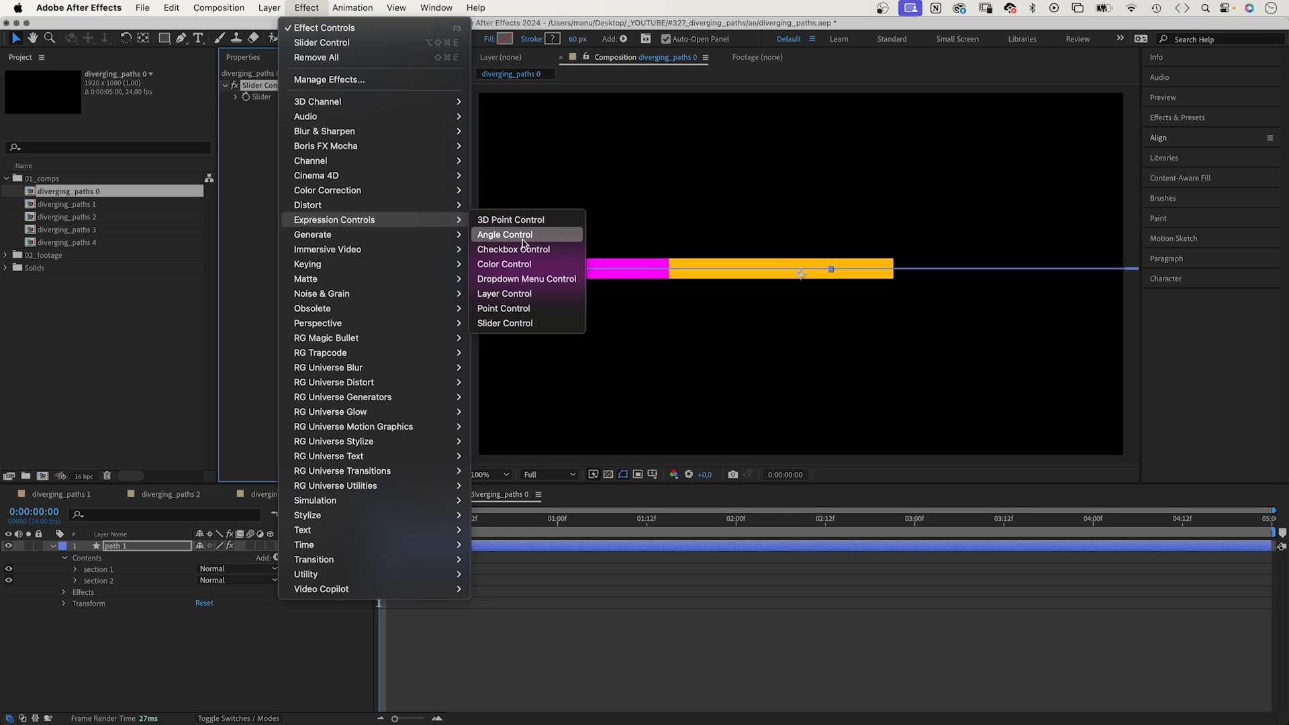
click(527, 311)
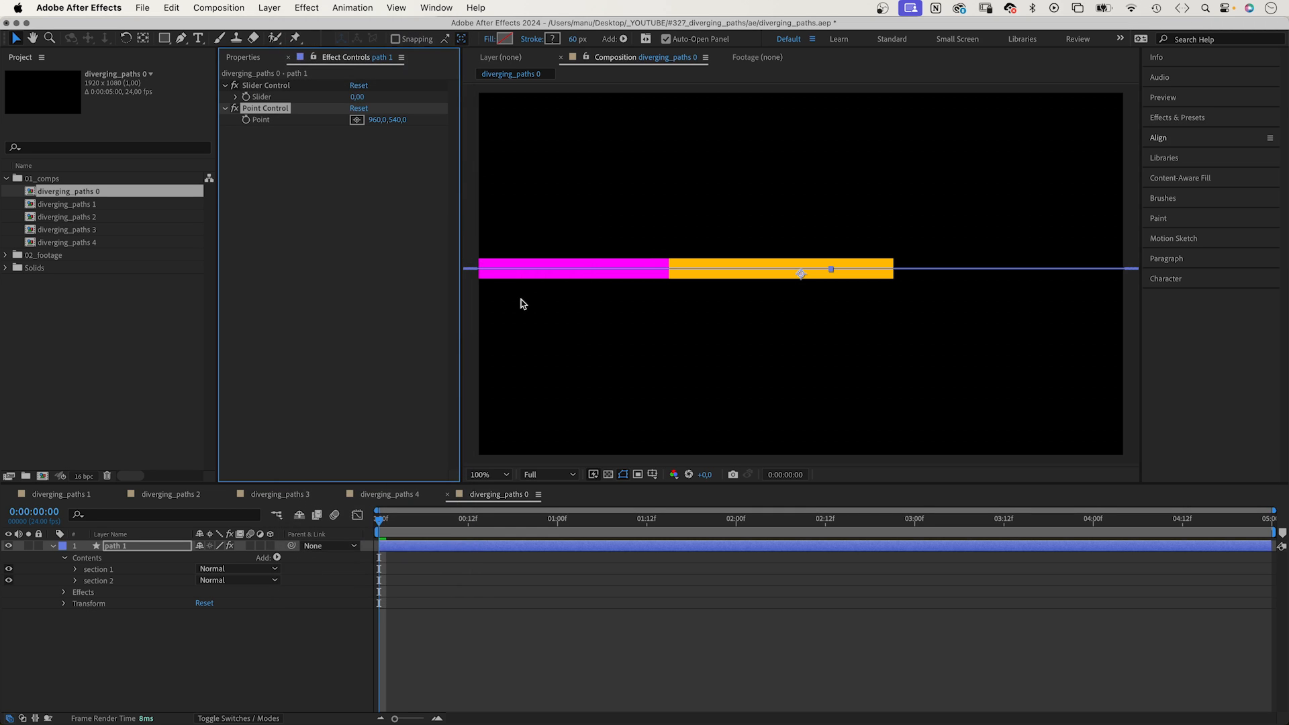
Rename the slider control as Twist Angle and the point control as Twist Centre.
click(270, 89)
key(Return)
text(Twist Angle)
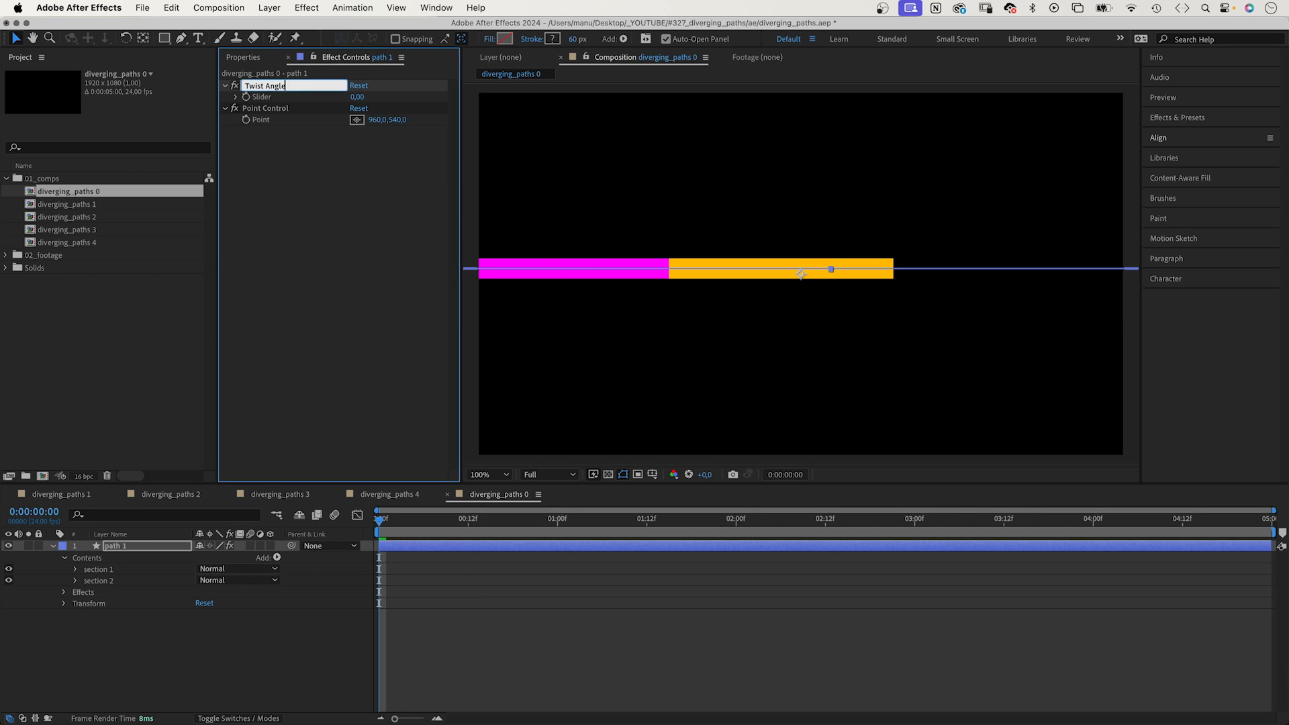
key(Return)
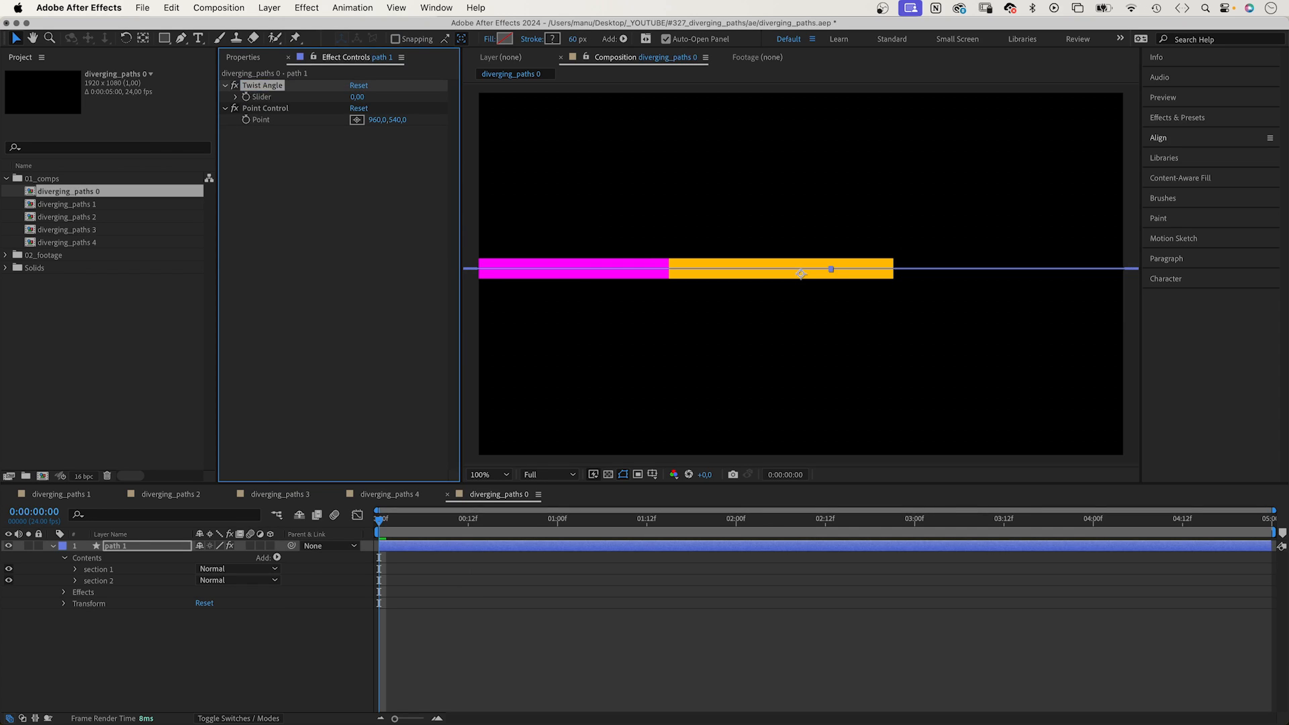
click(267, 109)
key(Return)
text(Twis)
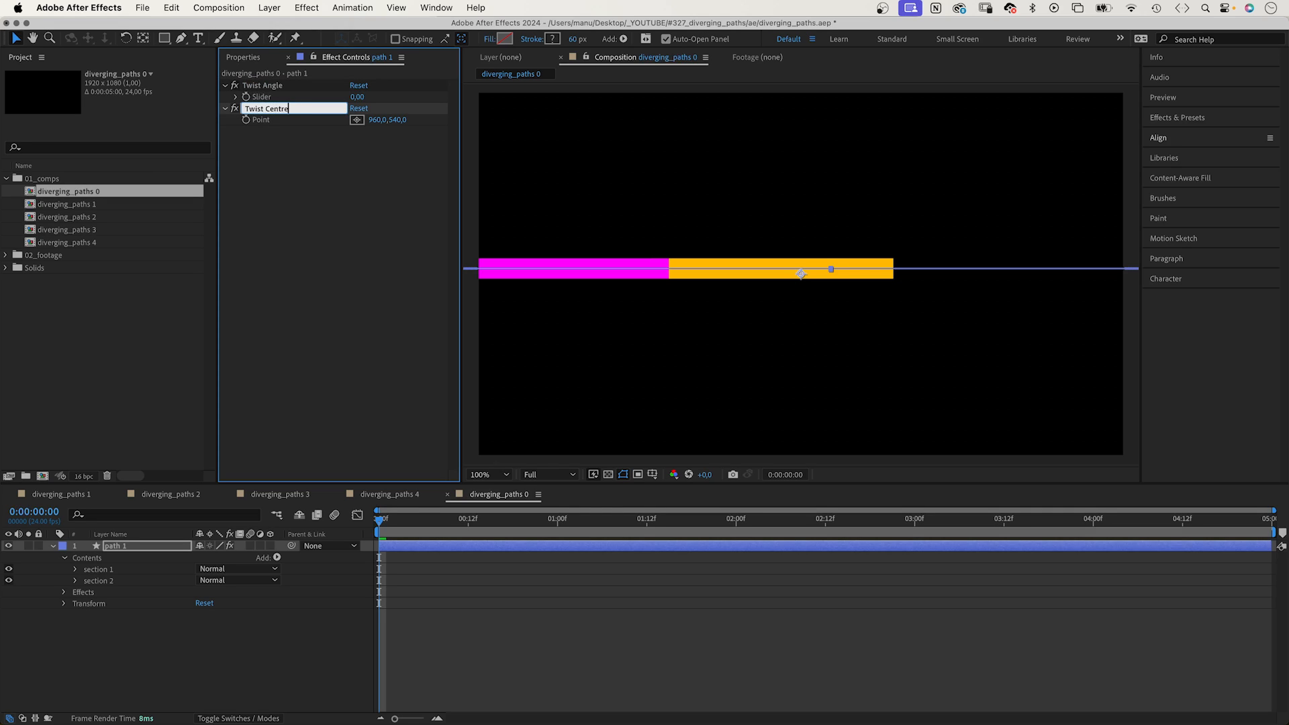
key(Return)
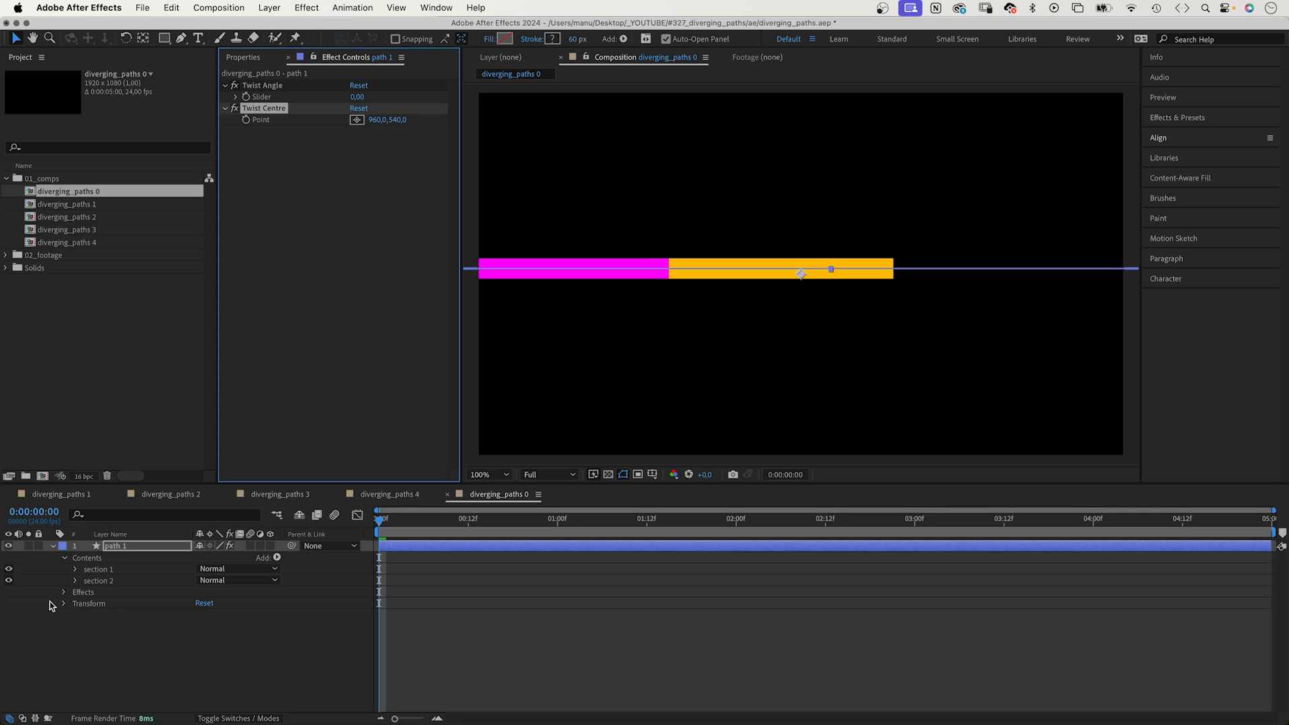
Link section 1's Twist angle to the Twist Angle slider and its Twist center to the Twist Centre point.
click(75, 569)
click(87, 581)
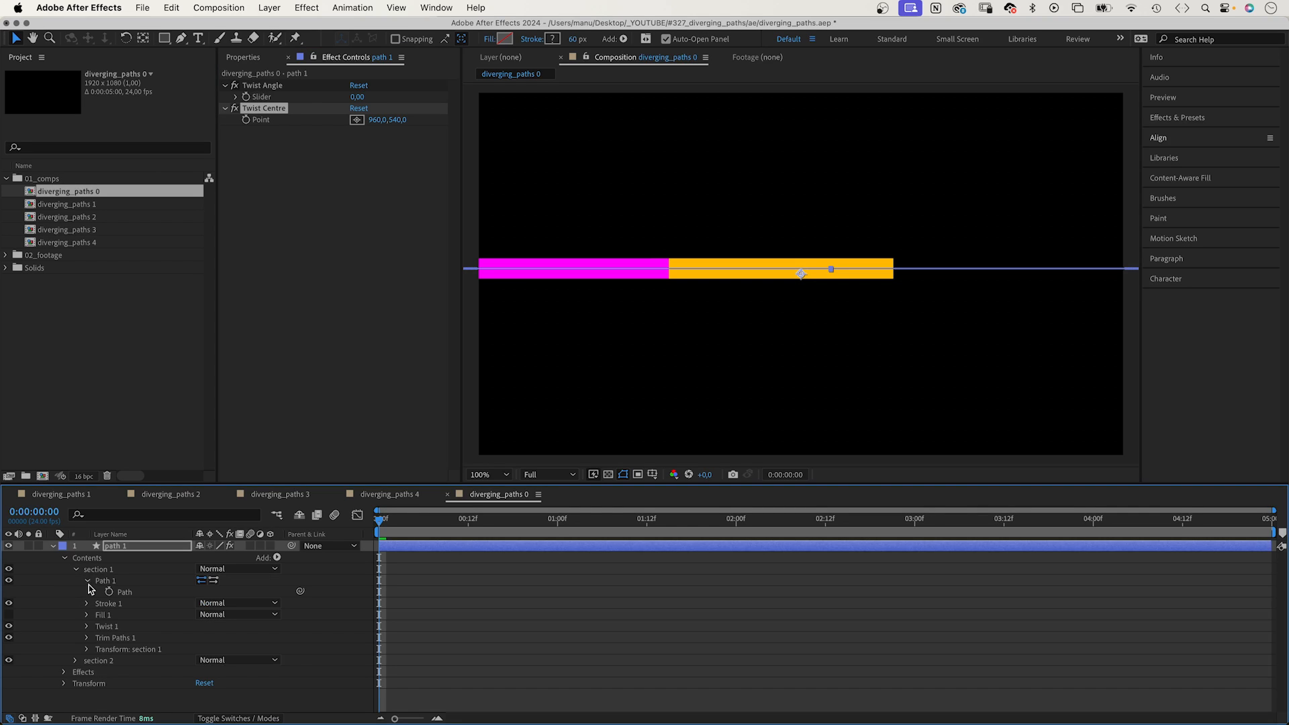
click(86, 626)
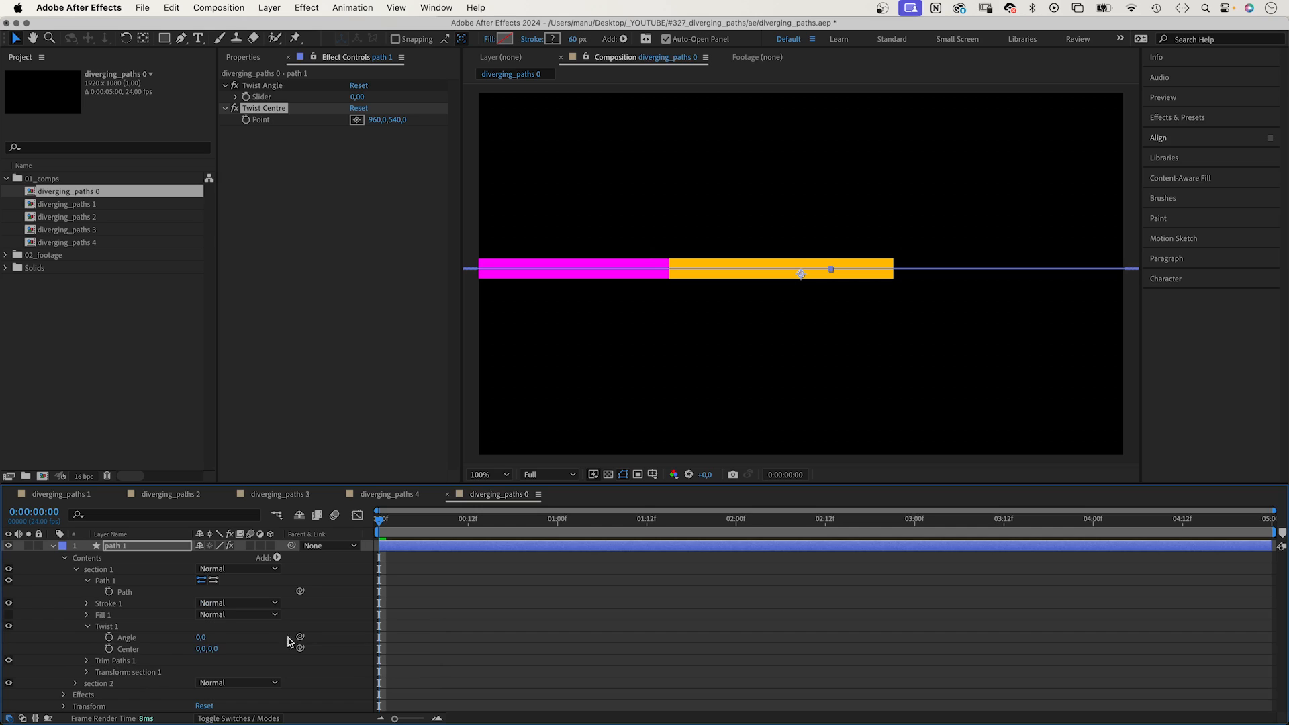
drag(300, 636, 279, 95)
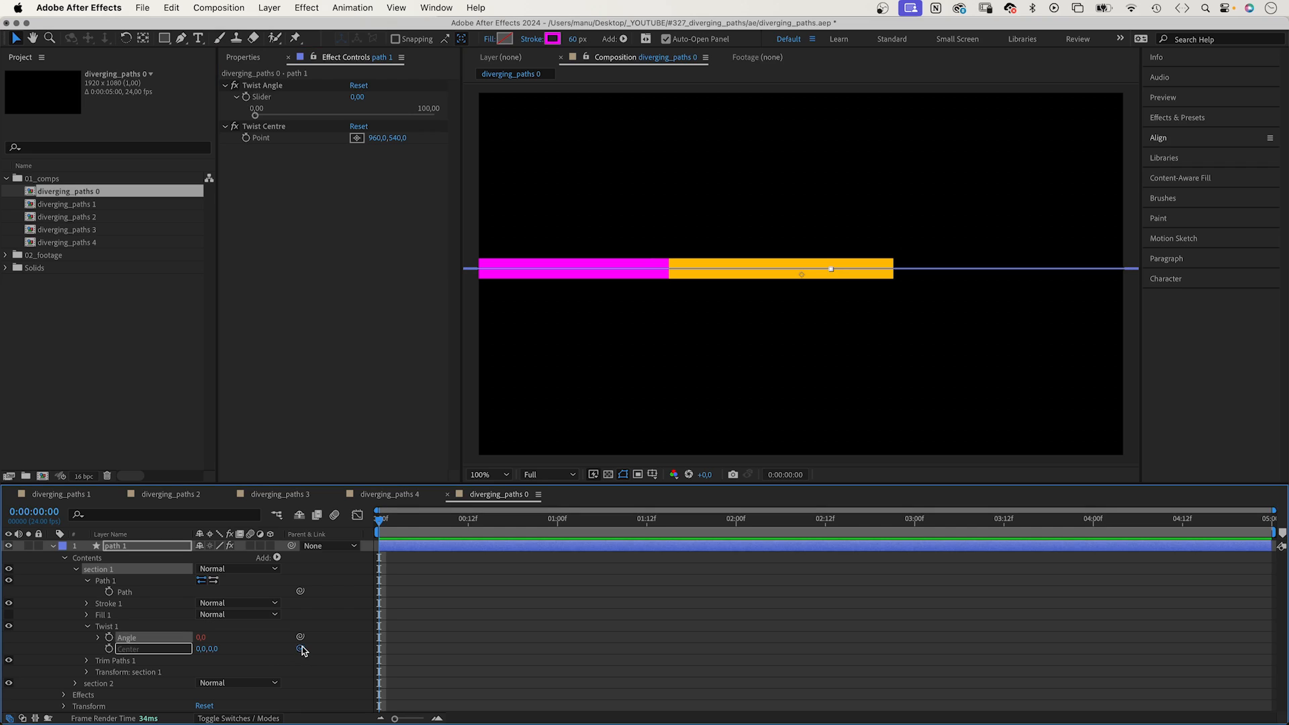
drag(300, 648, 266, 141)
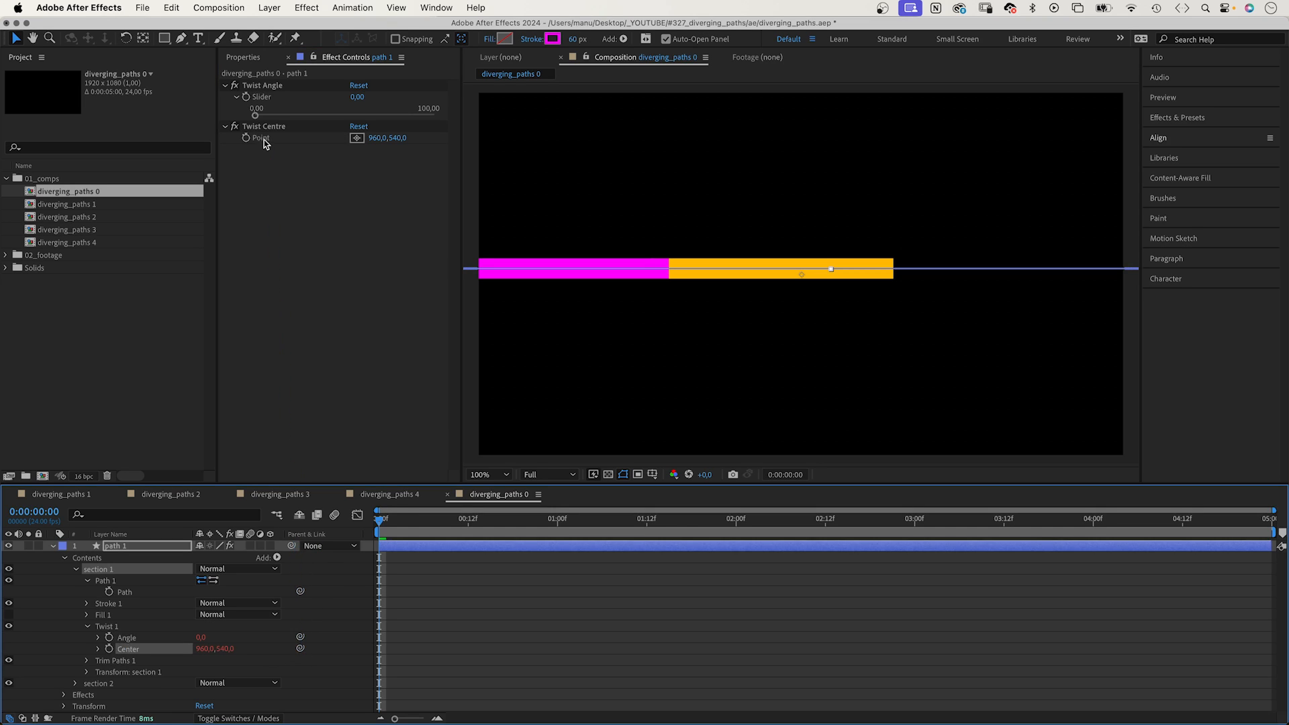
click(86, 625)
click(87, 580)
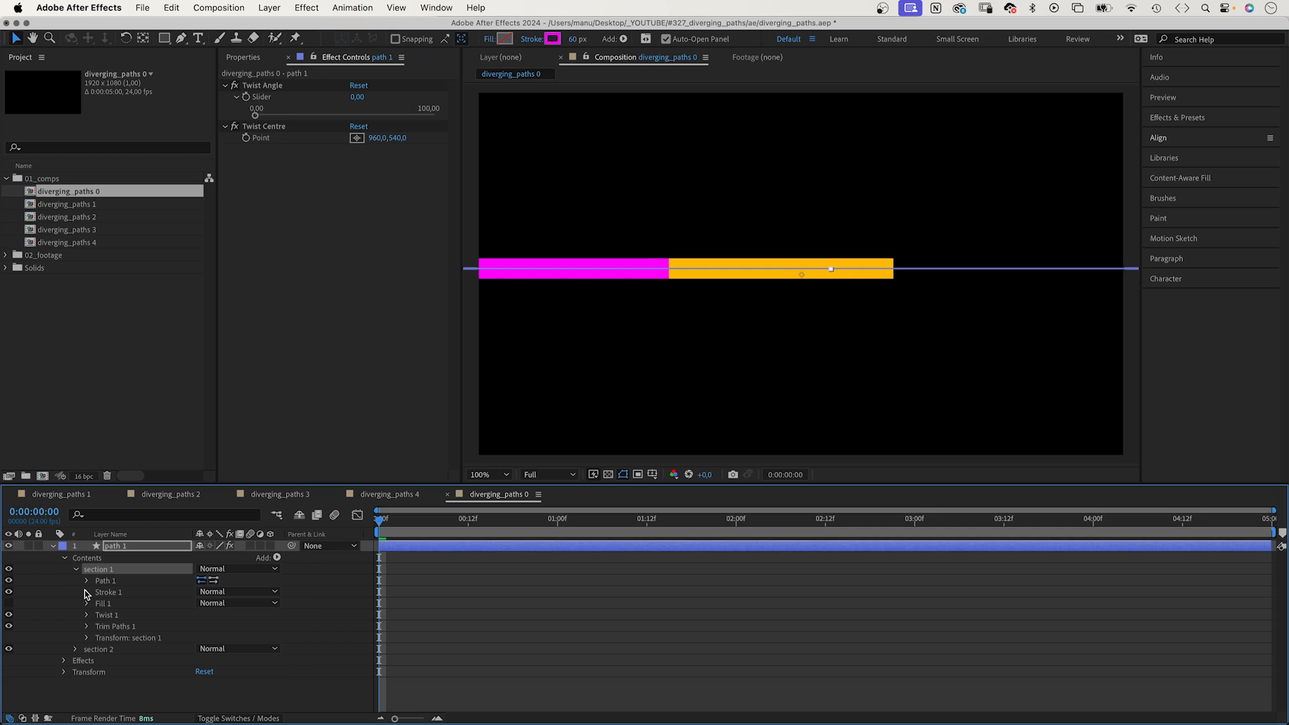
Link section 2's Twist angle and center to the Twist Angle slider and Twist Centre point controls.
click(74, 648)
click(87, 661)
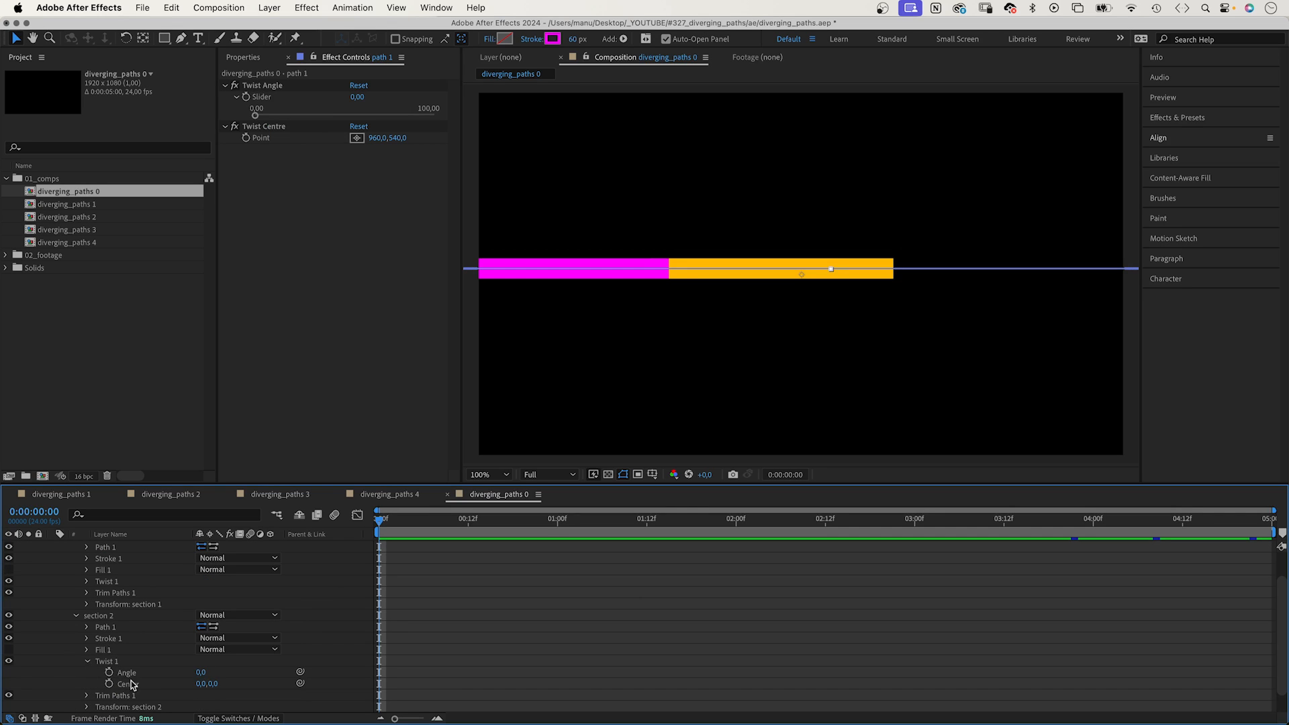
drag(300, 673, 277, 104)
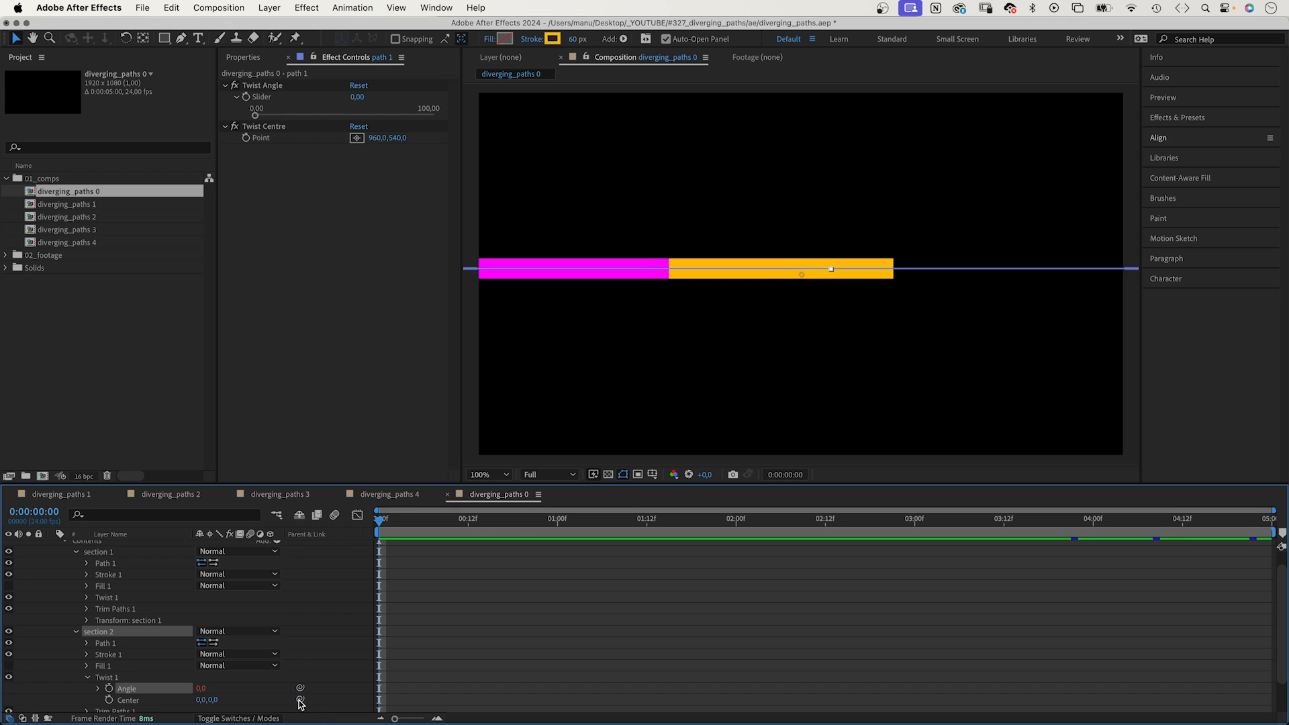
drag(299, 702, 261, 138)
click(72, 638)
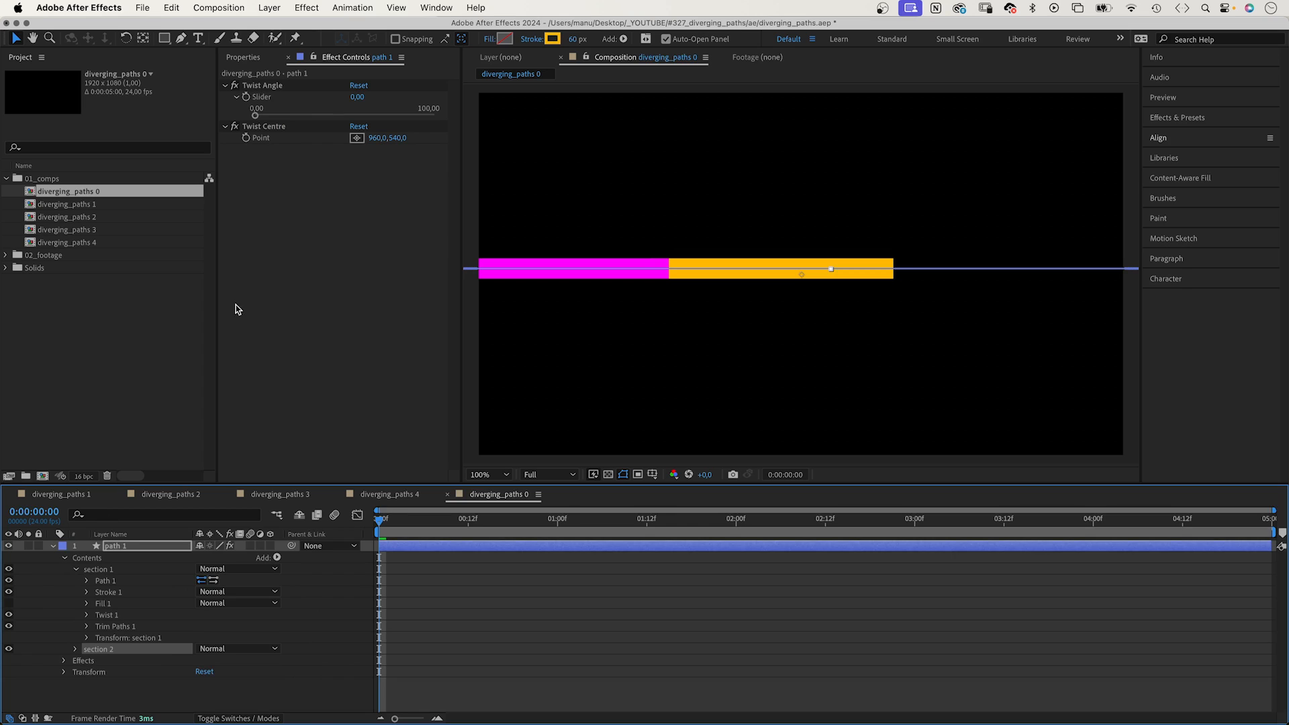
Test the twist with a Twist Angle of about 24.34 and a Twist Centre at about -594, 520.
drag(255, 116, 299, 115)
mouse_move(373, 137)
mouse_down()
mouse_move(71, 169)
mouse_move(711, 123)
mouse_move(275, 148)
mouse_move(307, 157)
mouse_move(368, 156)
mouse_move(161, 57)
mouse_up()
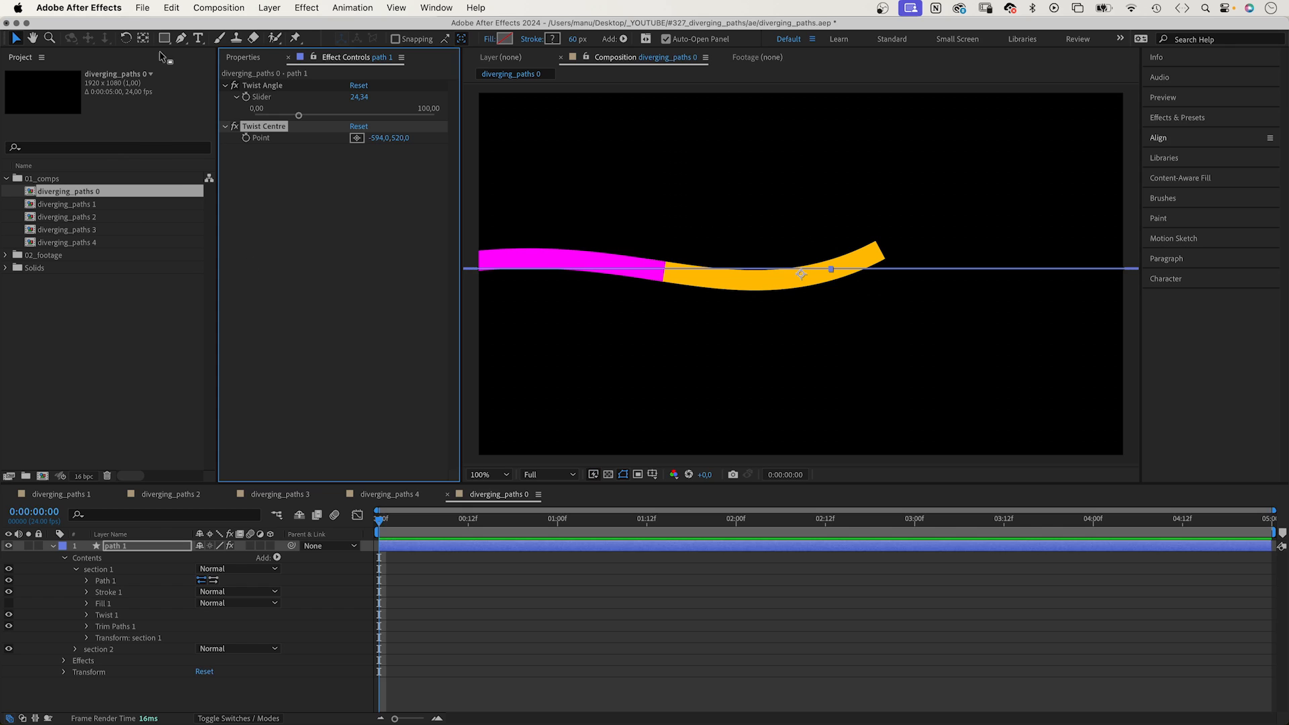
Add another Slider Control expression effect to the path 1 layer and name it Speed.
click(310, 6)
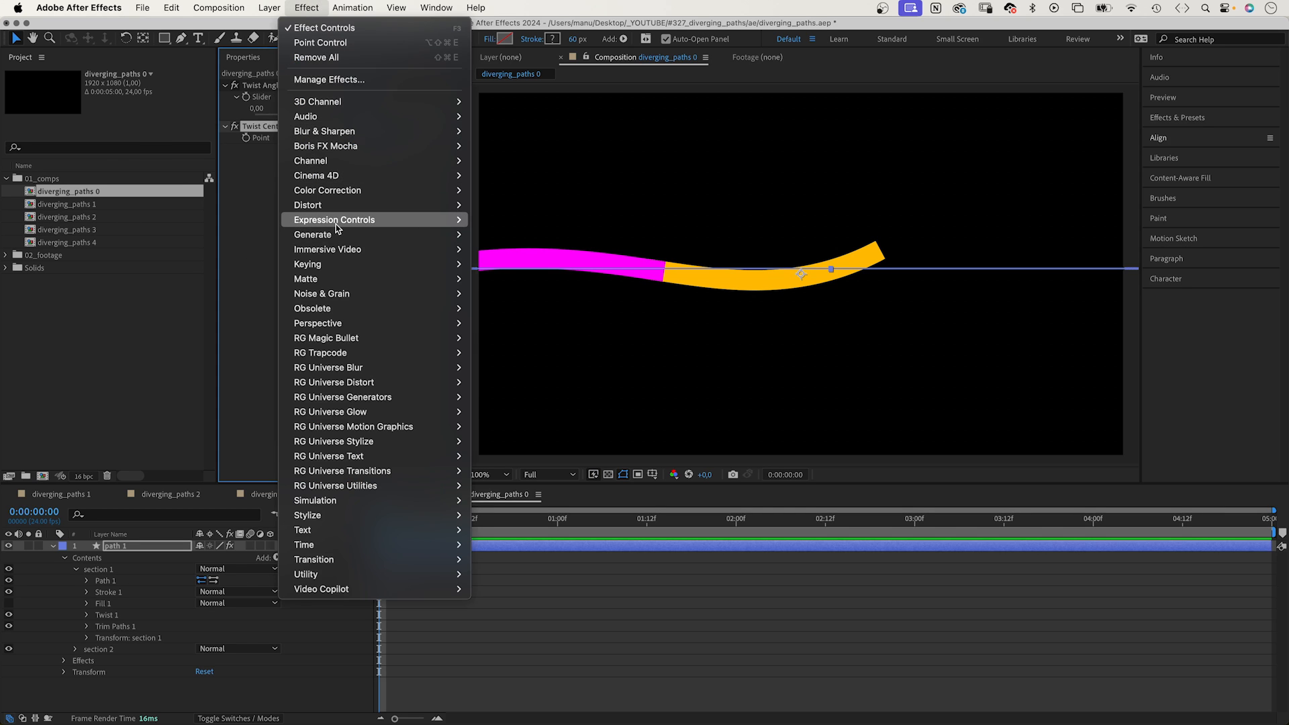
mouse_move(336, 223)
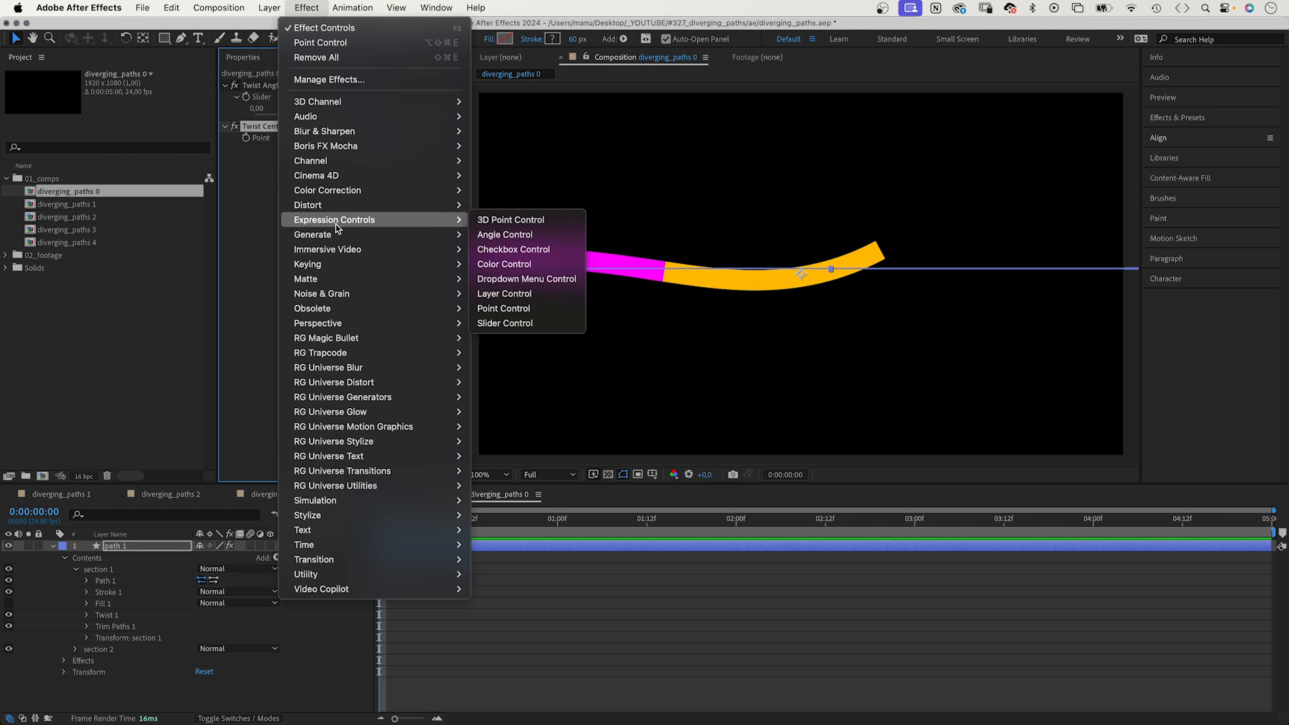
click(509, 324)
key(Return)
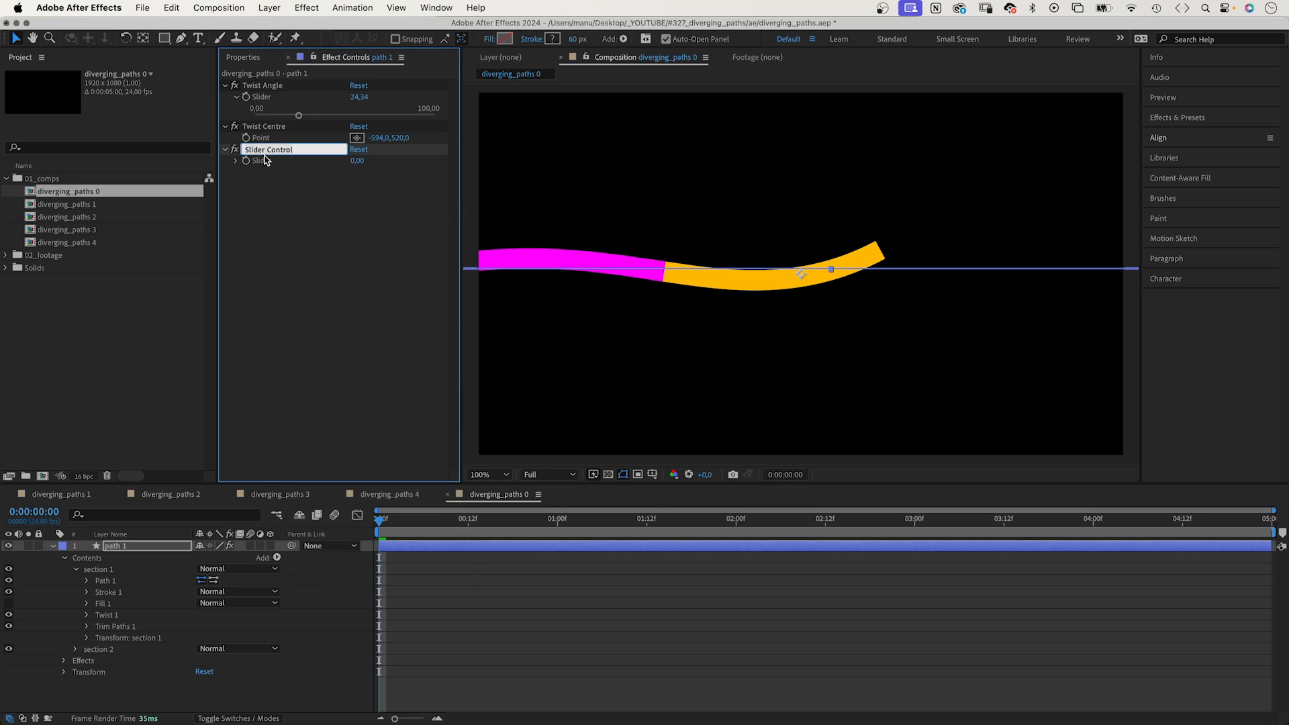
text(Speed)
key(Return)
Duplicate the Speed slider control, name the copy Offset, and expand both controls' slider ranges.
key(super+d)
key(Return)
text(Offset)
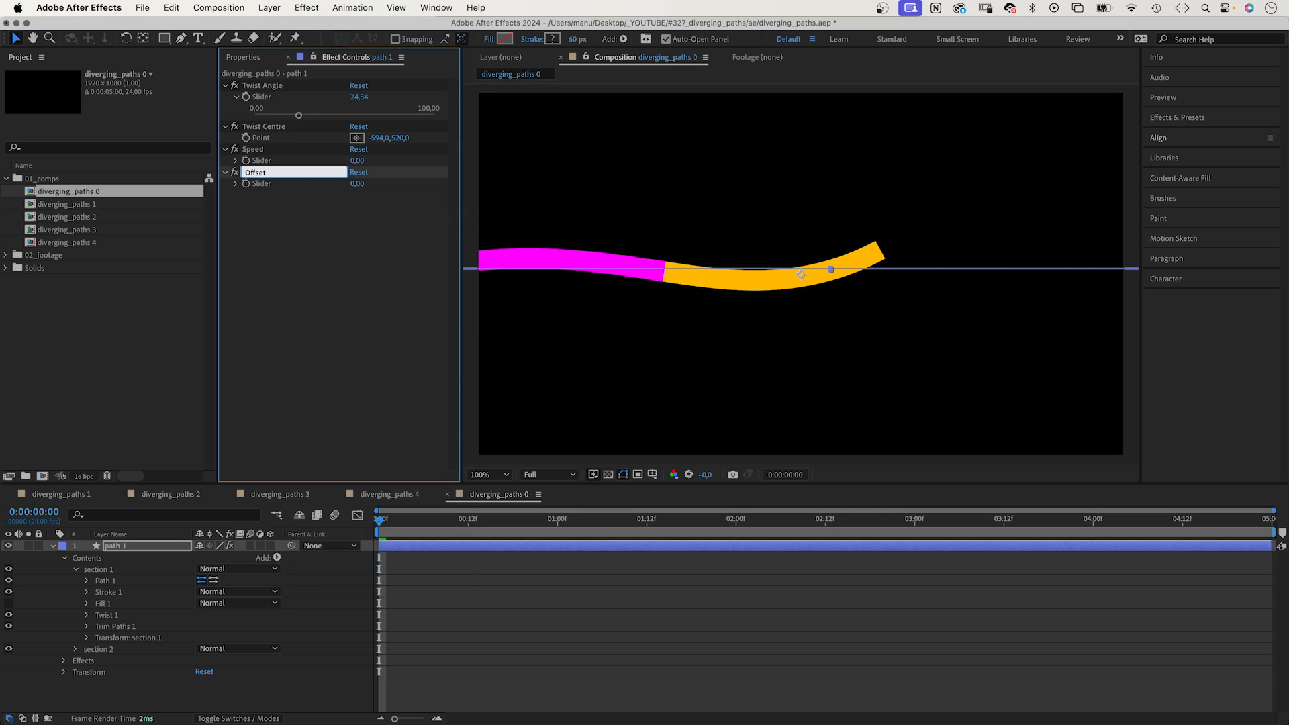
key(Return)
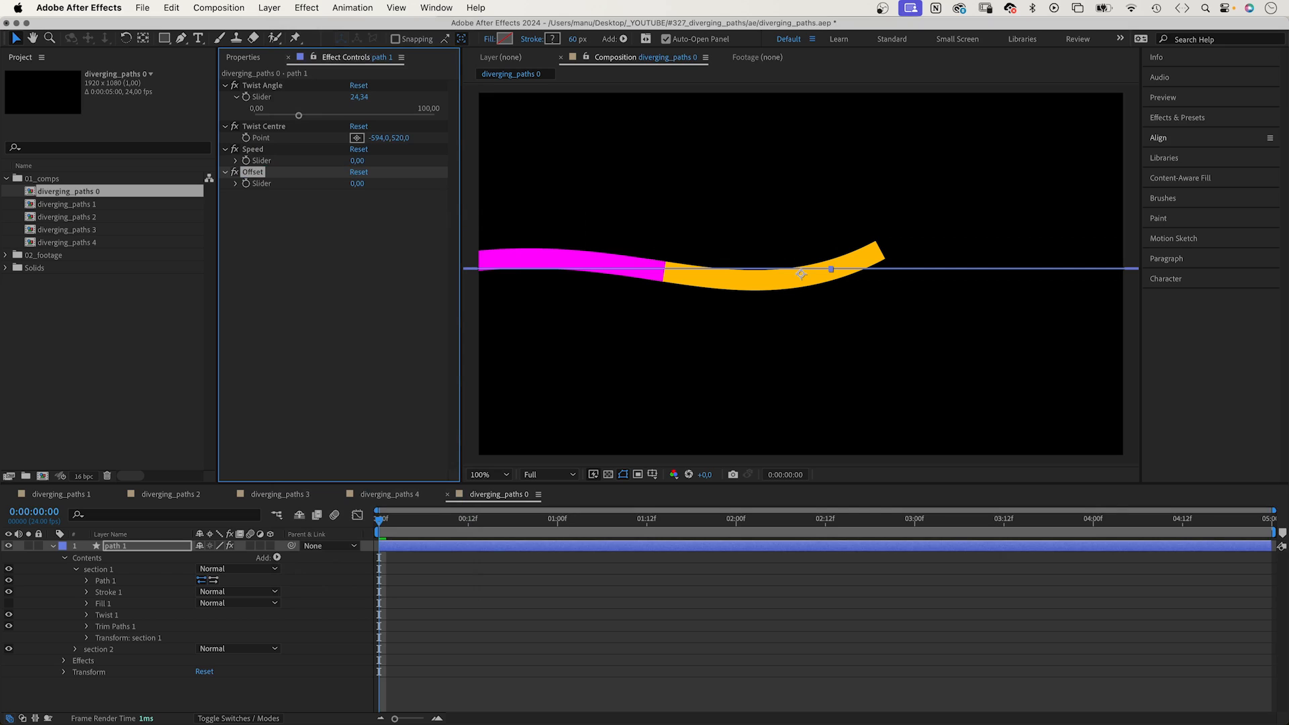
click(236, 182)
click(236, 161)
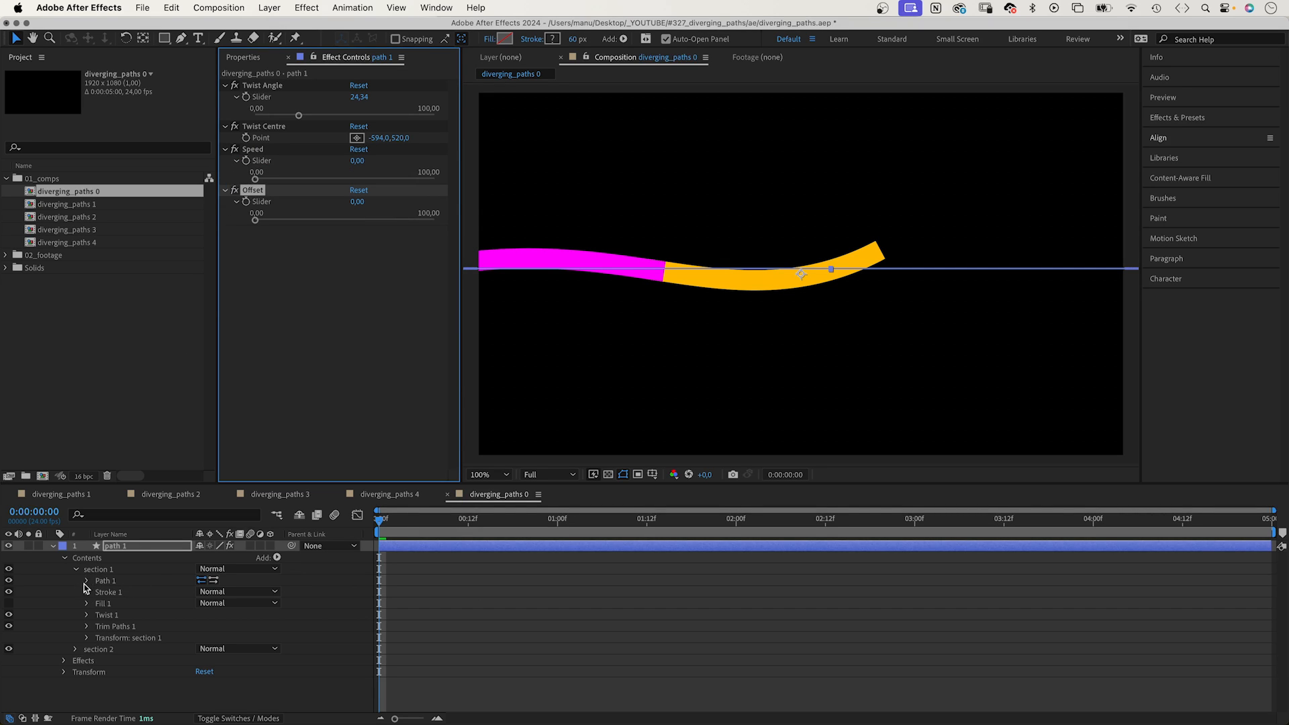
Replace the 100 in section 1's Trim Paths offset expression with the Speed slider and set Speed to 100.
click(86, 626)
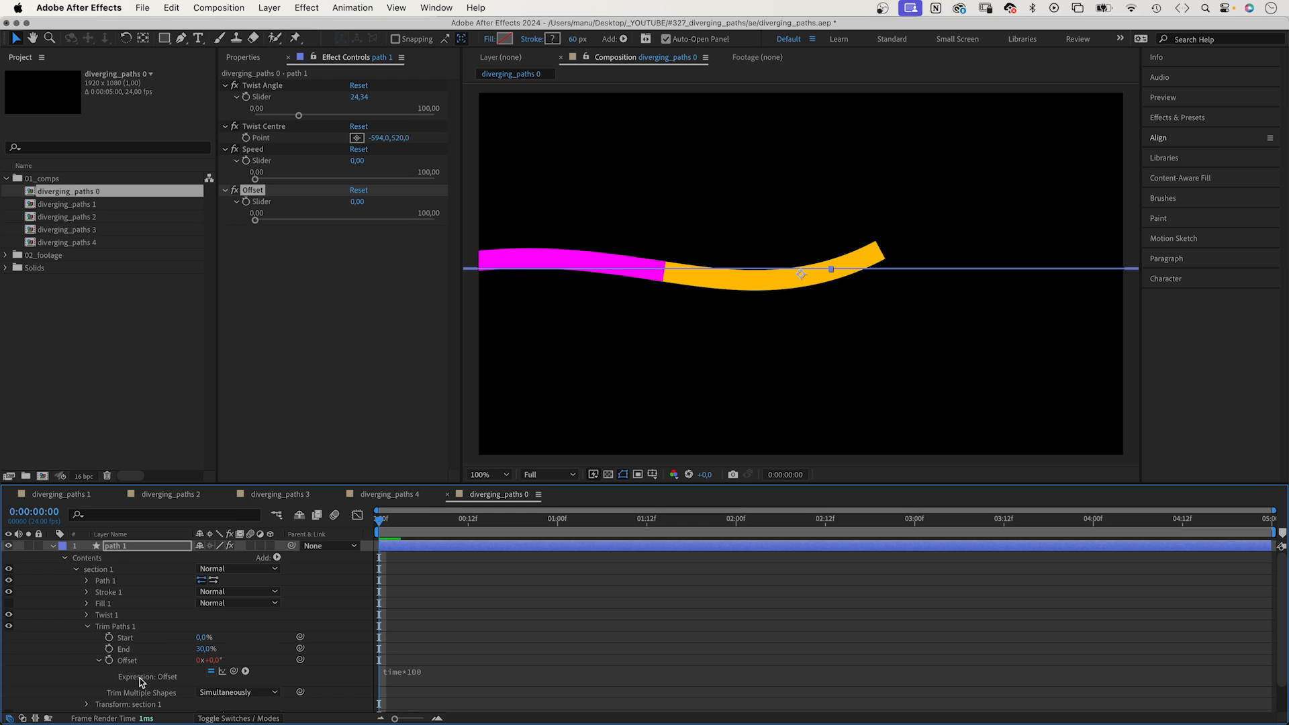
click(398, 673)
click(489, 679)
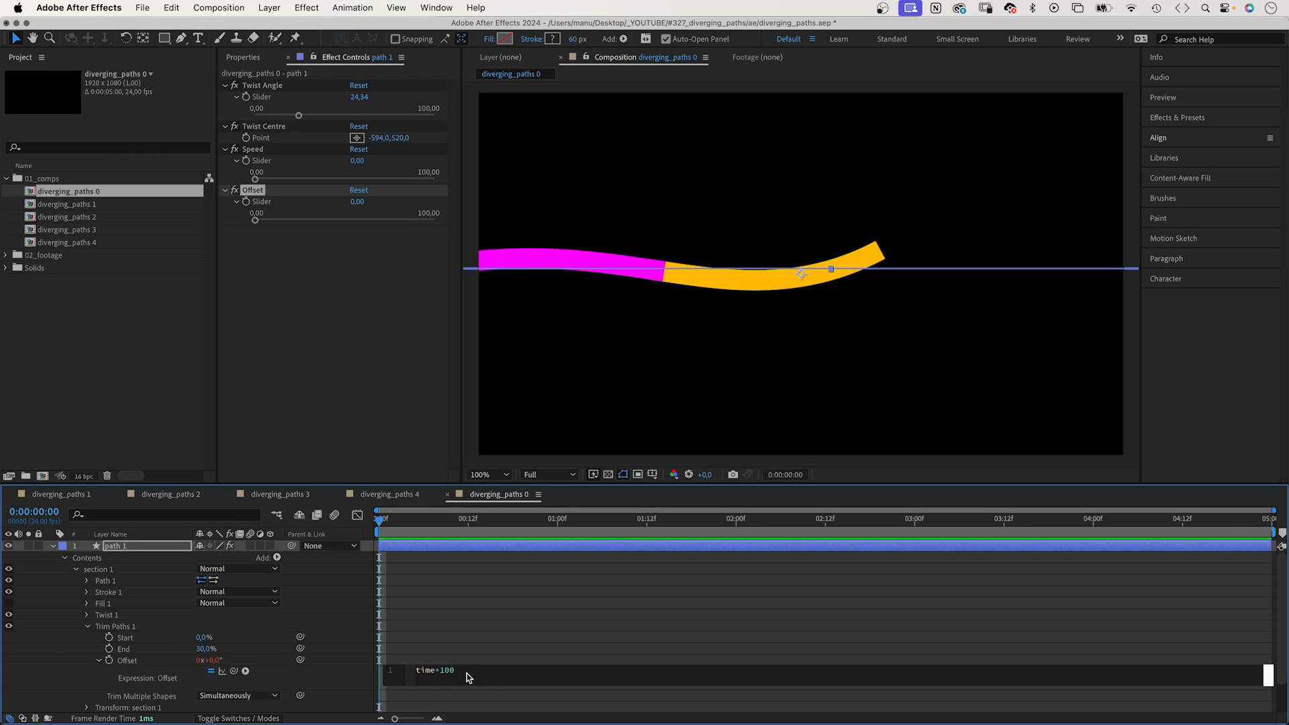
drag(463, 672, 441, 676)
drag(234, 670, 433, 179)
key(space)
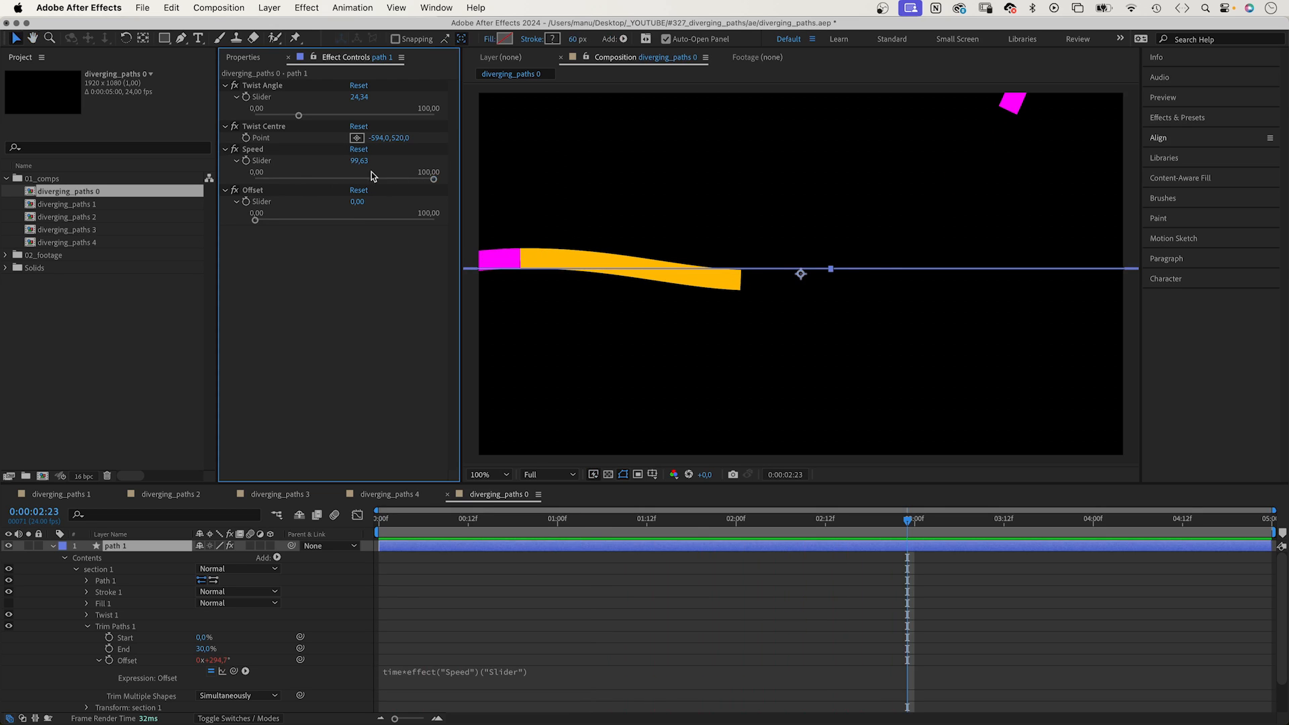
drag(302, 178, 463, 177)
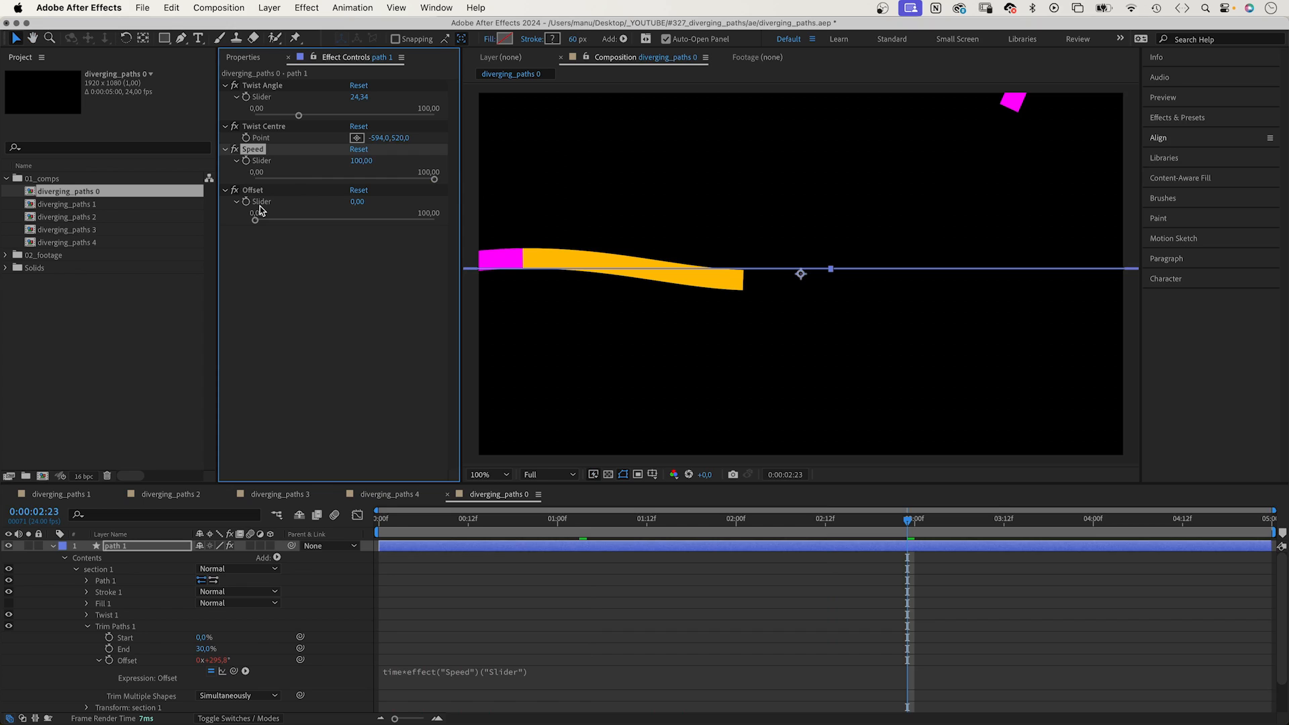
Append + effect("Offset")("Slider") to section 1's Trim Paths offset expression and try the Offset slider, leaving it at 0.
click(517, 677)
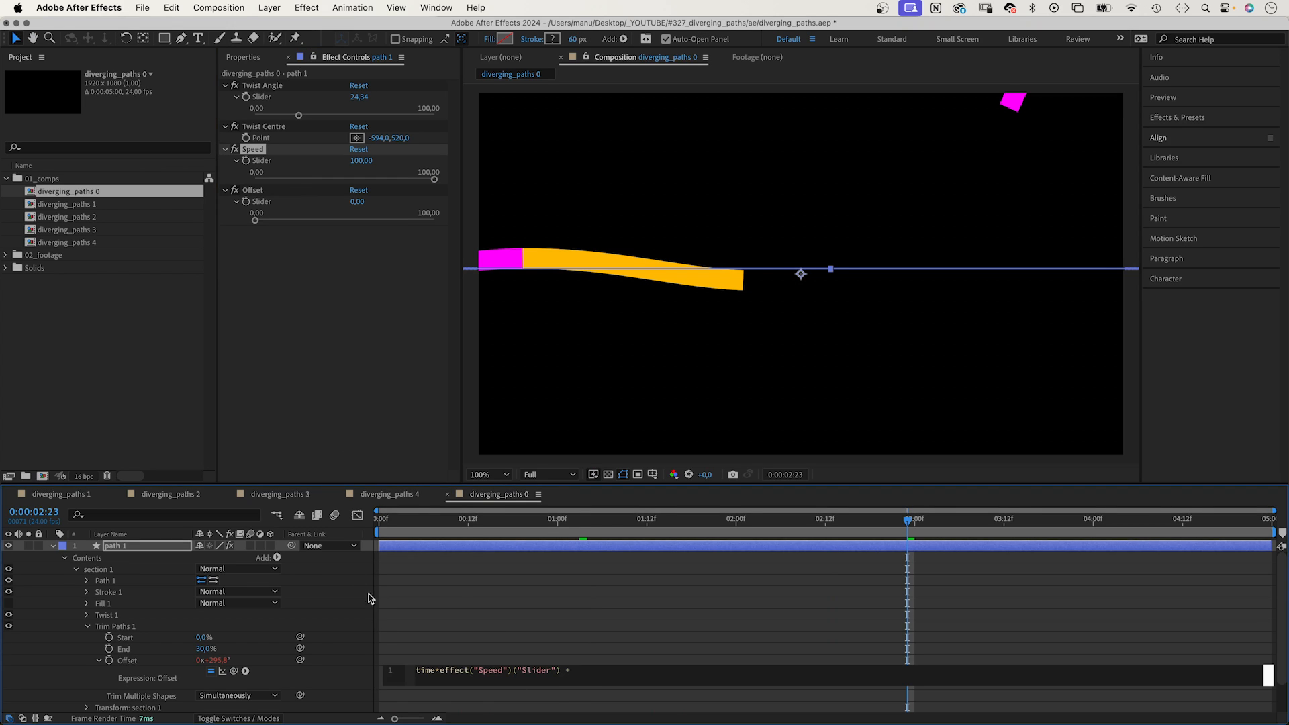
drag(300, 661, 261, 208)
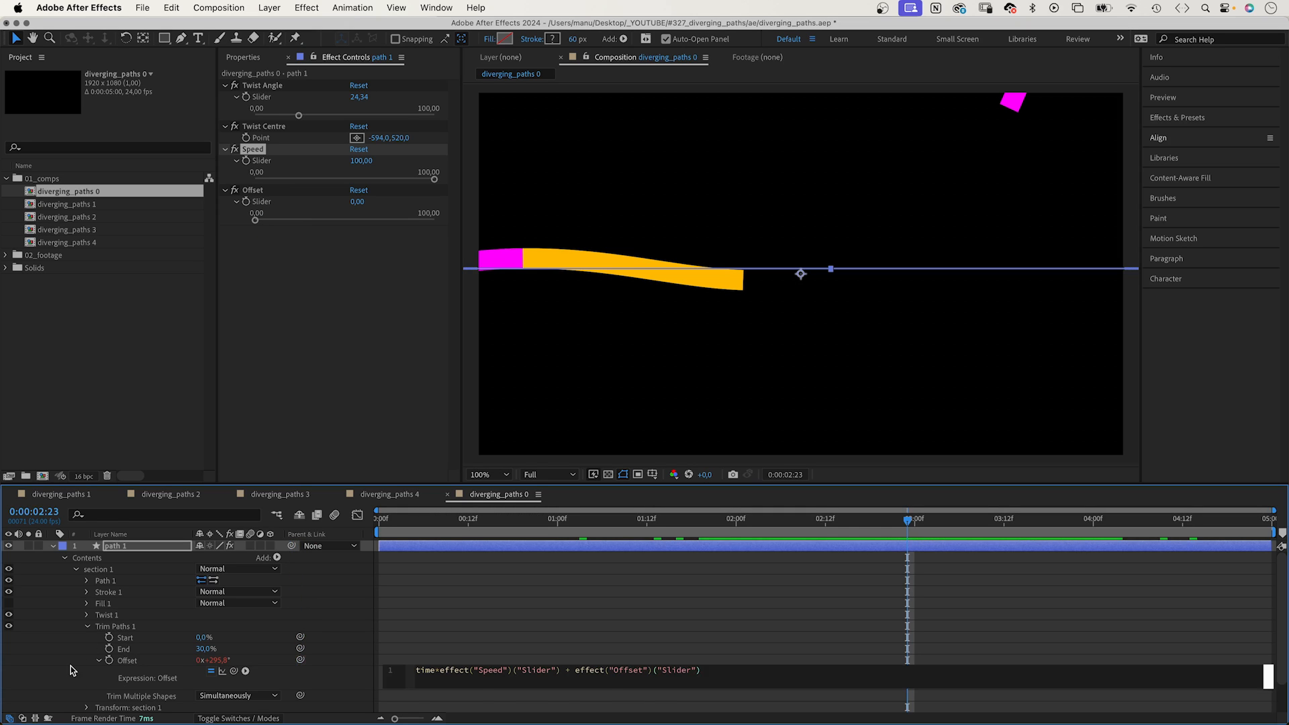
click(70, 666)
mouse_move(255, 220)
mouse_down()
mouse_move(406, 208)
mouse_move(253, 216)
mouse_up()
Set the Twist Angle slider to 0.
click(357, 98)
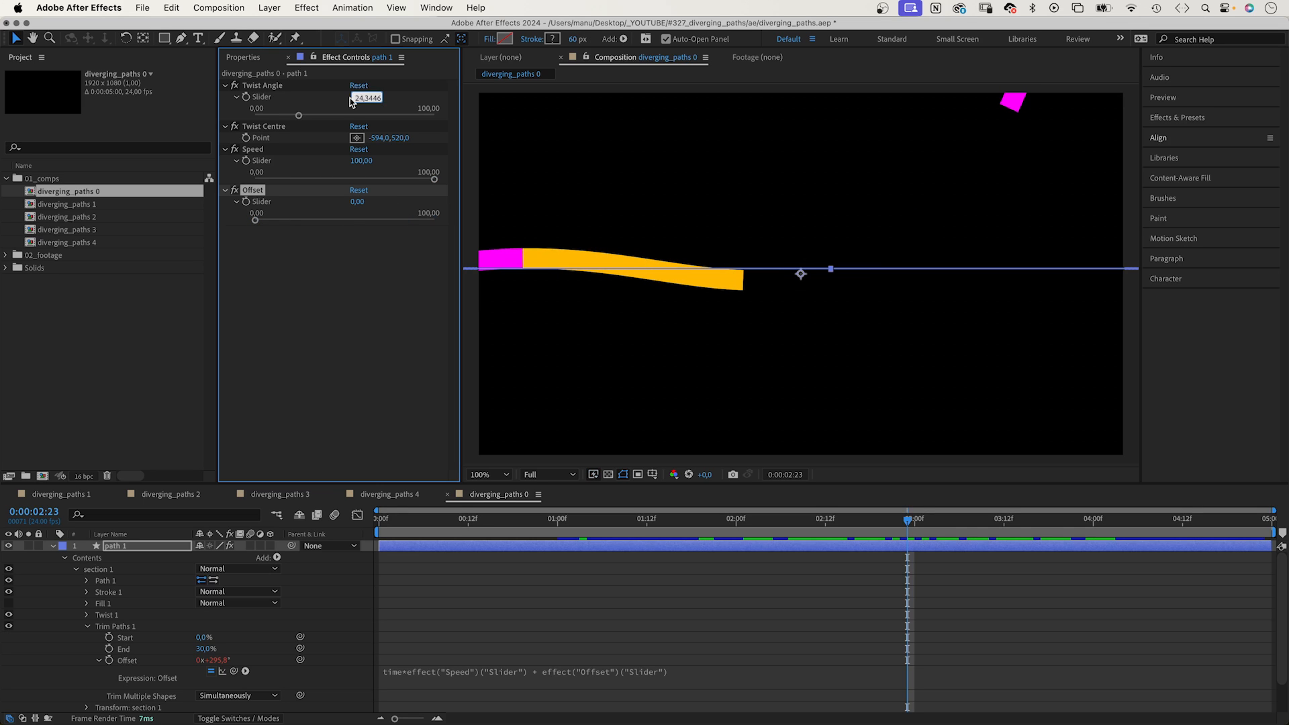
text(0)
key(Return)
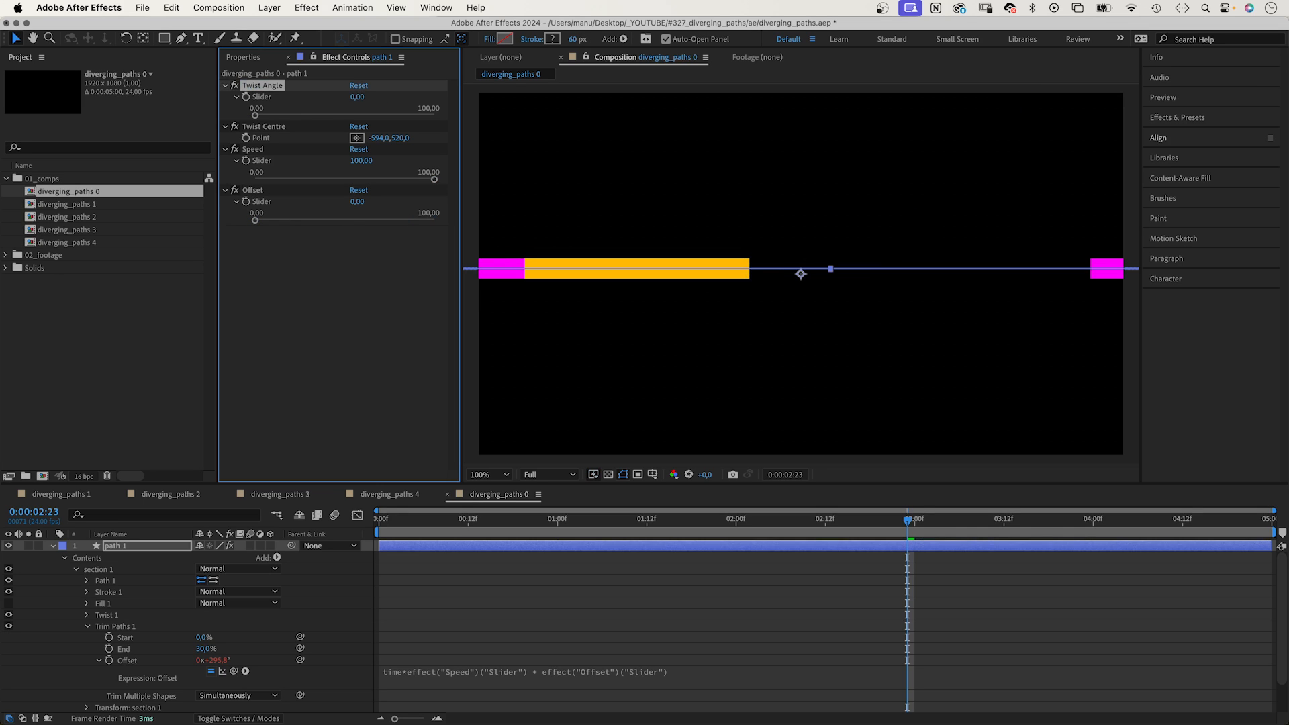
Set the Twist Centre point to -185, 0 and return to the first frame of the composition.
click(400, 139)
text(0)
key(Return)
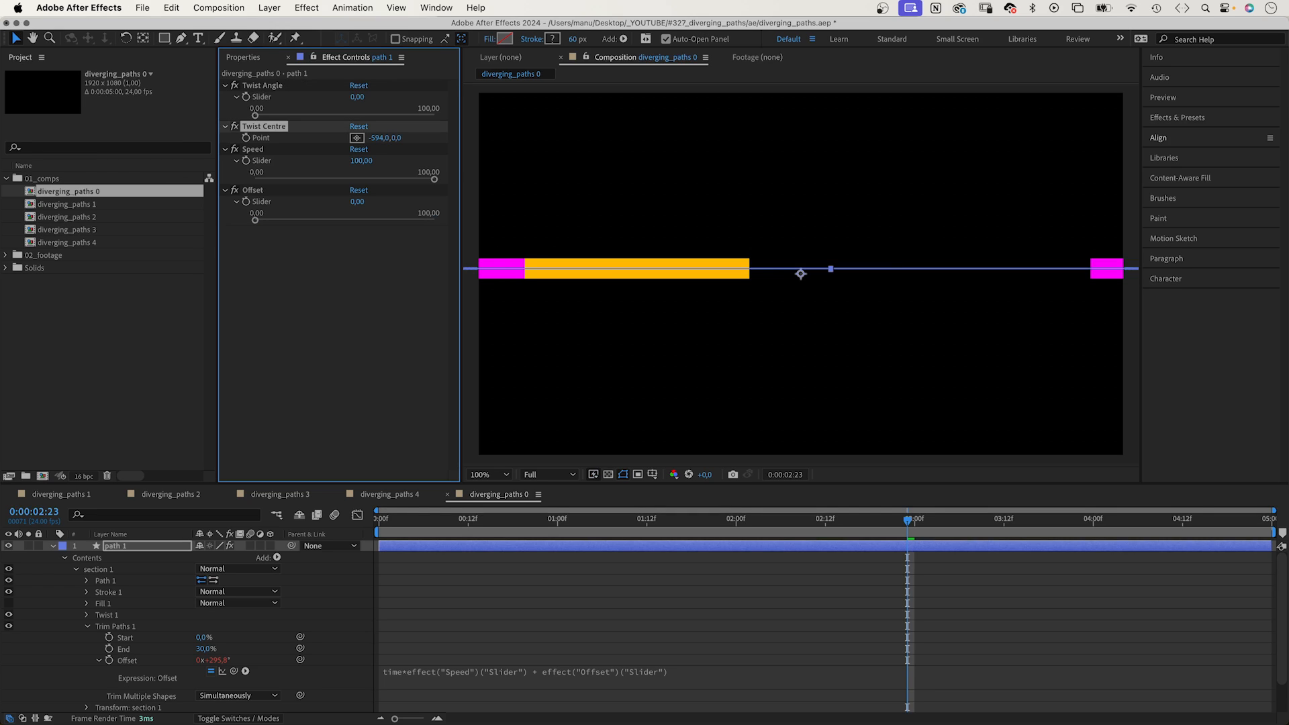
click(380, 138)
key(BackSpace)
text(-185)
key(Return)
click(403, 549)
key(Home)
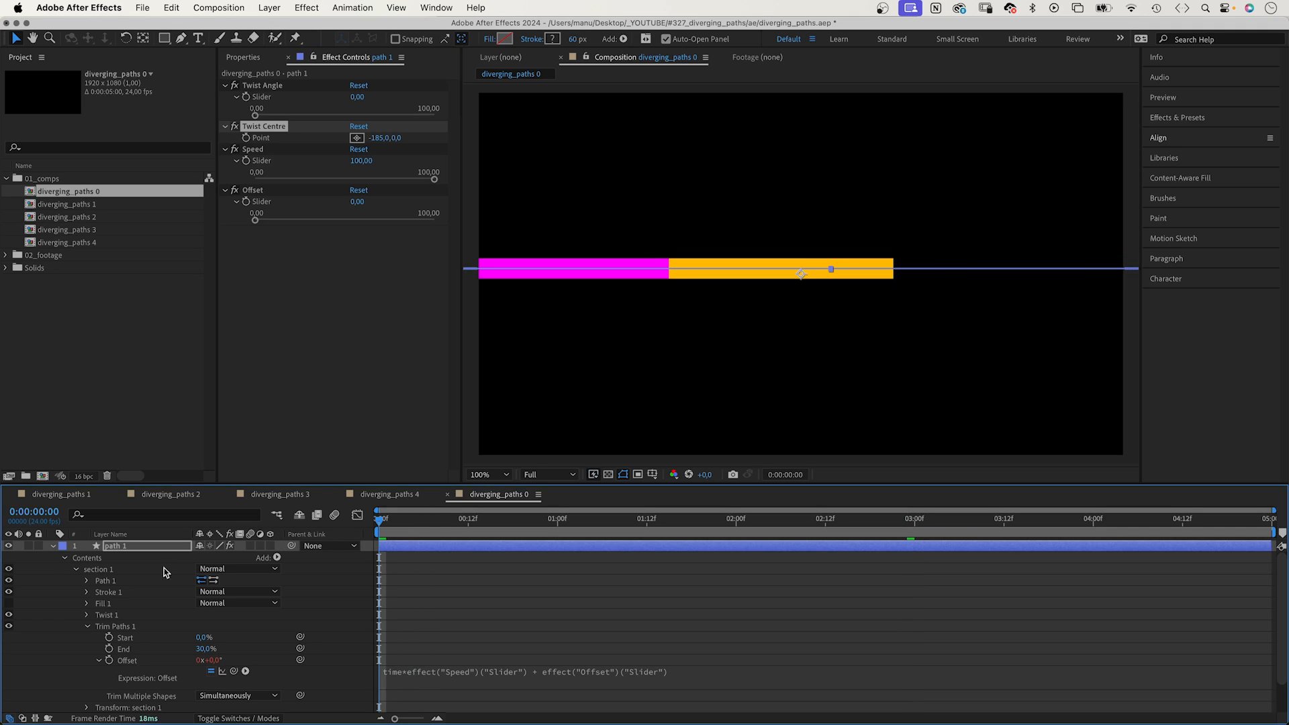
Duplicate section 2 and move the new section 3 below section 2 in the layer's contents.
click(83, 625)
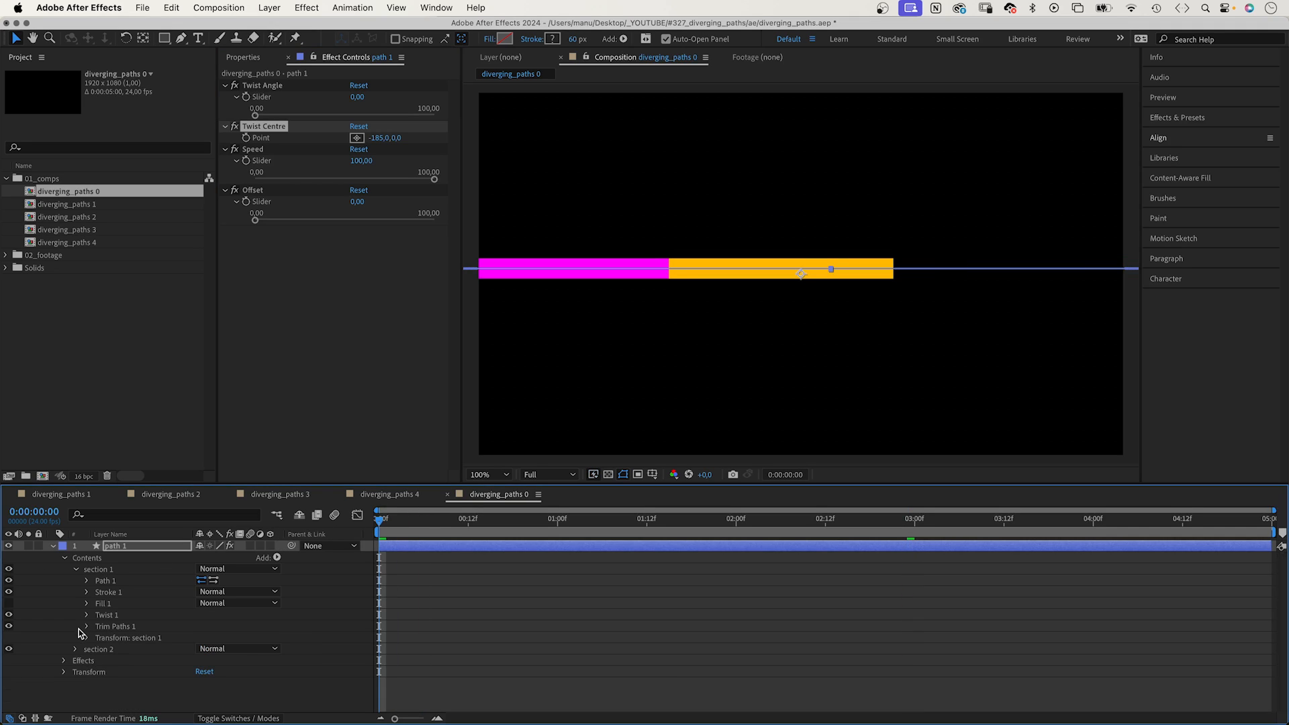
click(76, 569)
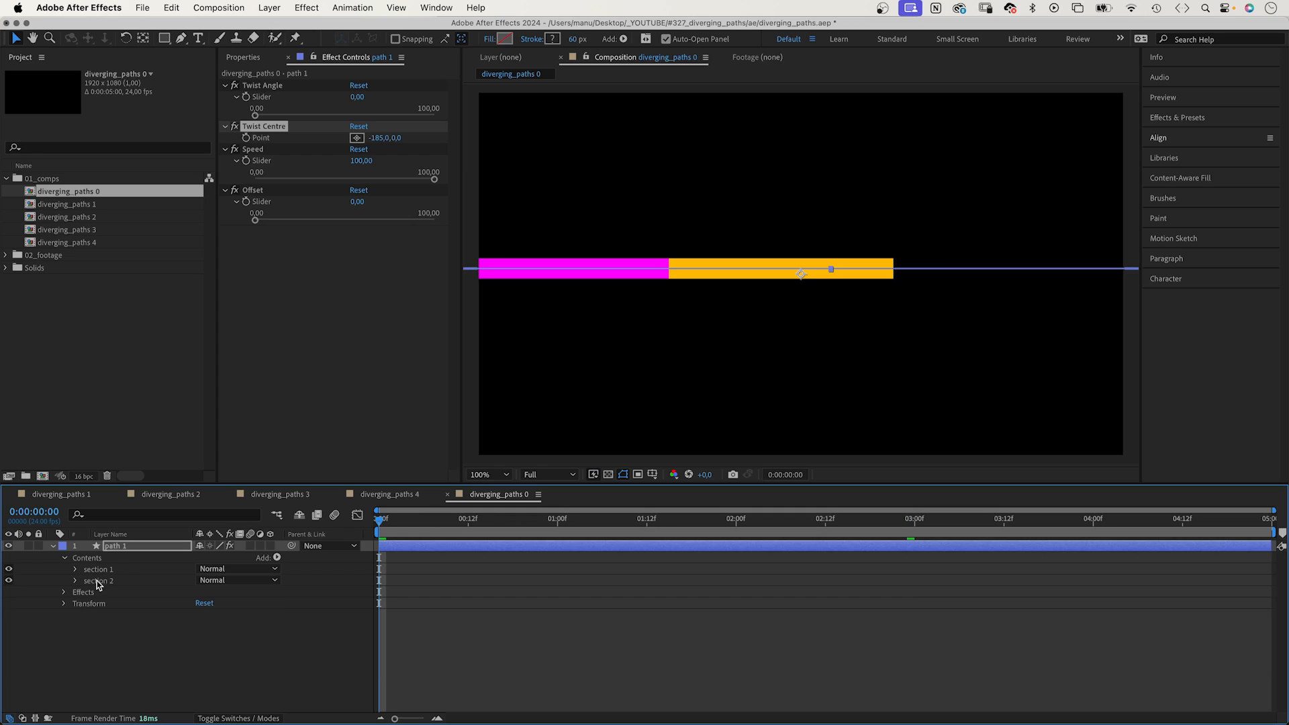
click(98, 582)
key(super+d)
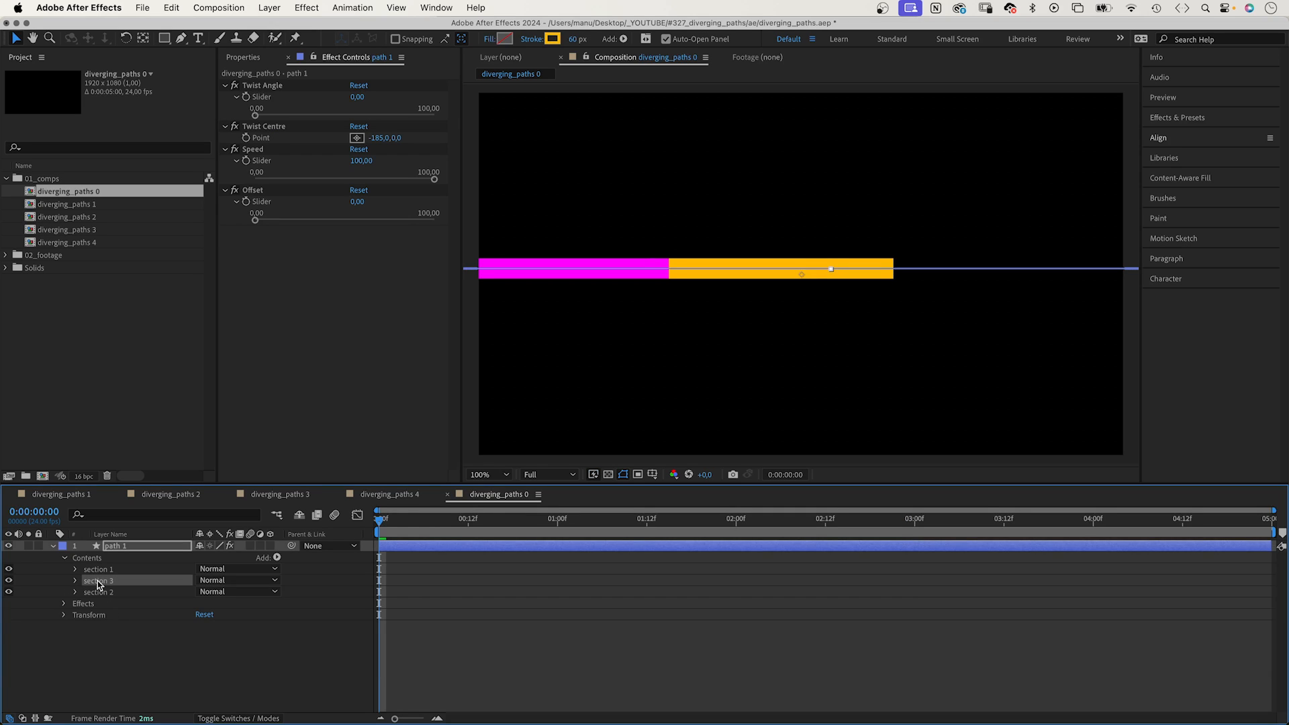
drag(96, 582, 96, 594)
Change section 3's stroke color to cyan.
click(75, 592)
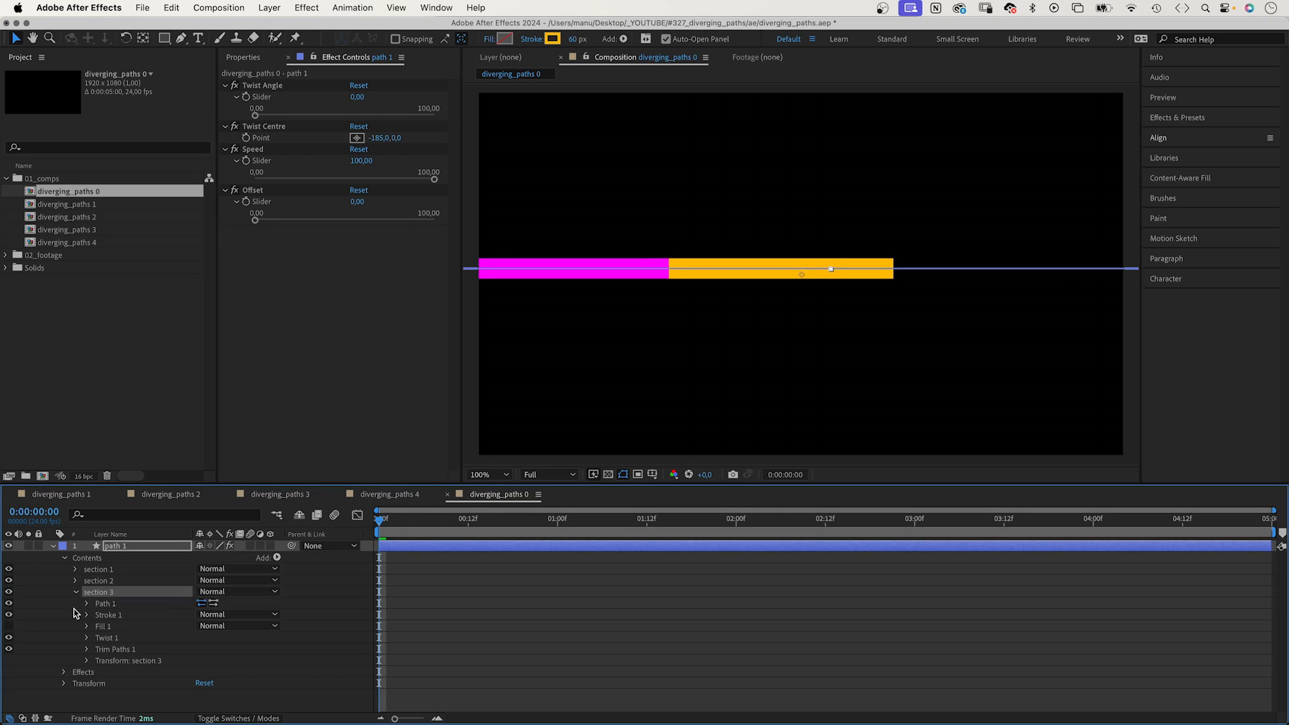
click(87, 615)
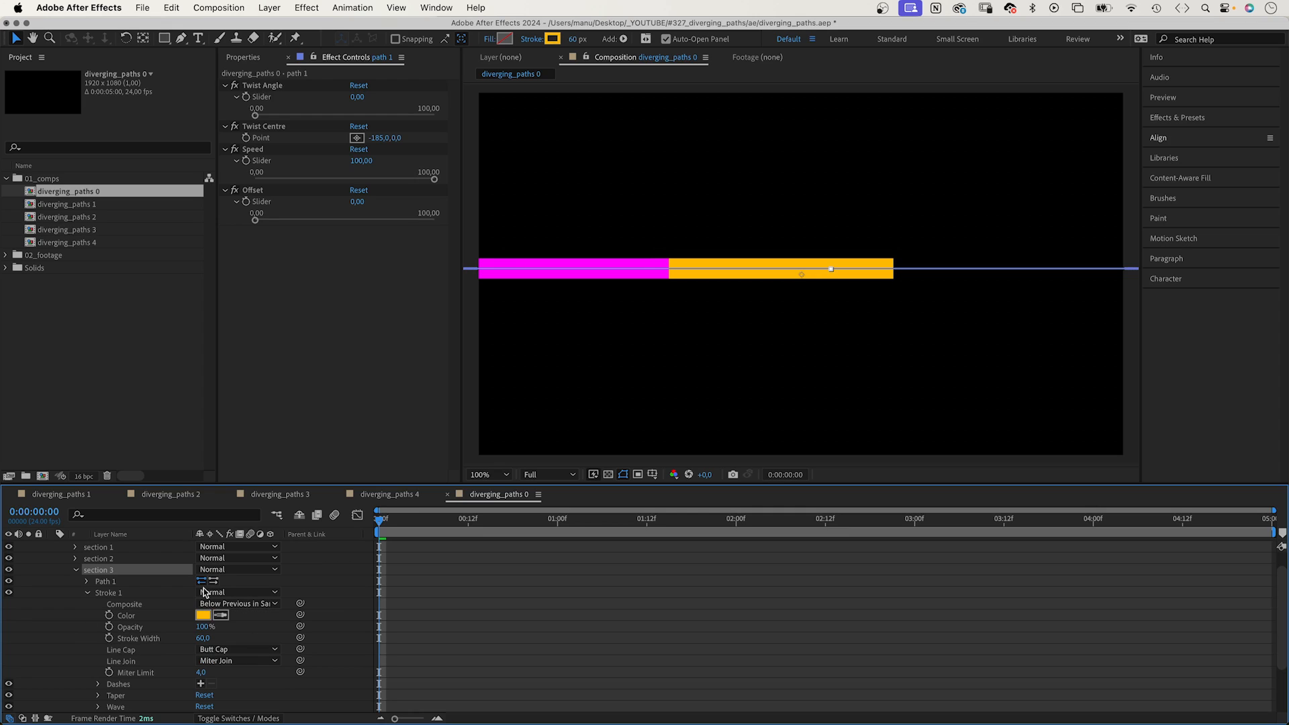
click(202, 614)
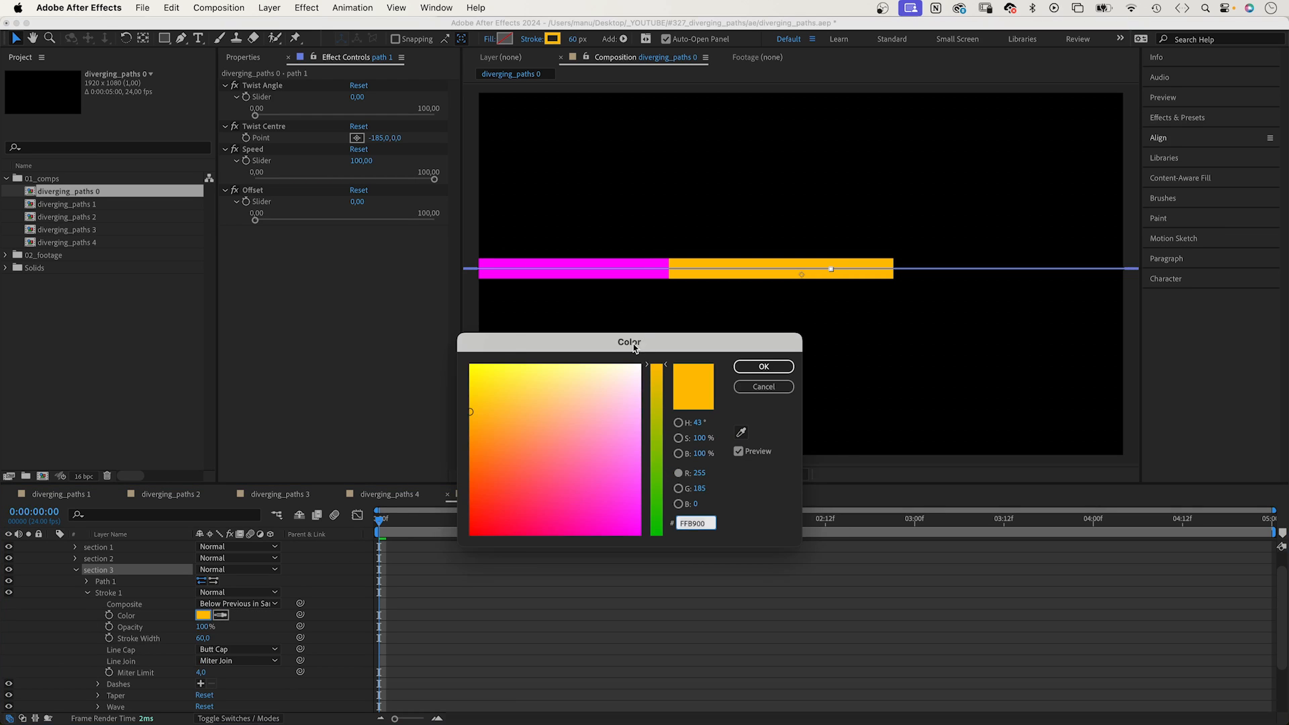
drag(639, 347, 673, 265)
drag(687, 364, 687, 488)
drag(648, 334, 689, 265)
click(799, 283)
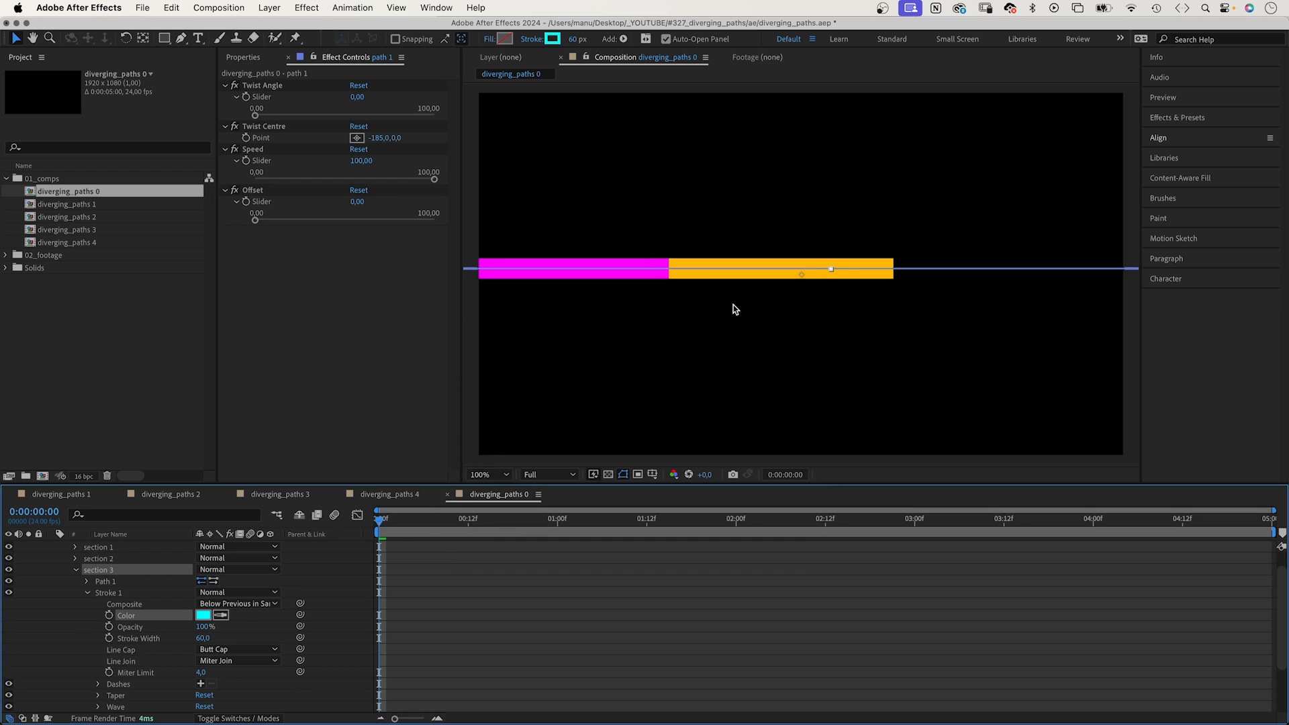
click(86, 592)
Change section 3's Trim Paths Offset expression so it adds 180 to section 1's offset.
click(87, 649)
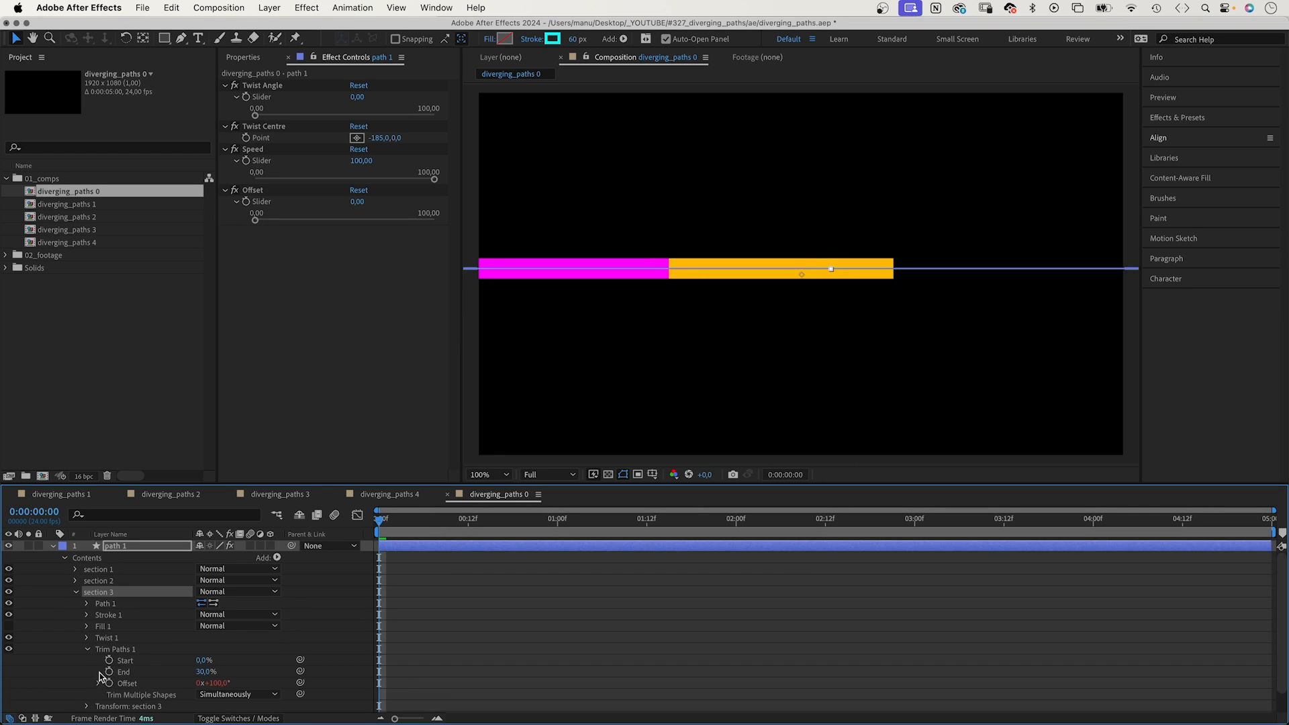
click(99, 683)
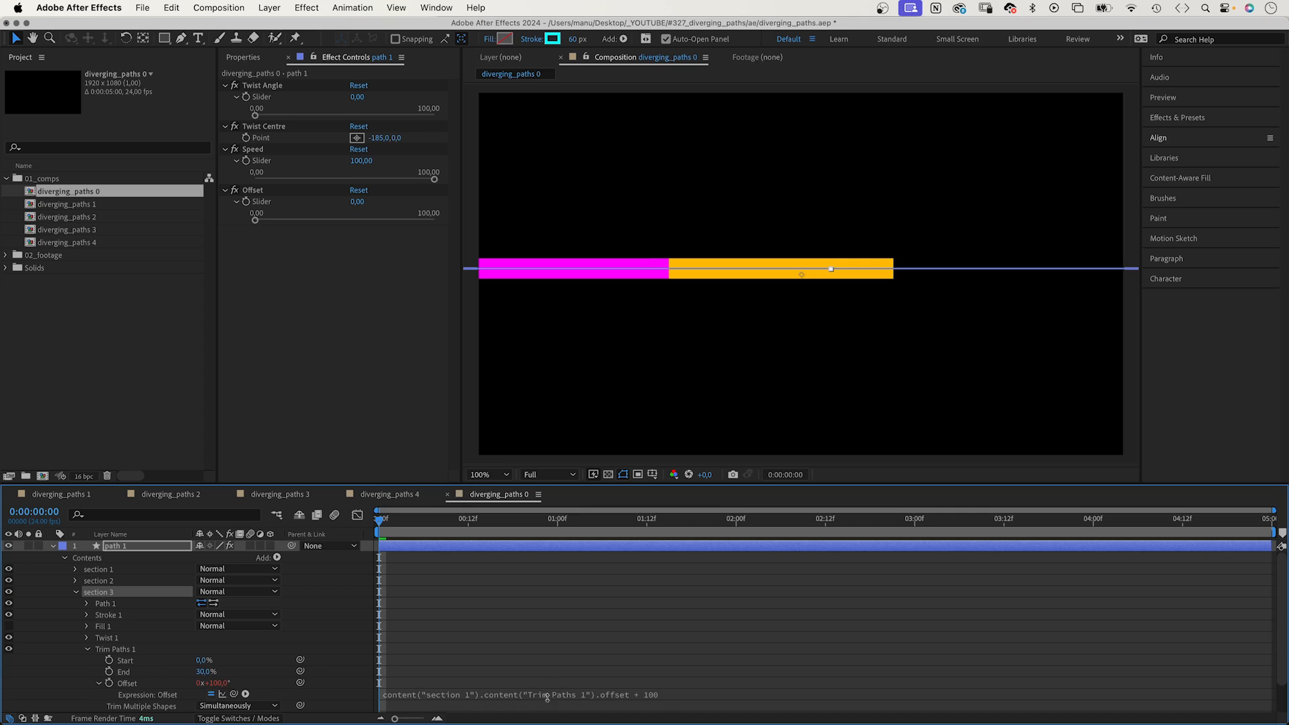
click(671, 695)
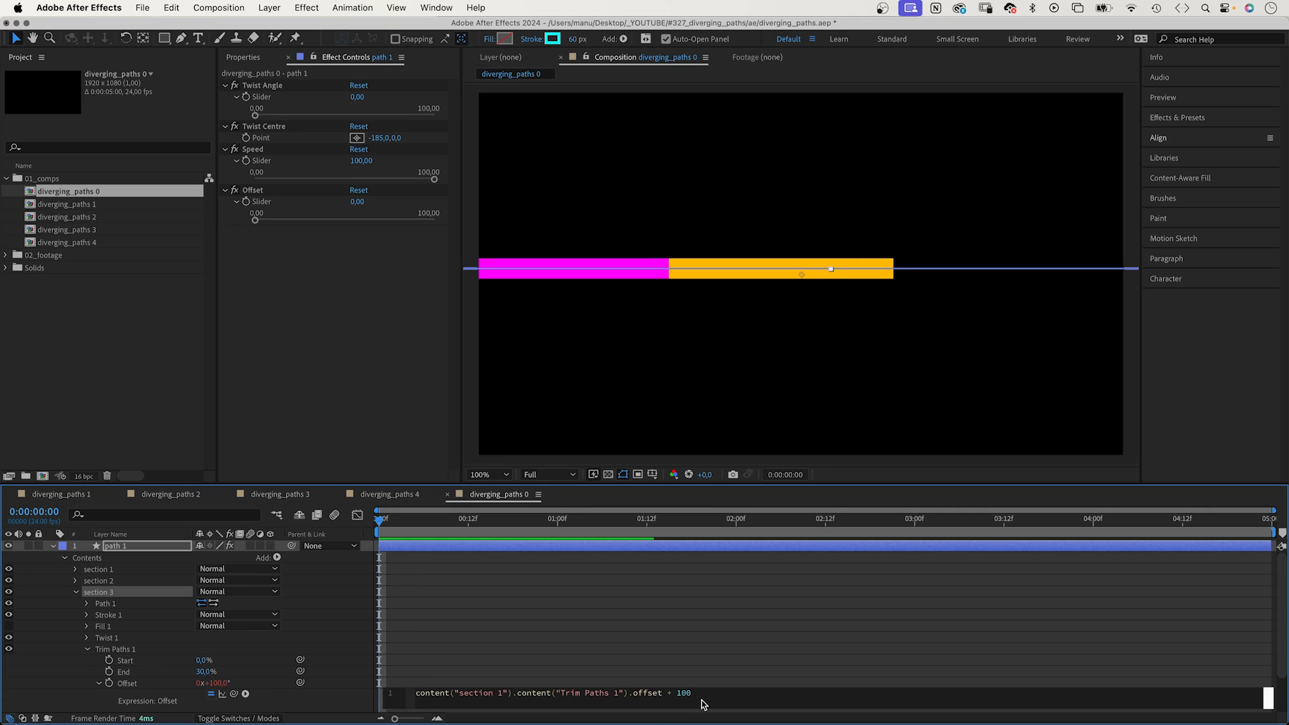
key(BackSpace)
key(BackSpace)
text(80)
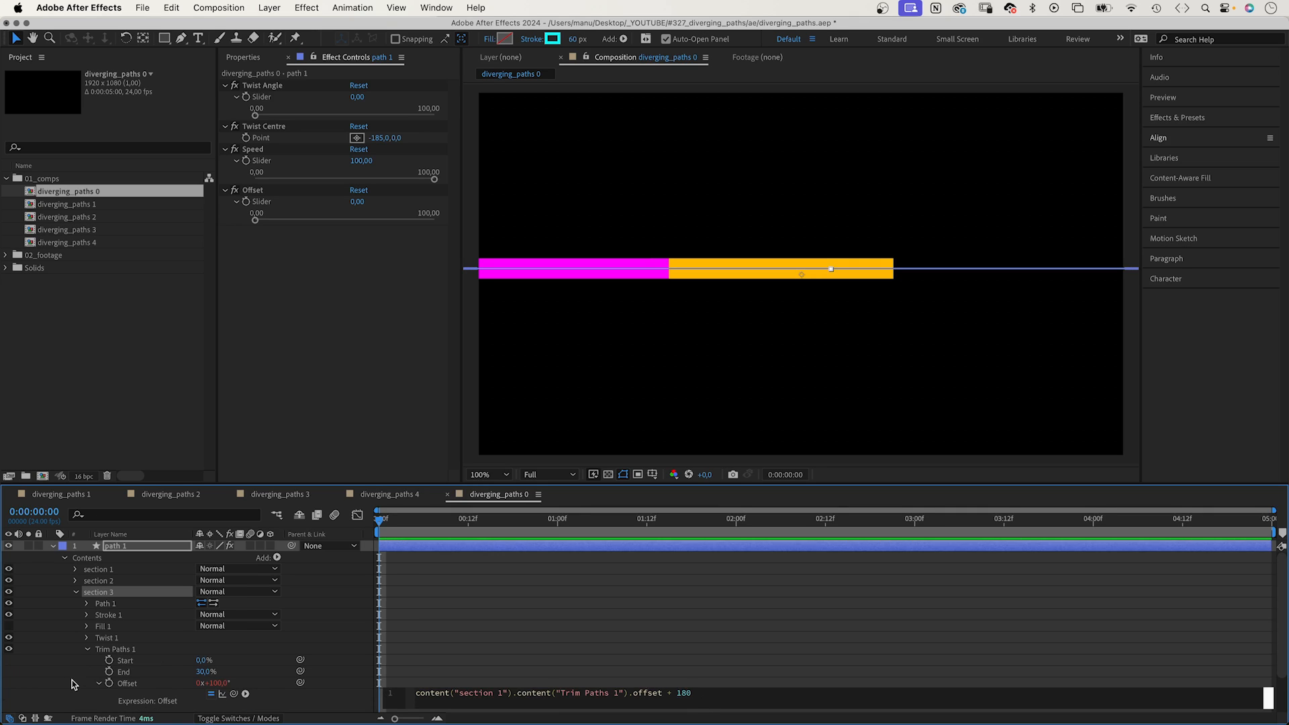
click(74, 678)
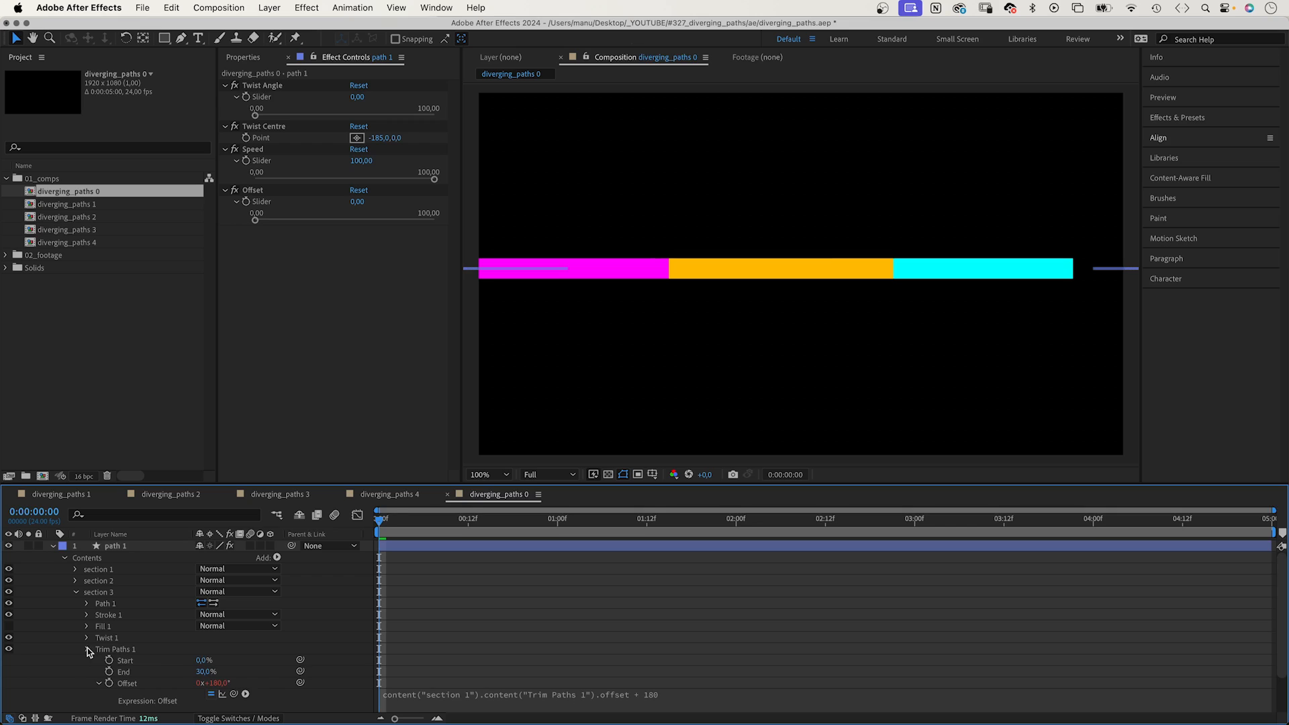
click(76, 591)
Duplicate section 3 and place the new section 4 below it in the layer's contents.
click(101, 592)
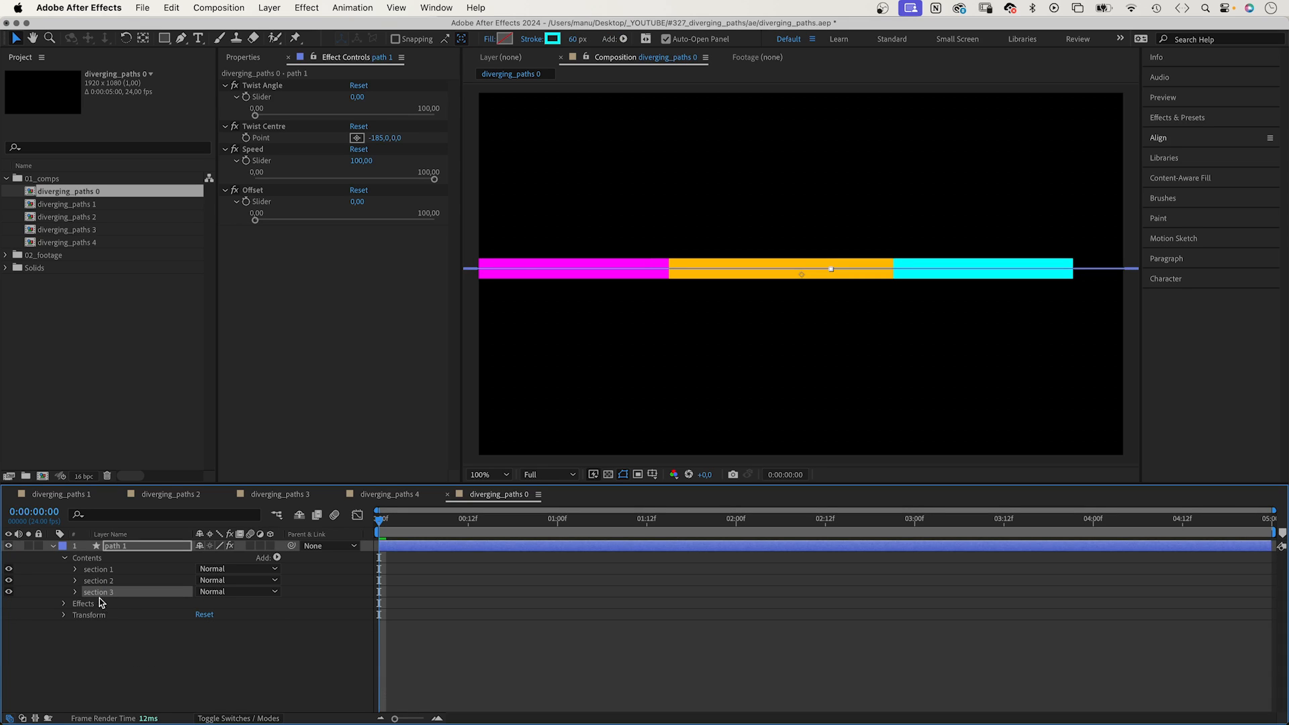
key(super+d)
drag(97, 608, 95, 609)
Change section 4's stroke color to blue.
click(75, 603)
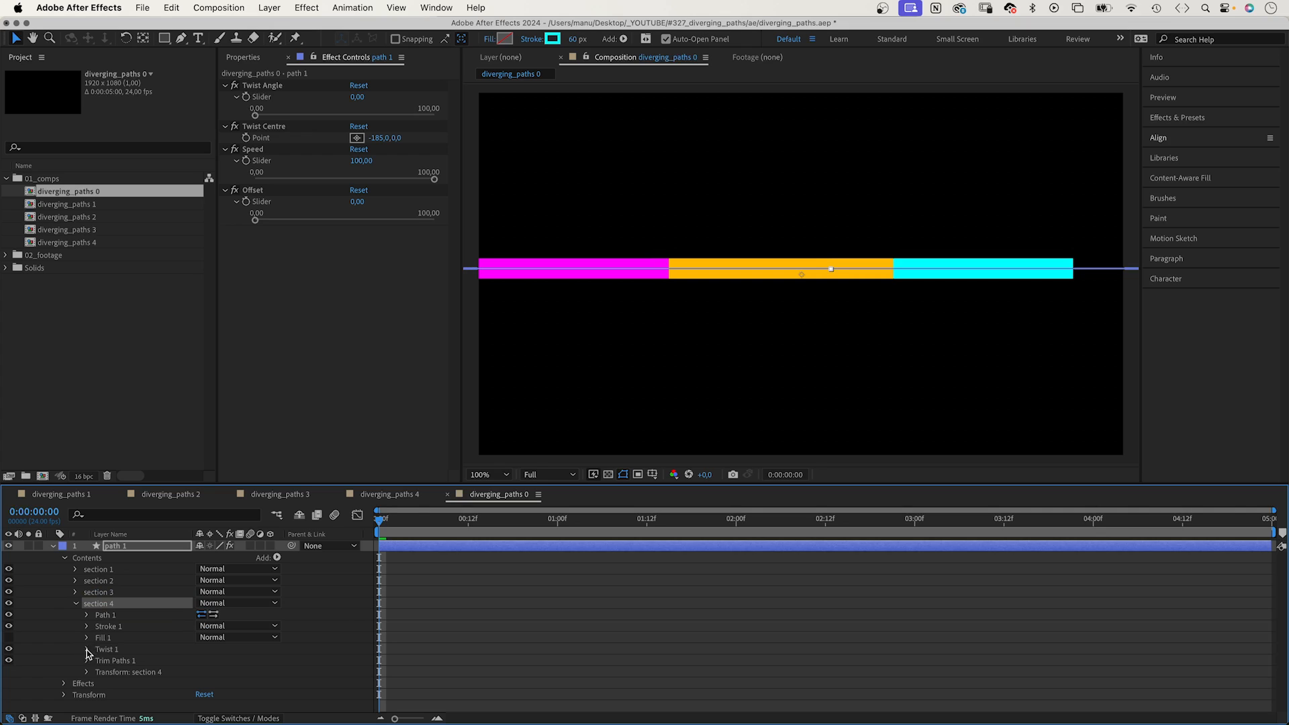
click(86, 626)
scroll(84, 635, down, 2)
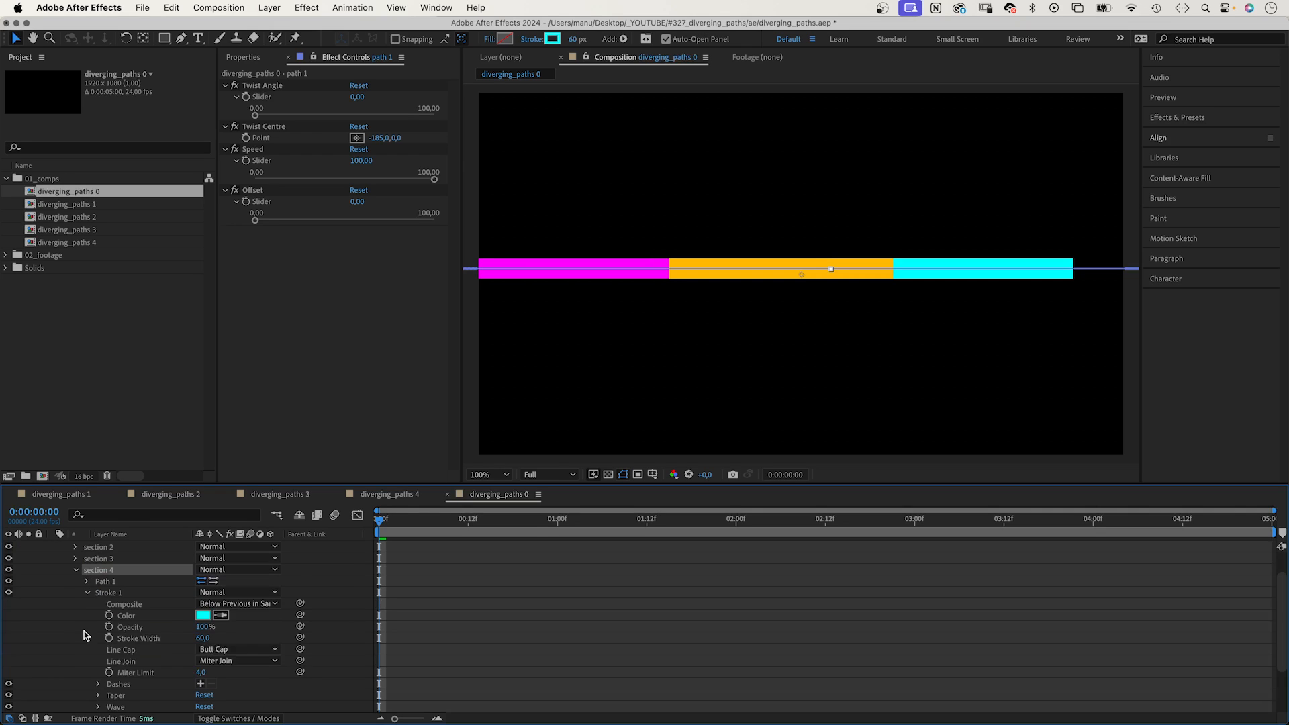
click(200, 614)
drag(647, 400, 674, 431)
click(799, 285)
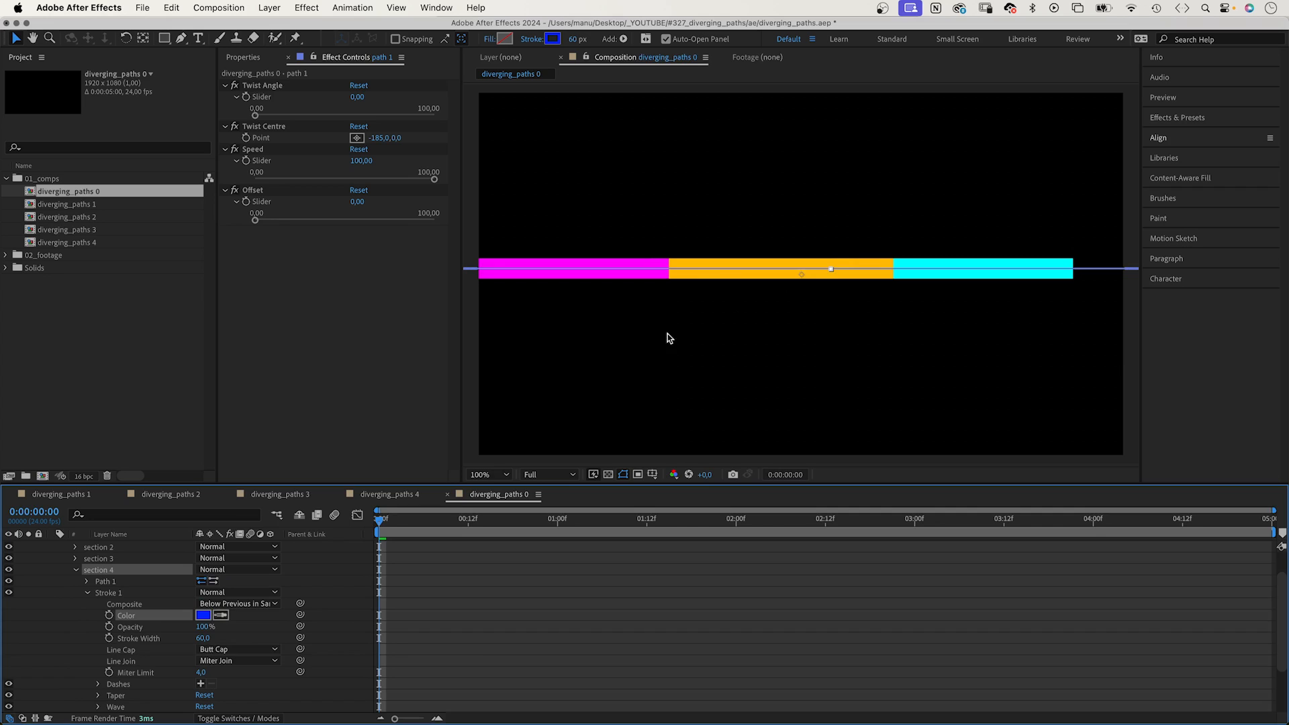
click(85, 593)
Change section 4's Trim Paths Offset expression so it adds 250 to section 1's offset.
click(86, 664)
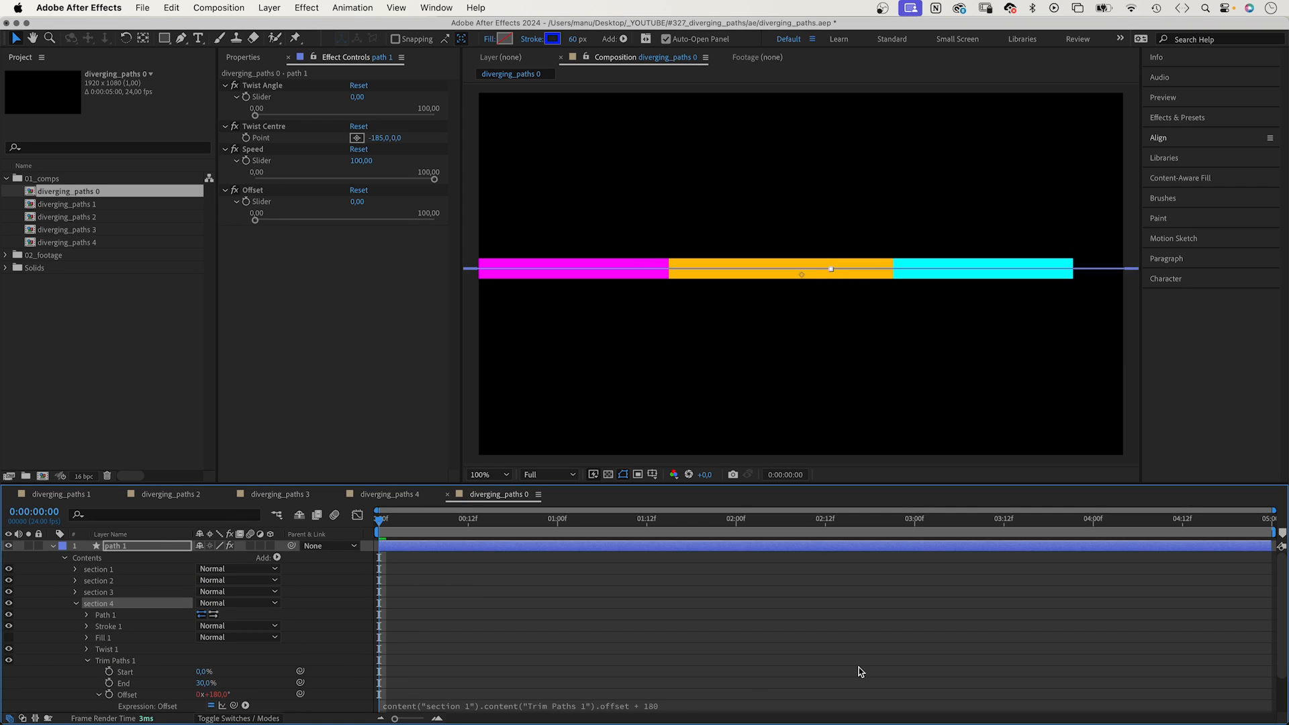
drag(1281, 636, 1257, 673)
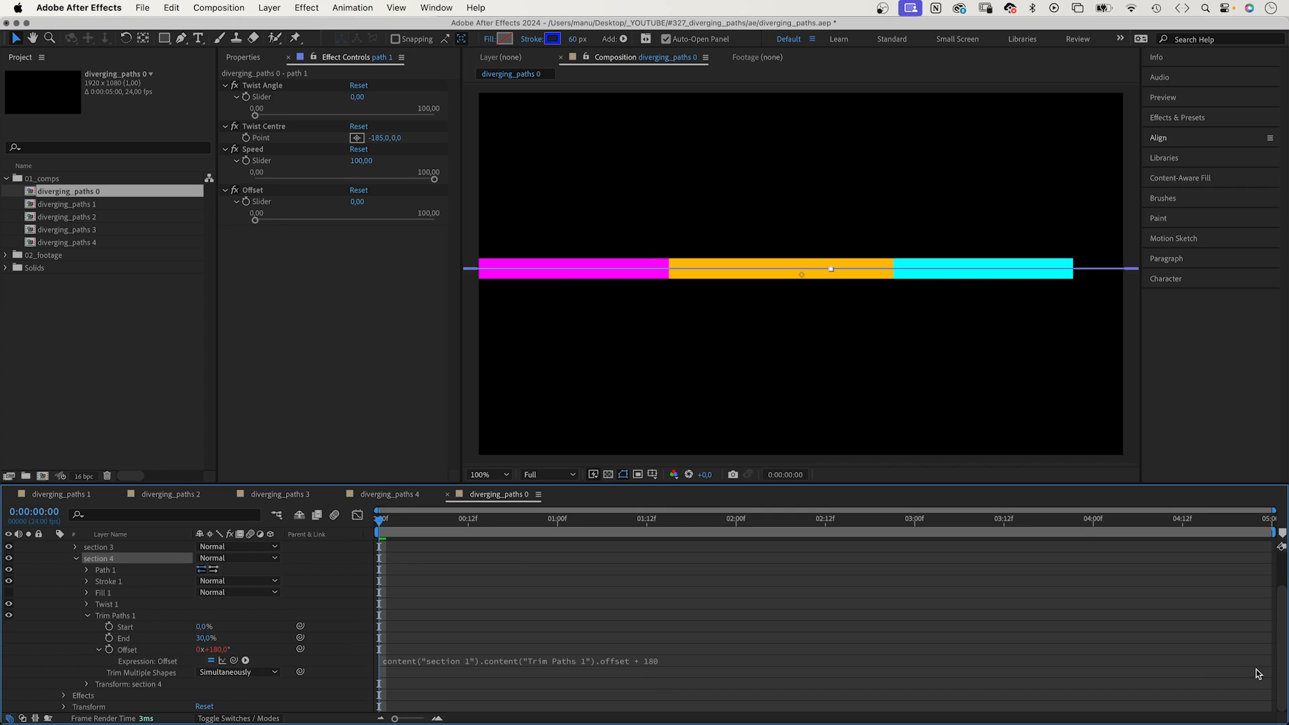
click(654, 669)
double_click(679, 659)
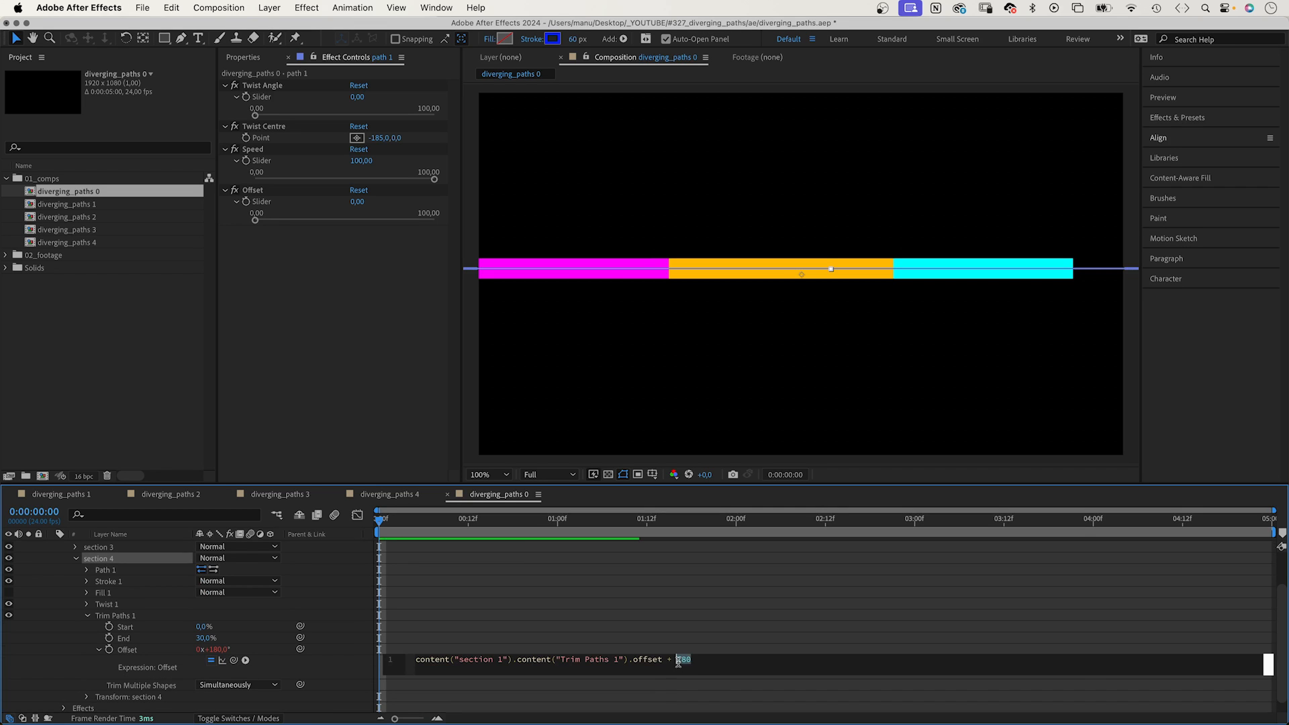
text(250)
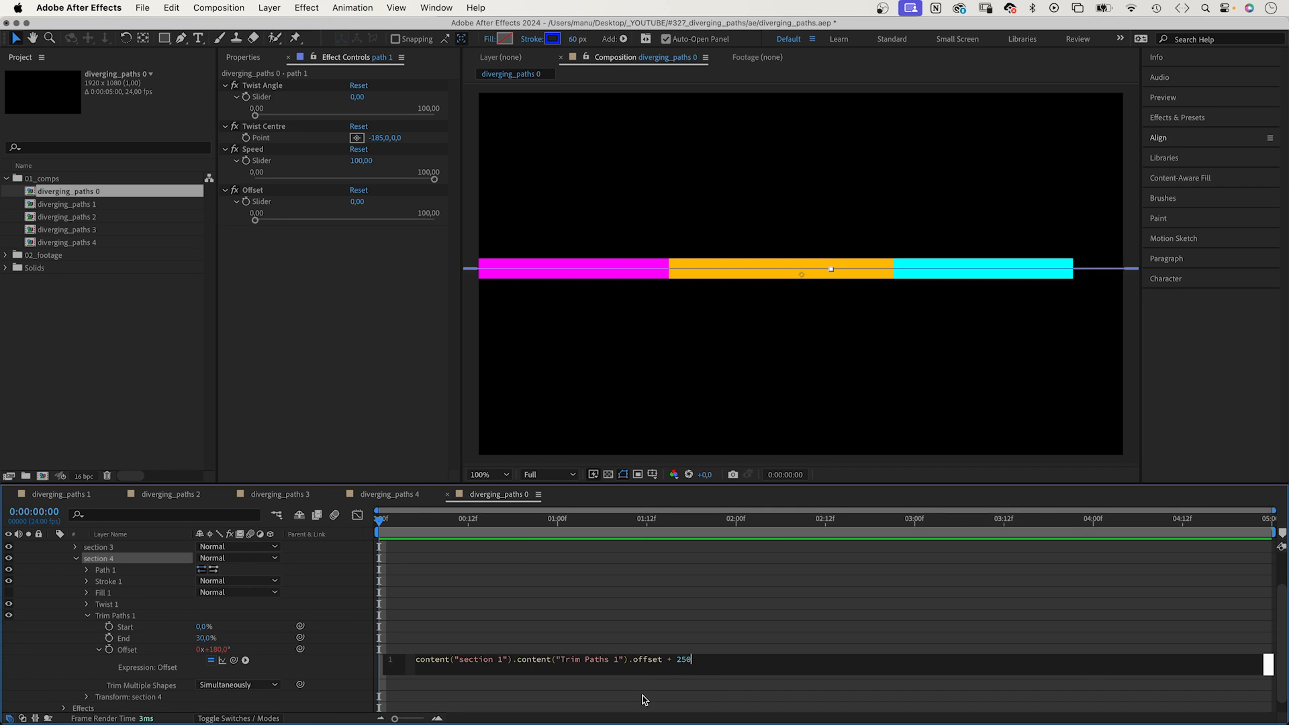
click(66, 593)
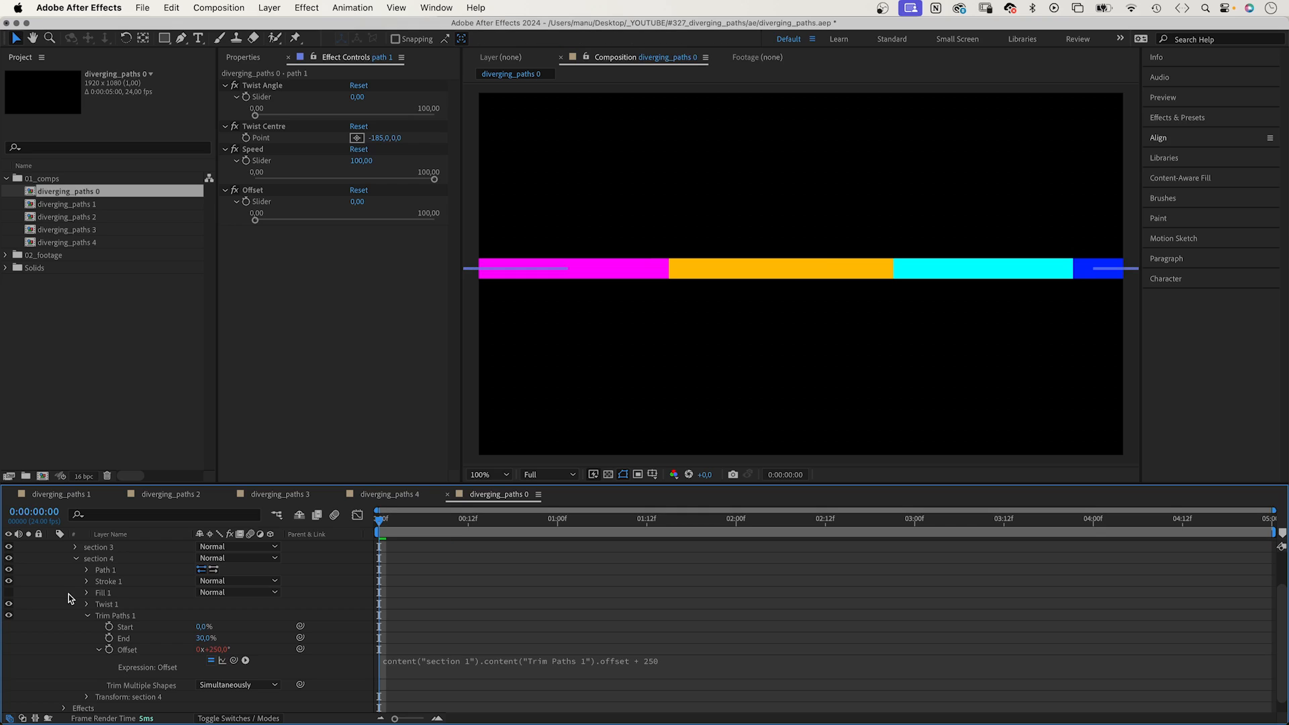
click(75, 558)
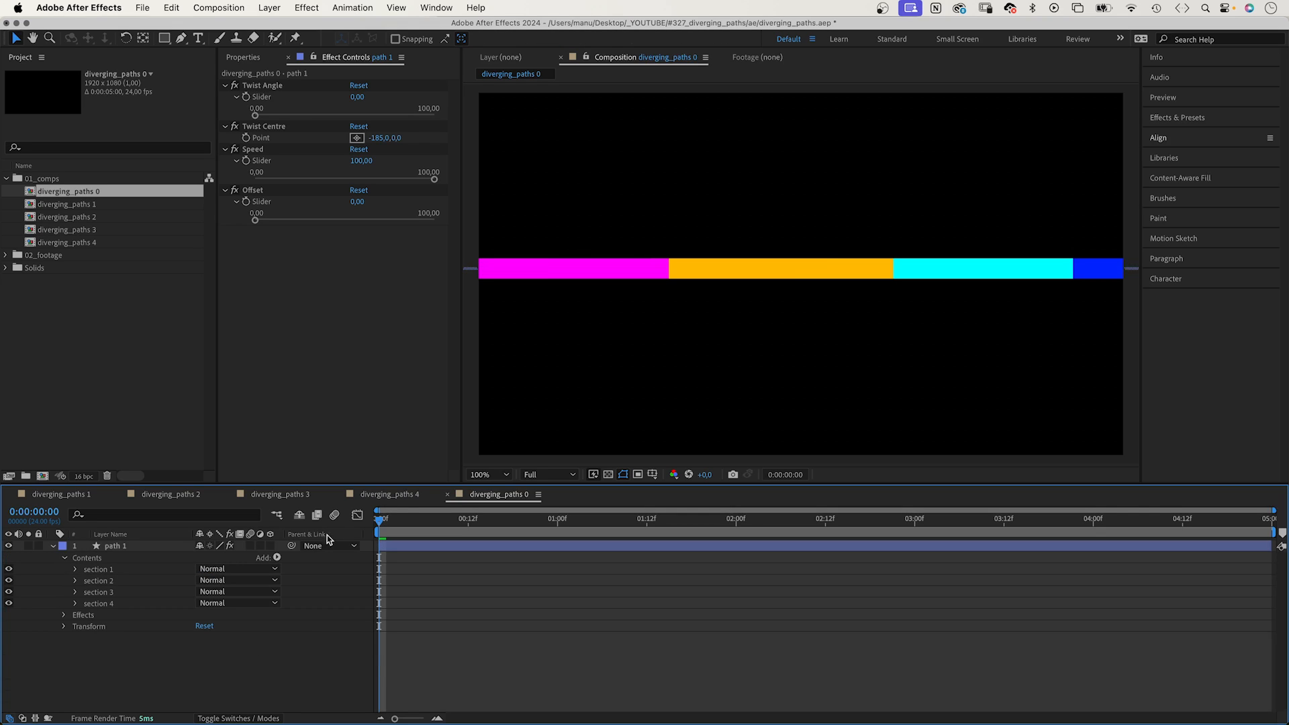
Preview the linked sections and close the gap after section 4 by setting its Trim Paths End to 34%.
key(space)
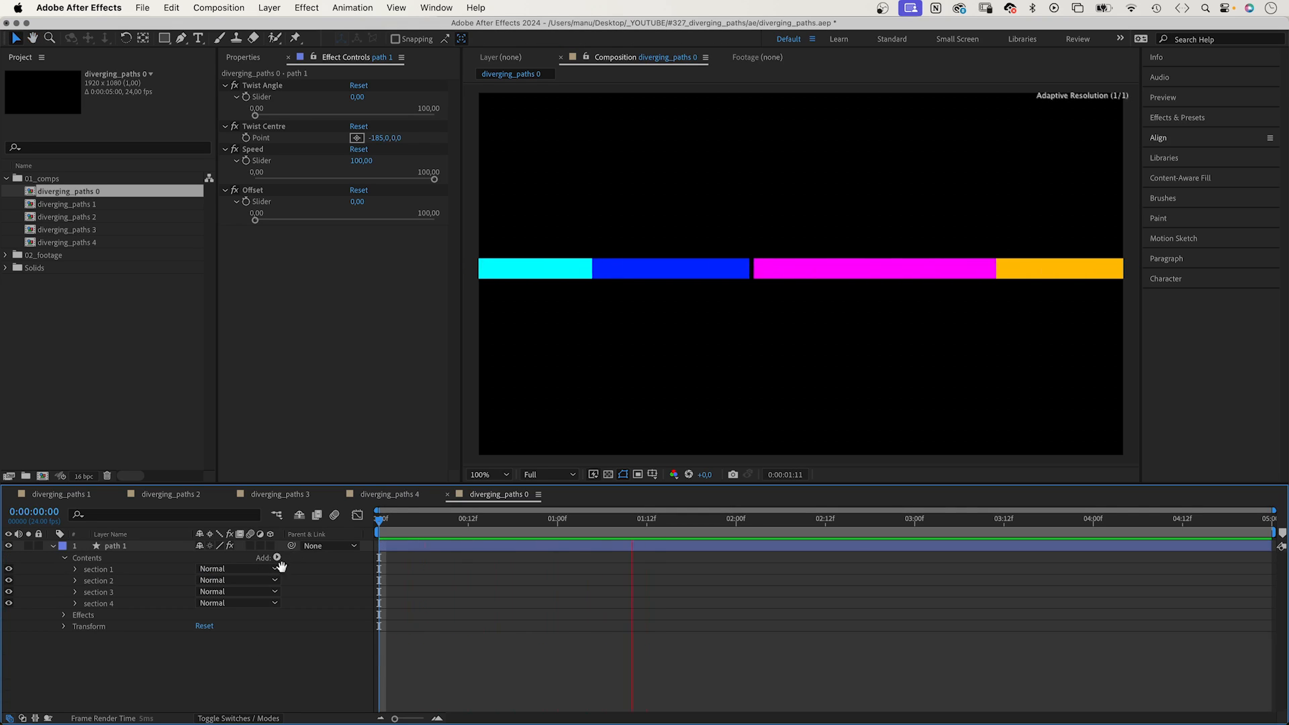
key(space)
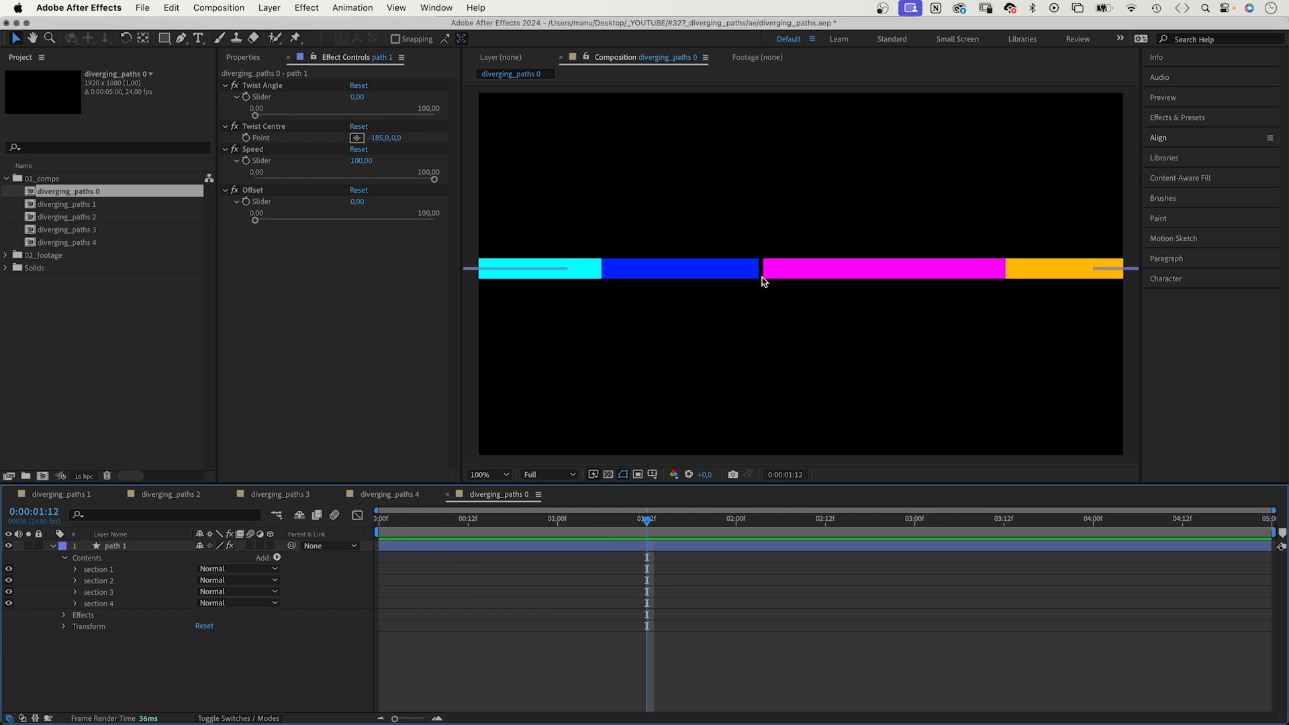
click(75, 603)
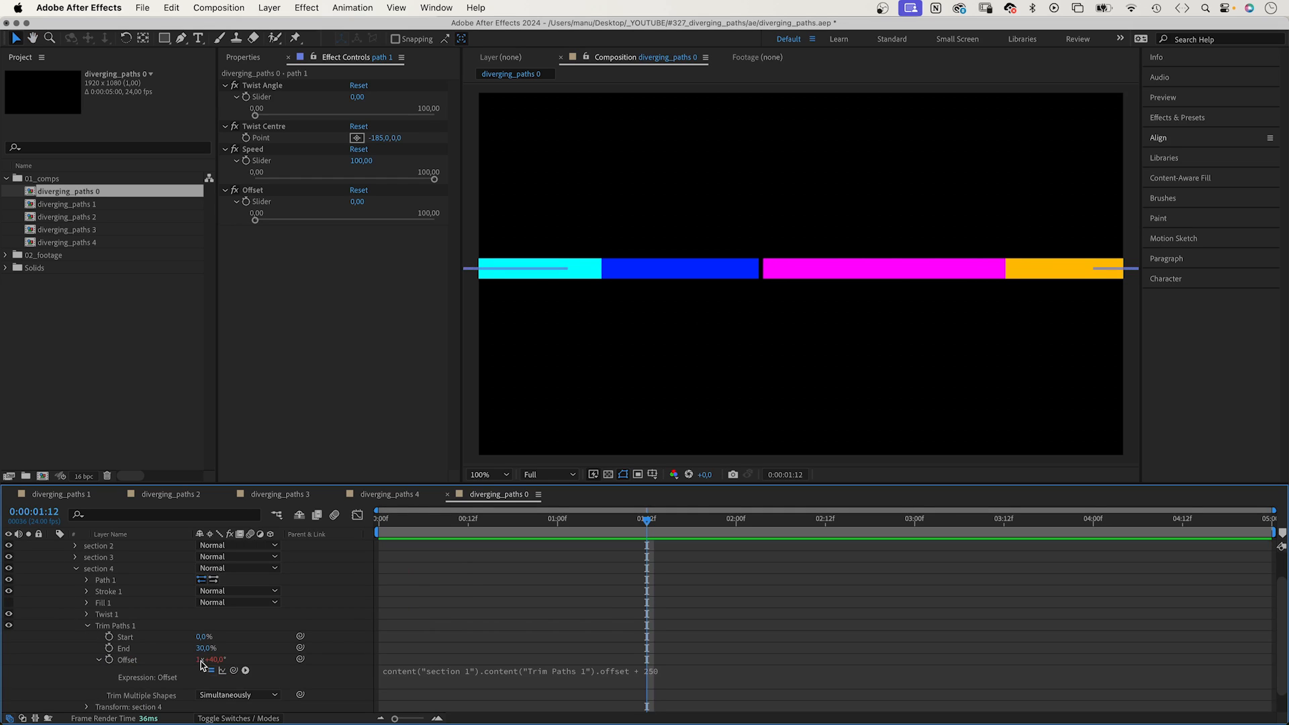
drag(203, 648, 203, 677)
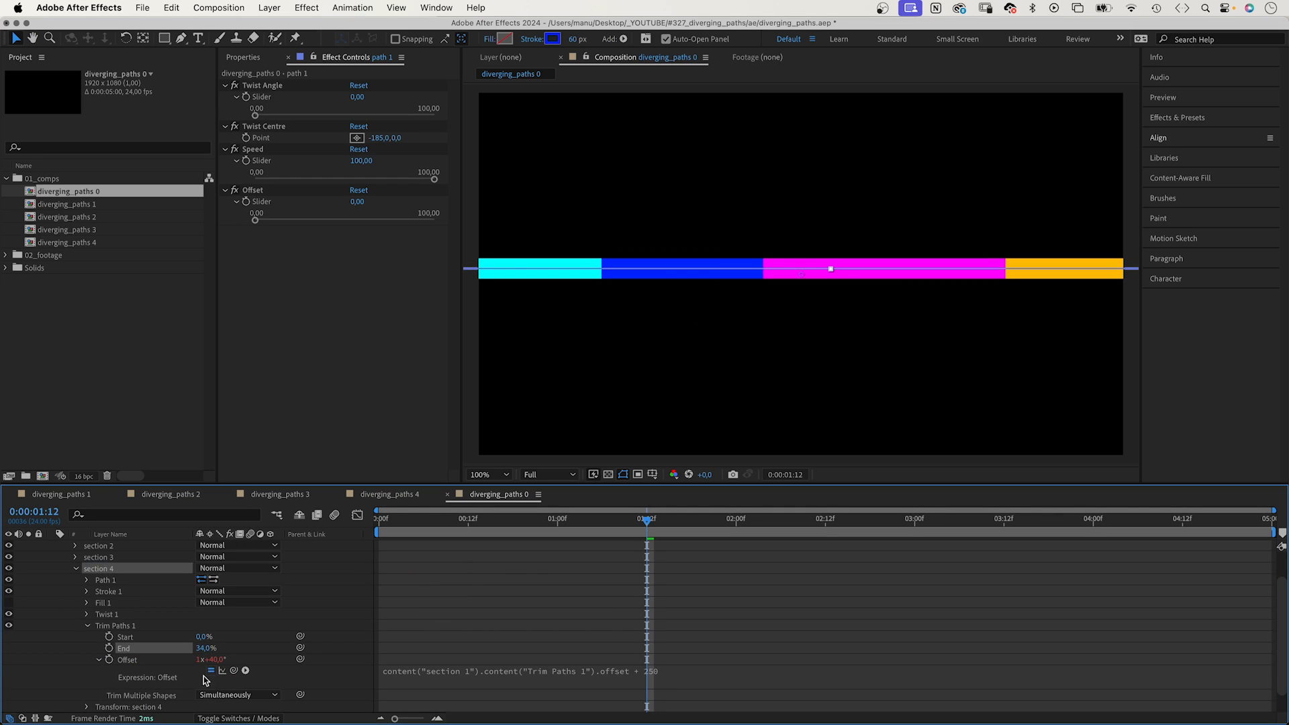
click(87, 626)
click(76, 603)
Return to the first frame, deselect the layer and play back the line animation to check for gaps.
drag(442, 524, 330, 544)
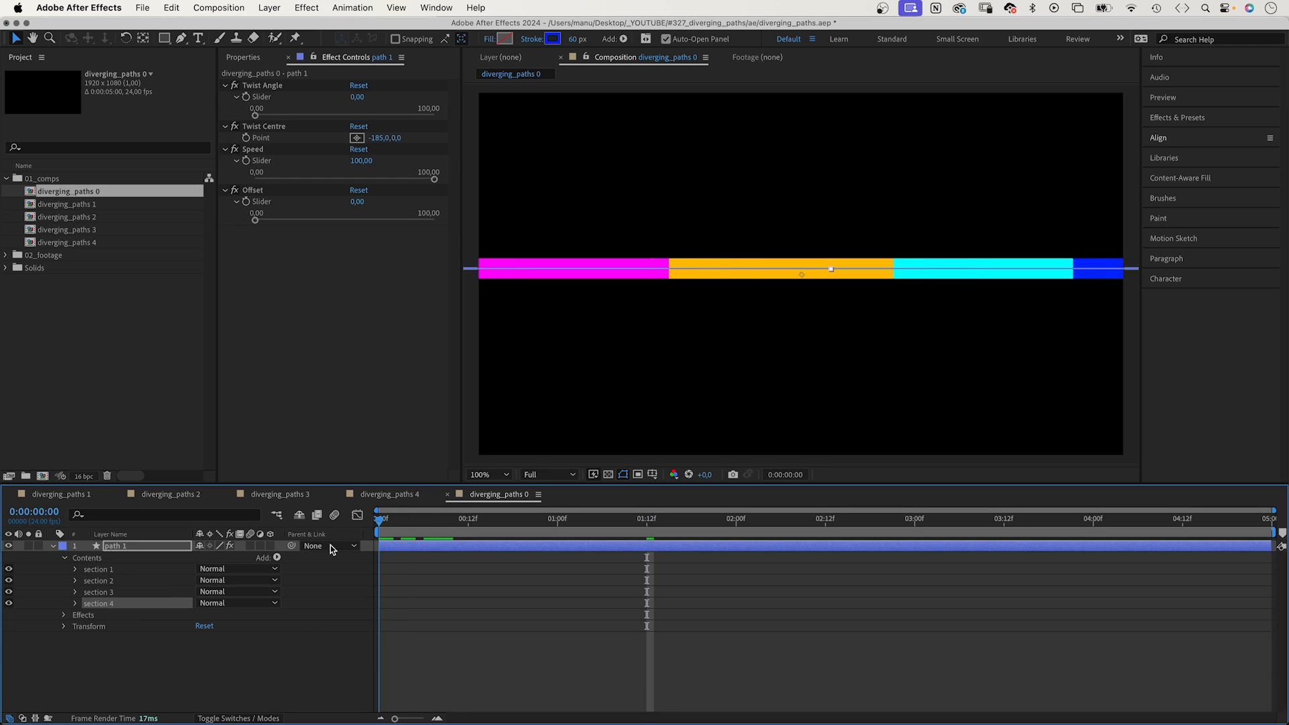
click(161, 669)
key(space)
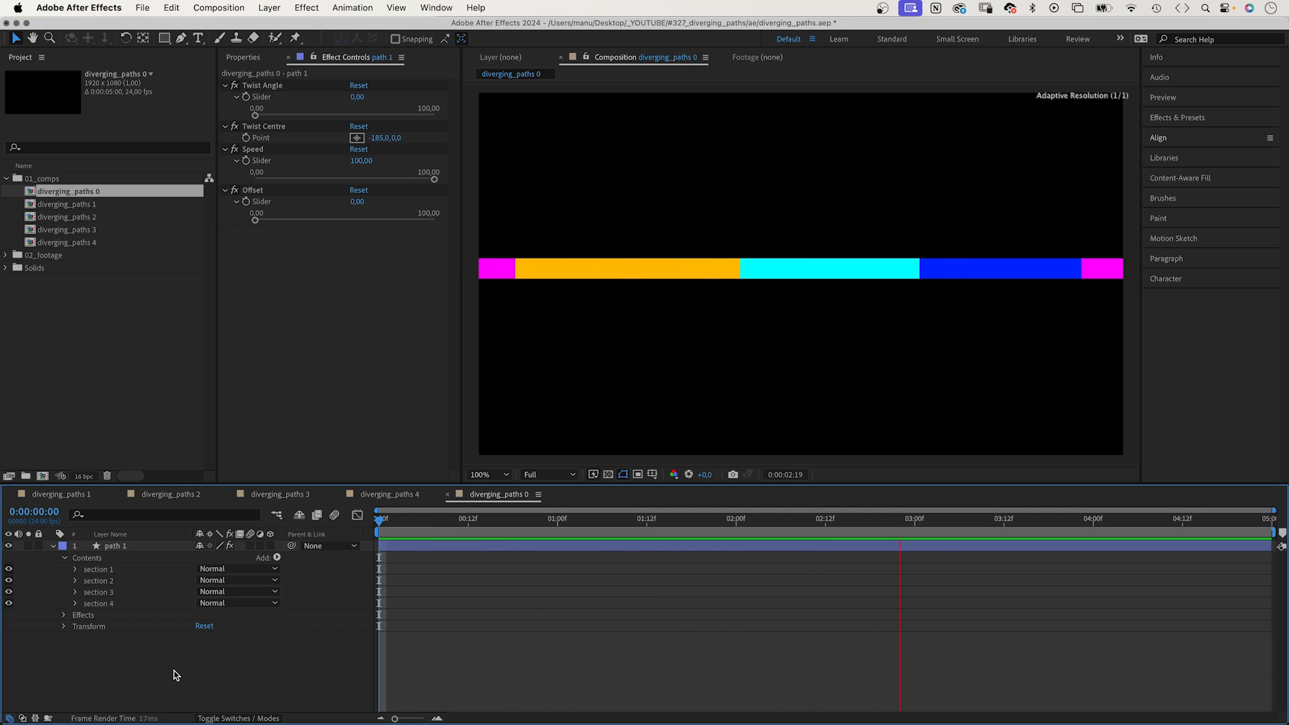
key(space)
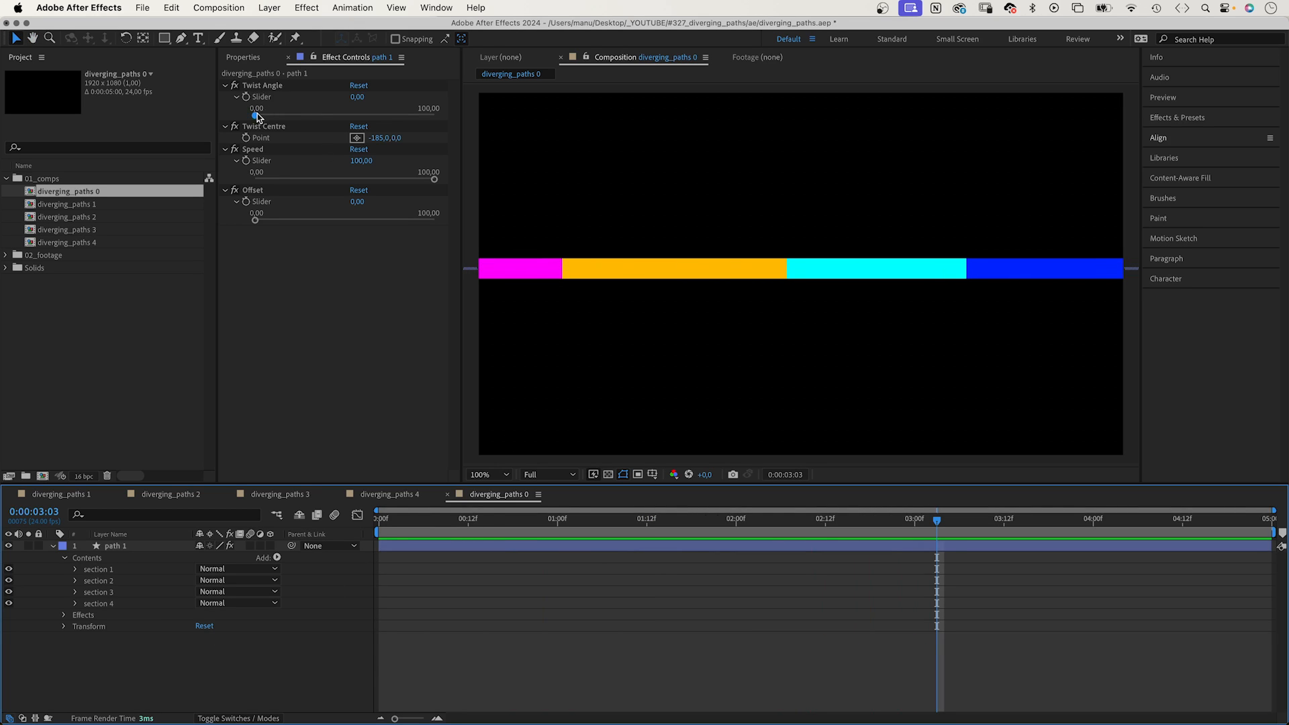
Try a Twist Angle of about 24 with a shifted Twist Centre, undo the shift and reset the angle to 0 at the first frame.
drag(255, 115, 298, 116)
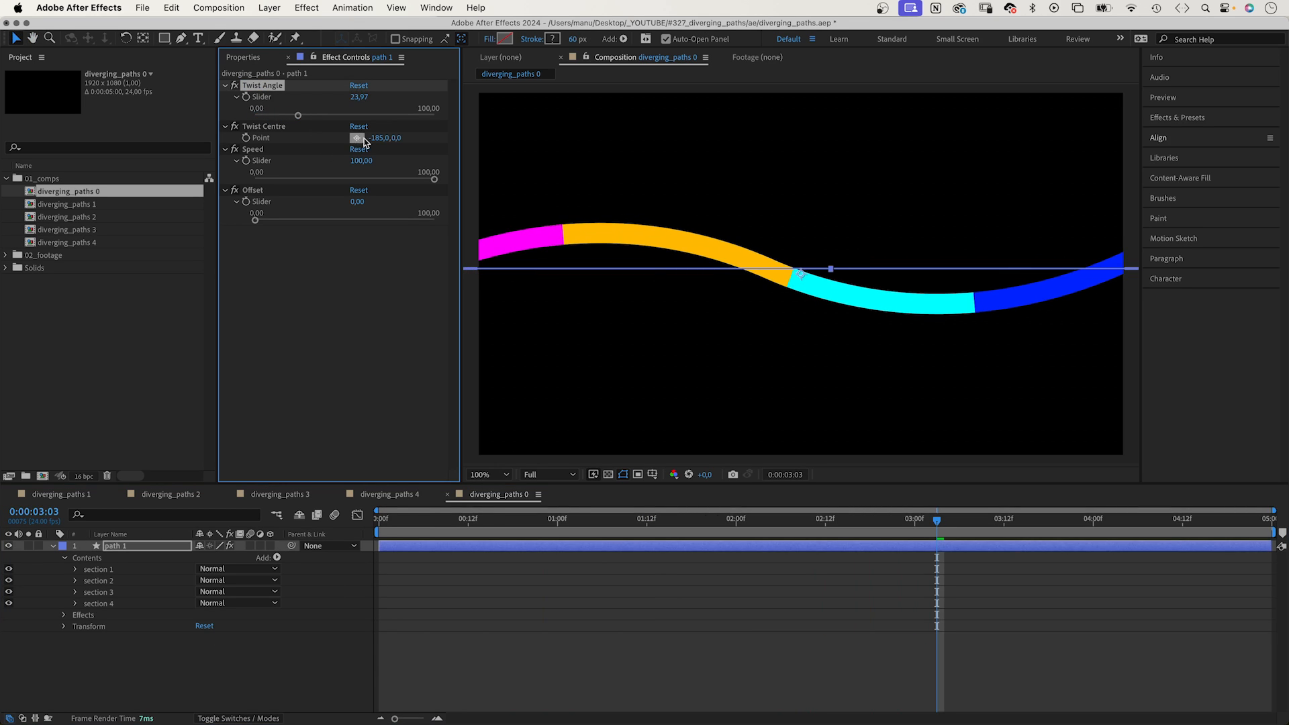
drag(373, 138, 327, 133)
key(super+z)
drag(515, 524, 355, 547)
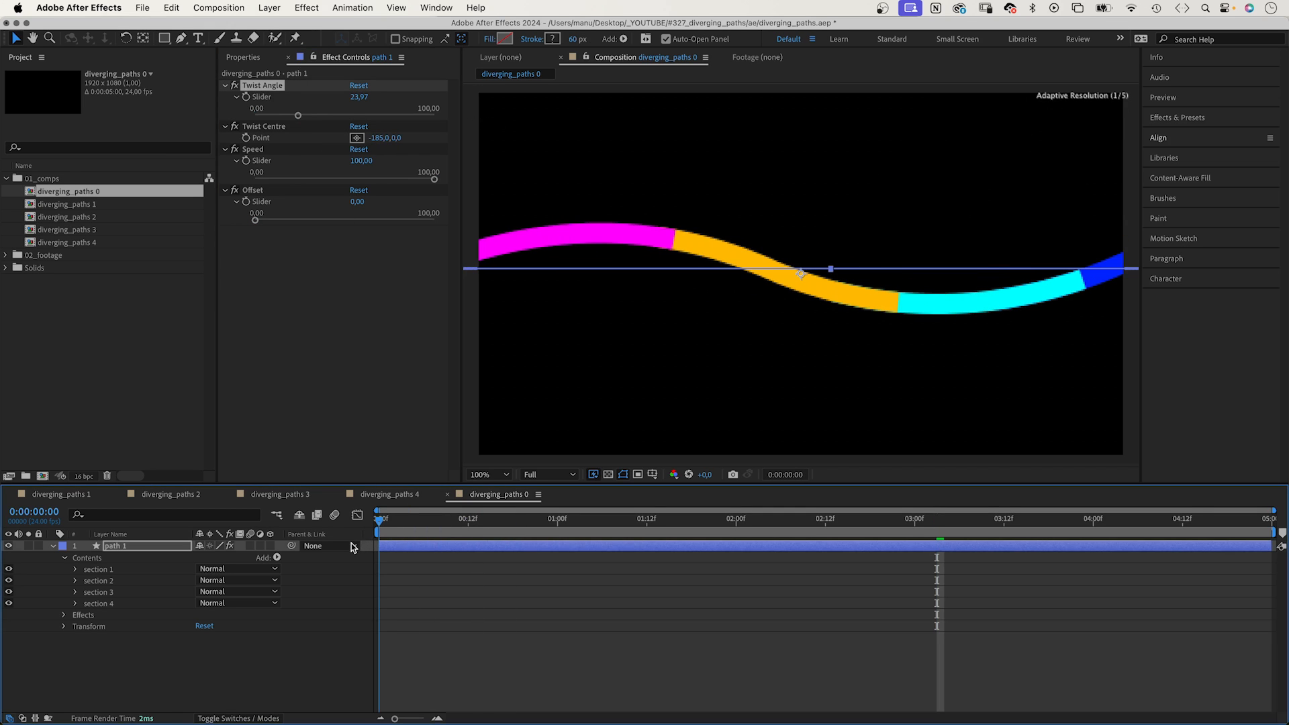
click(359, 97)
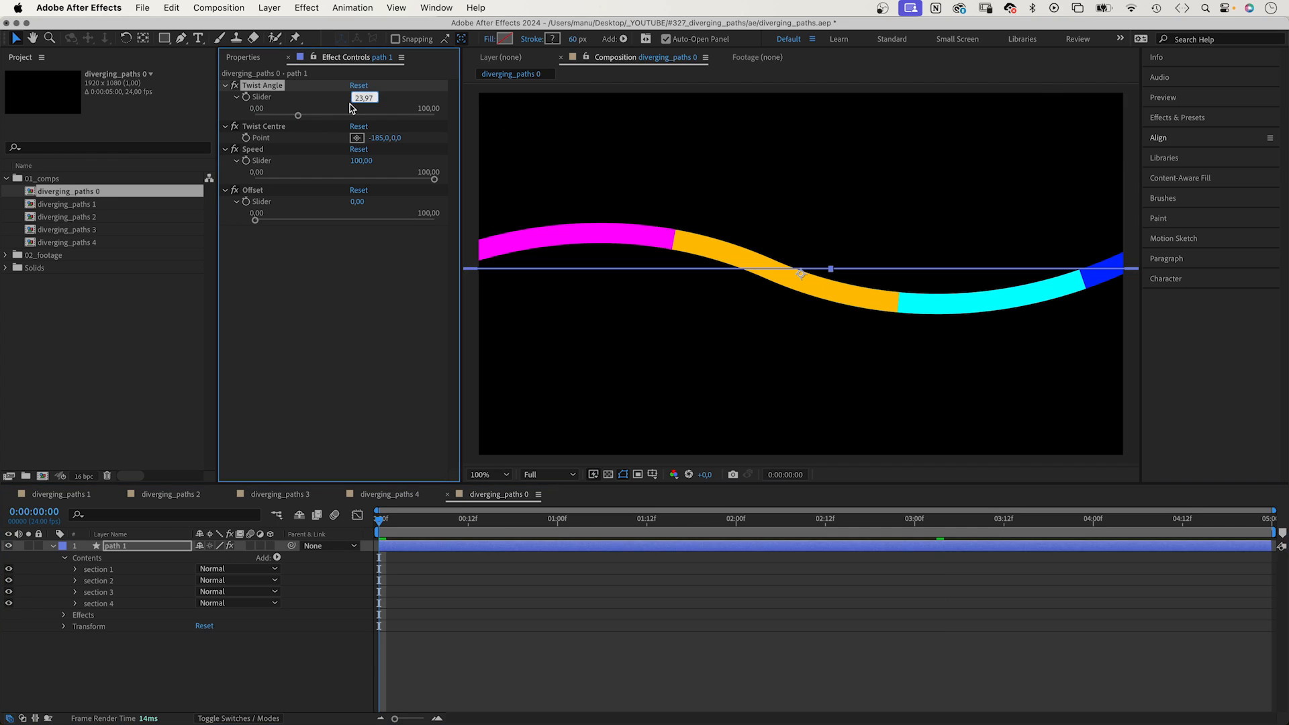
text(0)
key(Return)
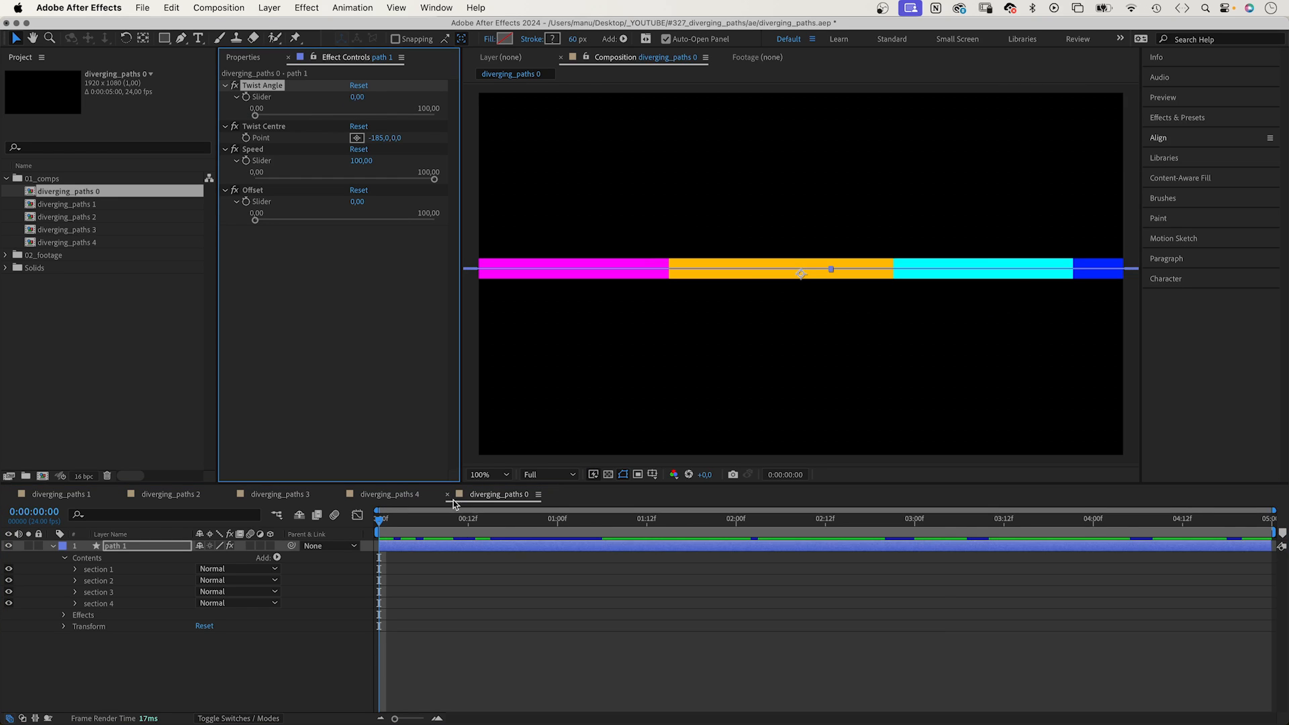
Add starting keyframes for Twist Angle and Twist Centre at 0:00:01:00.
drag(502, 529, 556, 527)
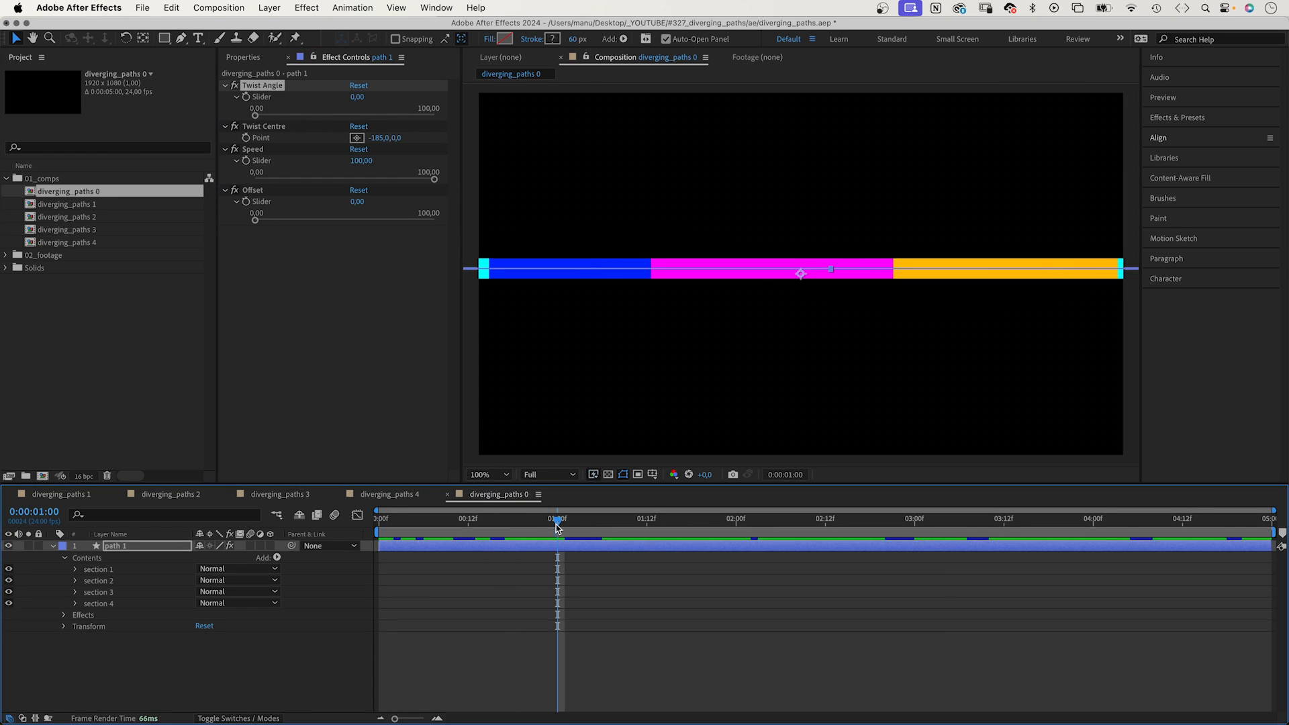
click(245, 98)
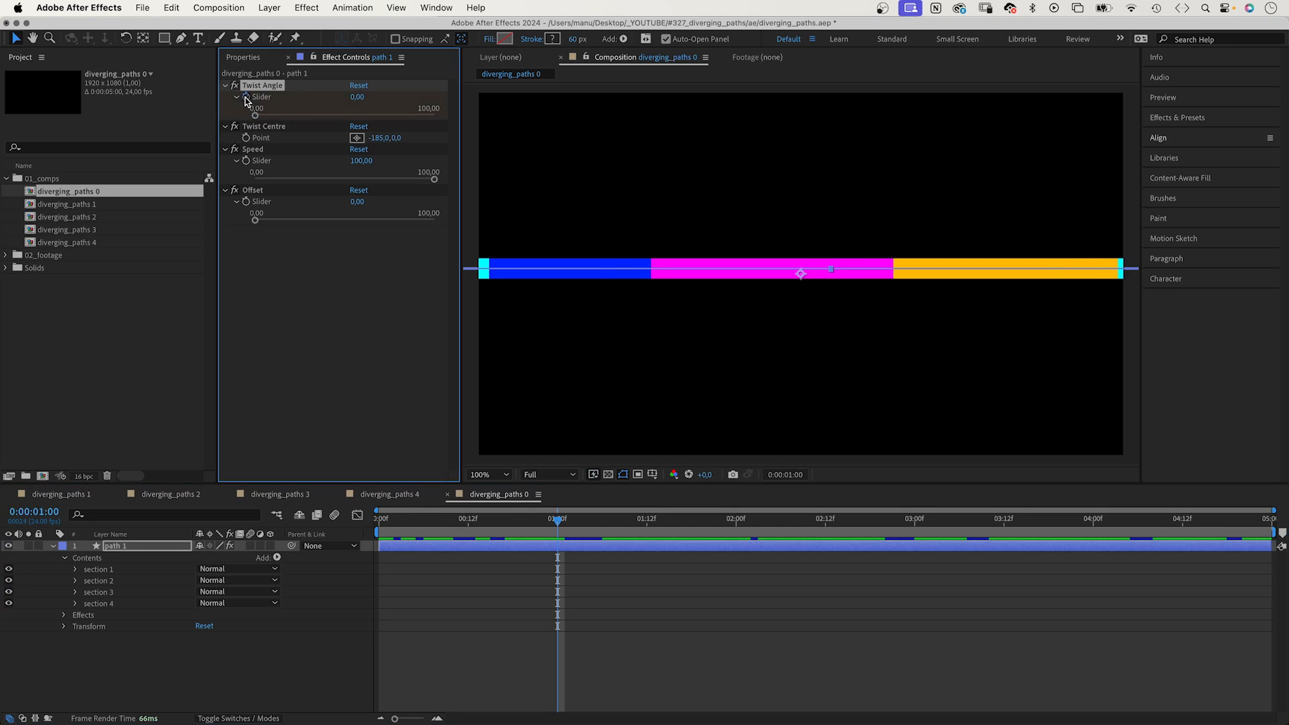
click(246, 137)
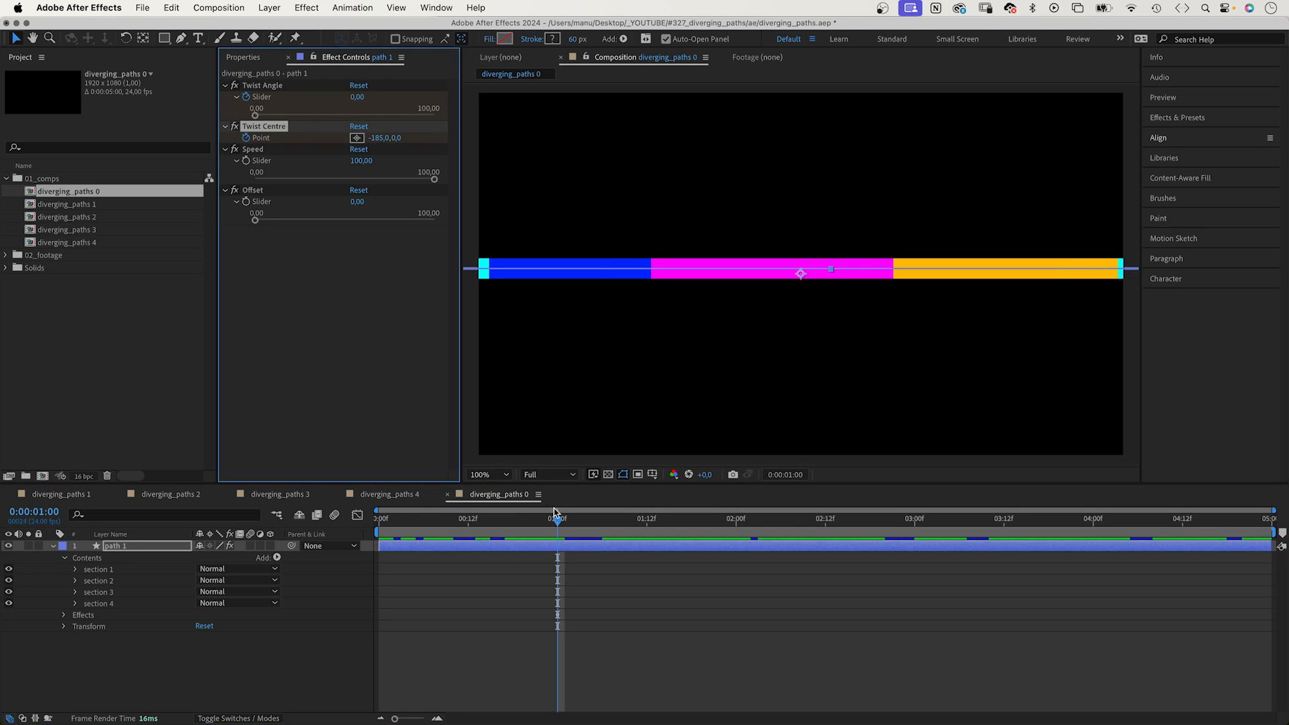
At 0:00:01:12, set the Twist Angle to 18 and the Twist Centre's X value to -215.
drag(554, 512, 648, 524)
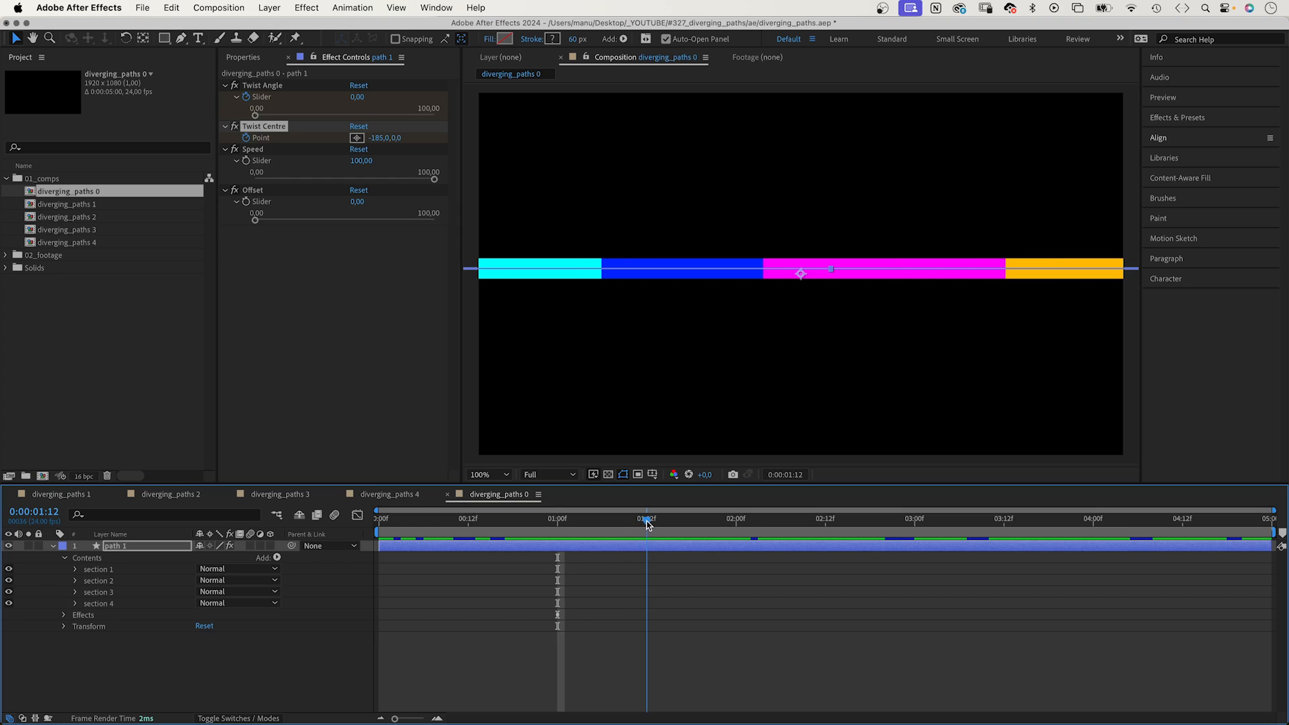
click(361, 98)
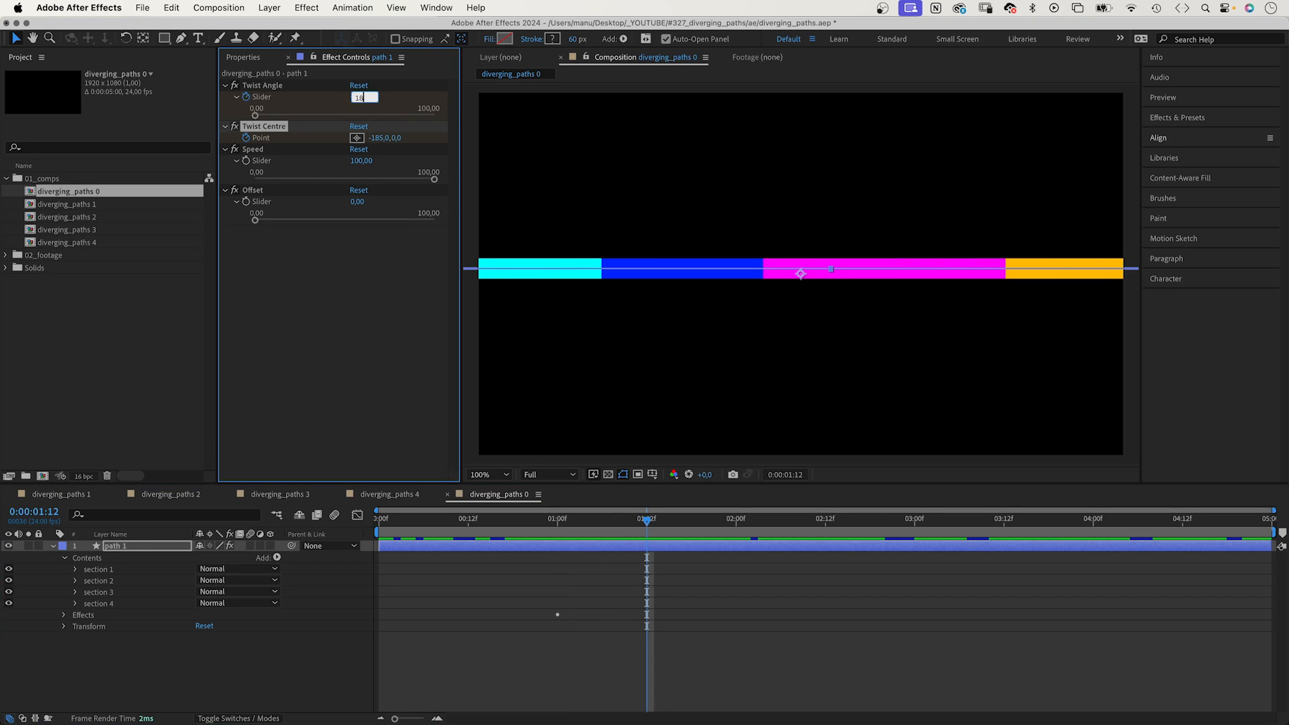
key(Return)
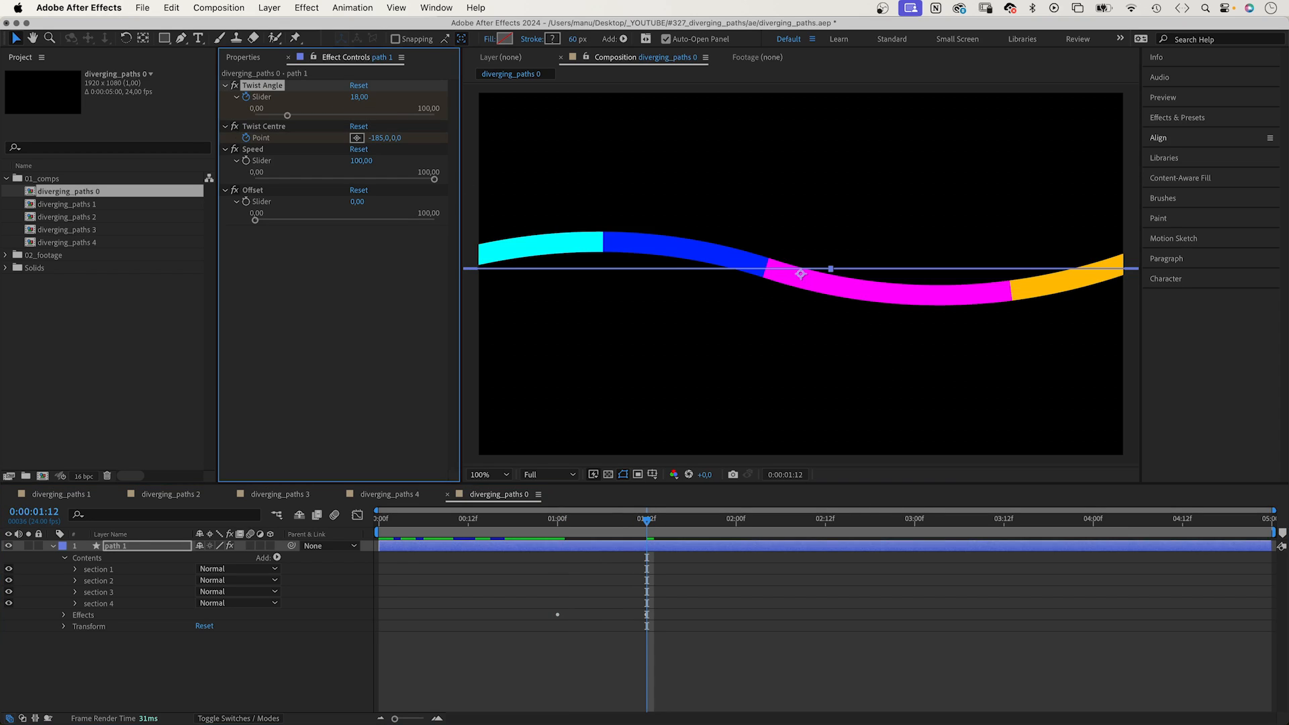
click(377, 138)
text(-)
key(Return)
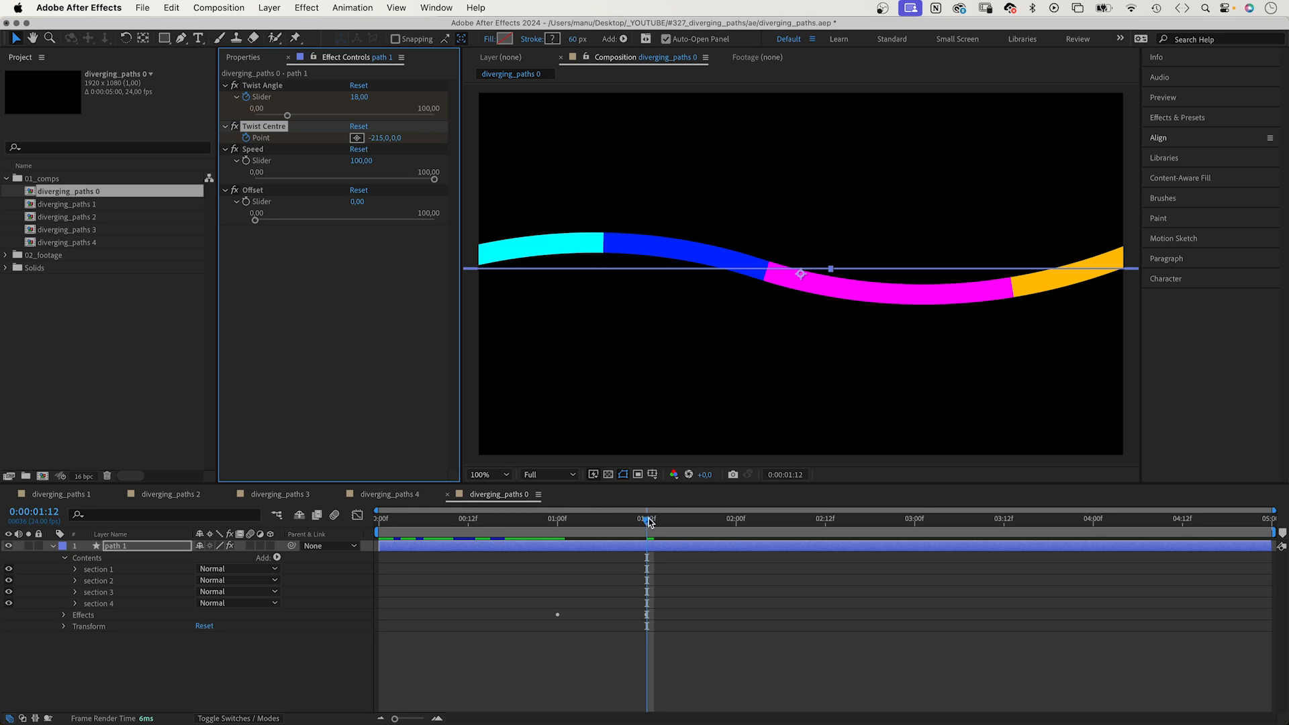
At the last frame, 0:00:04:23, set the Twist Angle to 23 and the Twist Centre's X value to -245.
drag(648, 522, 1263, 556)
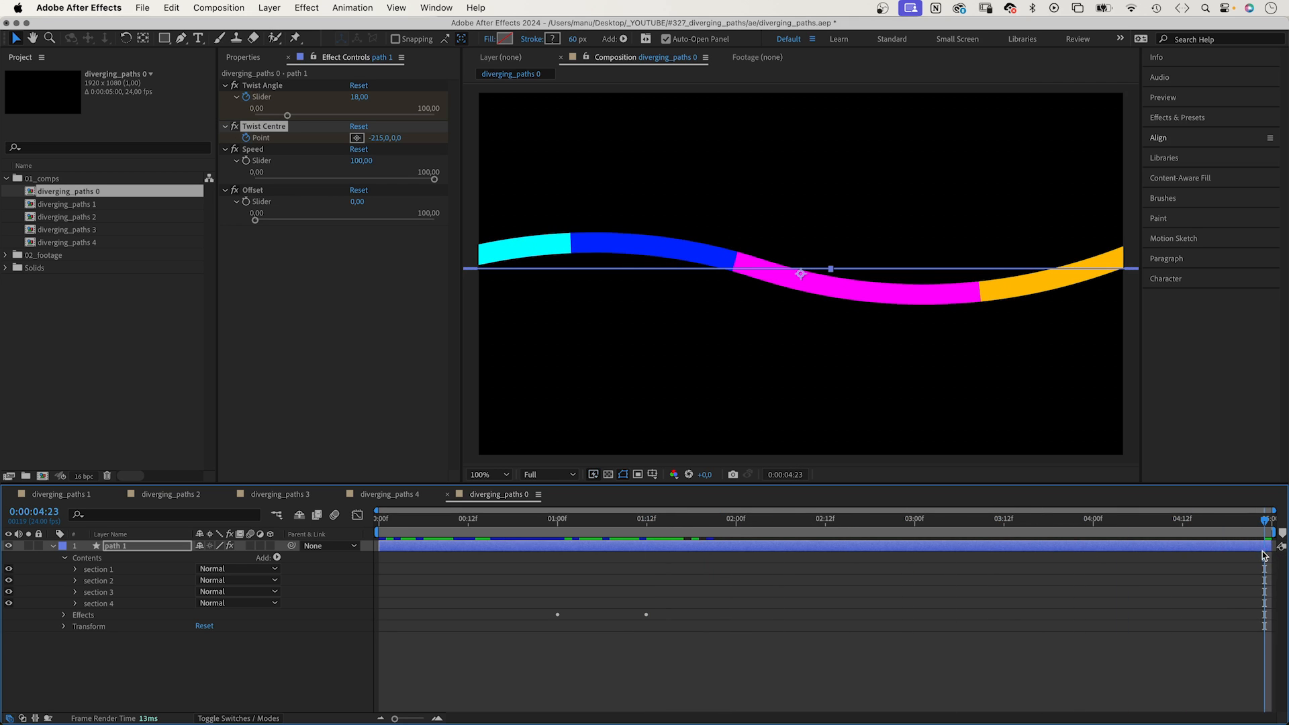
key(u)
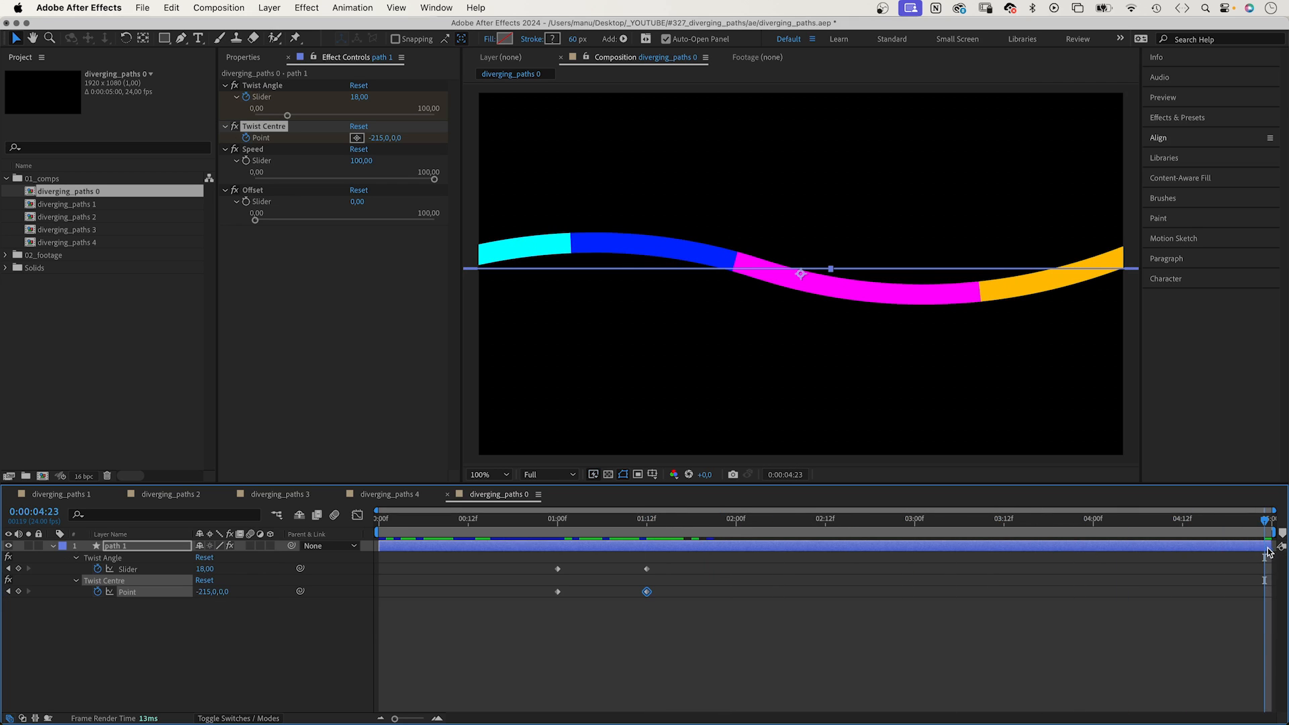
click(201, 568)
key(Return)
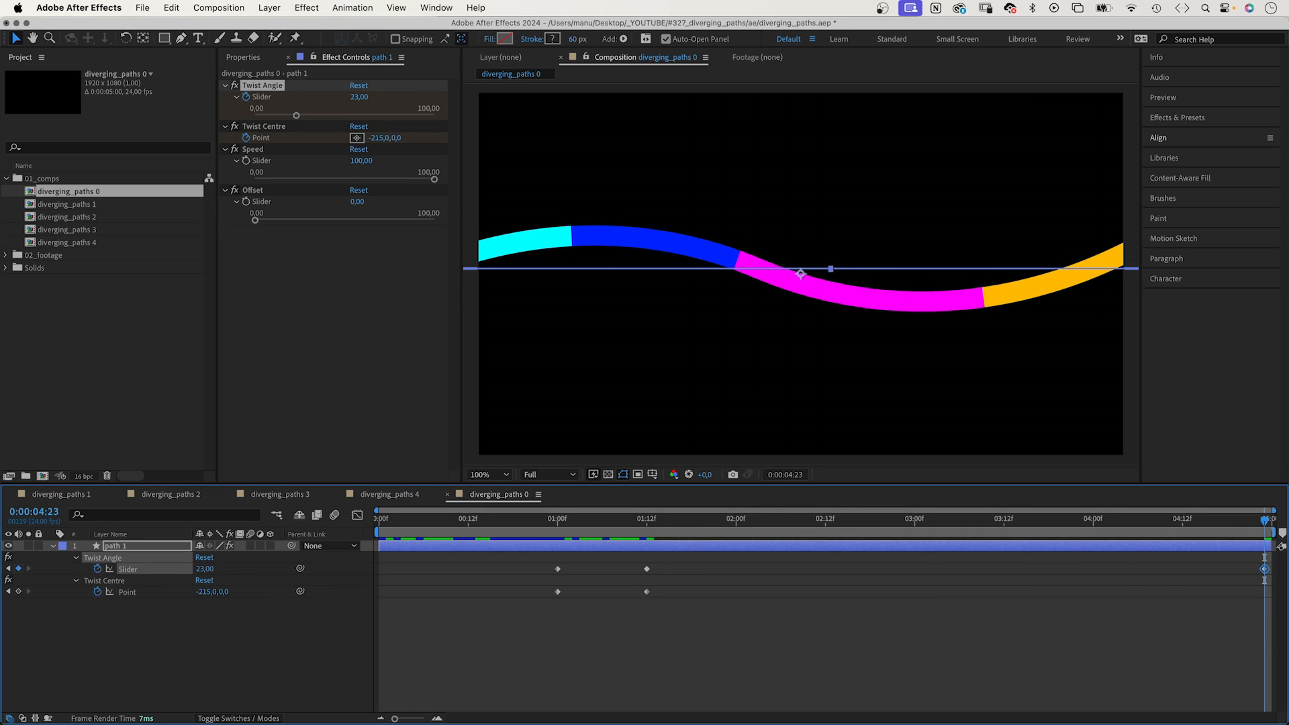
click(206, 593)
text(-2)
key(Return)
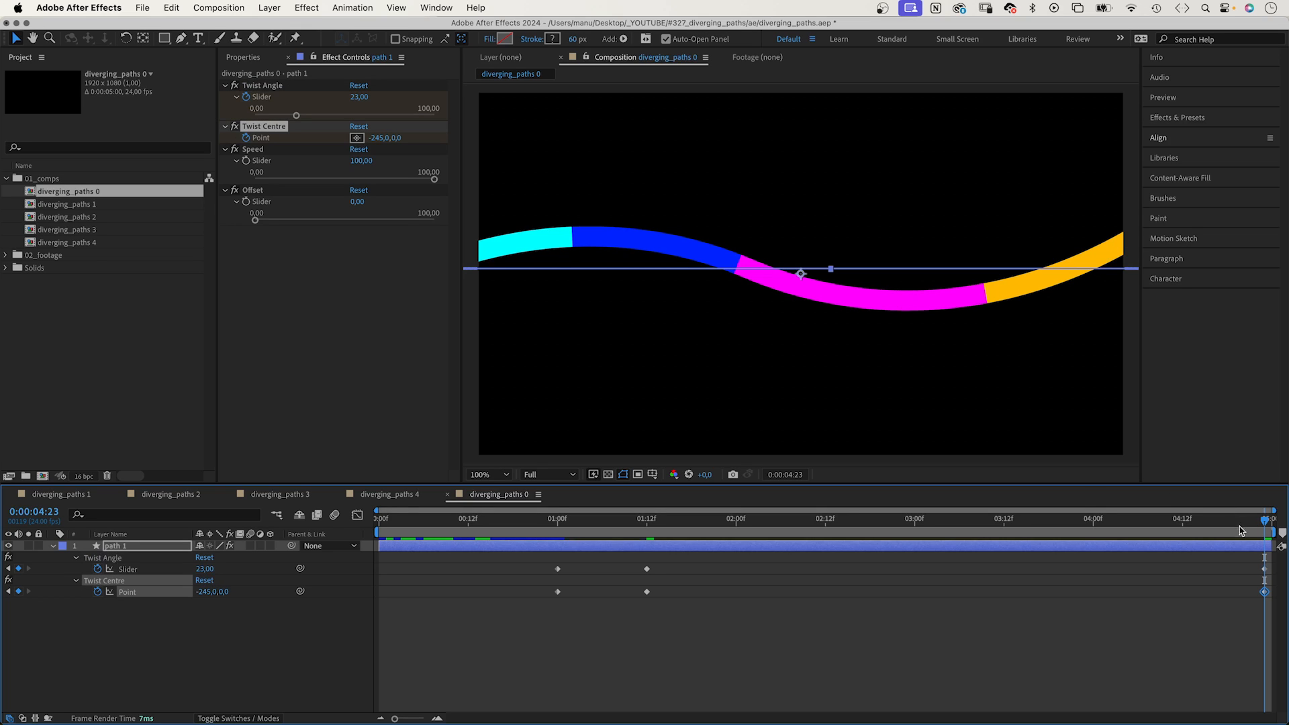
Convert the Twist Angle and Twist Centre keyframes at 0:00:01:12 to Auto Bezier in the speed graph and play back the animation.
drag(1253, 528, 646, 542)
drag(519, 560, 1270, 632)
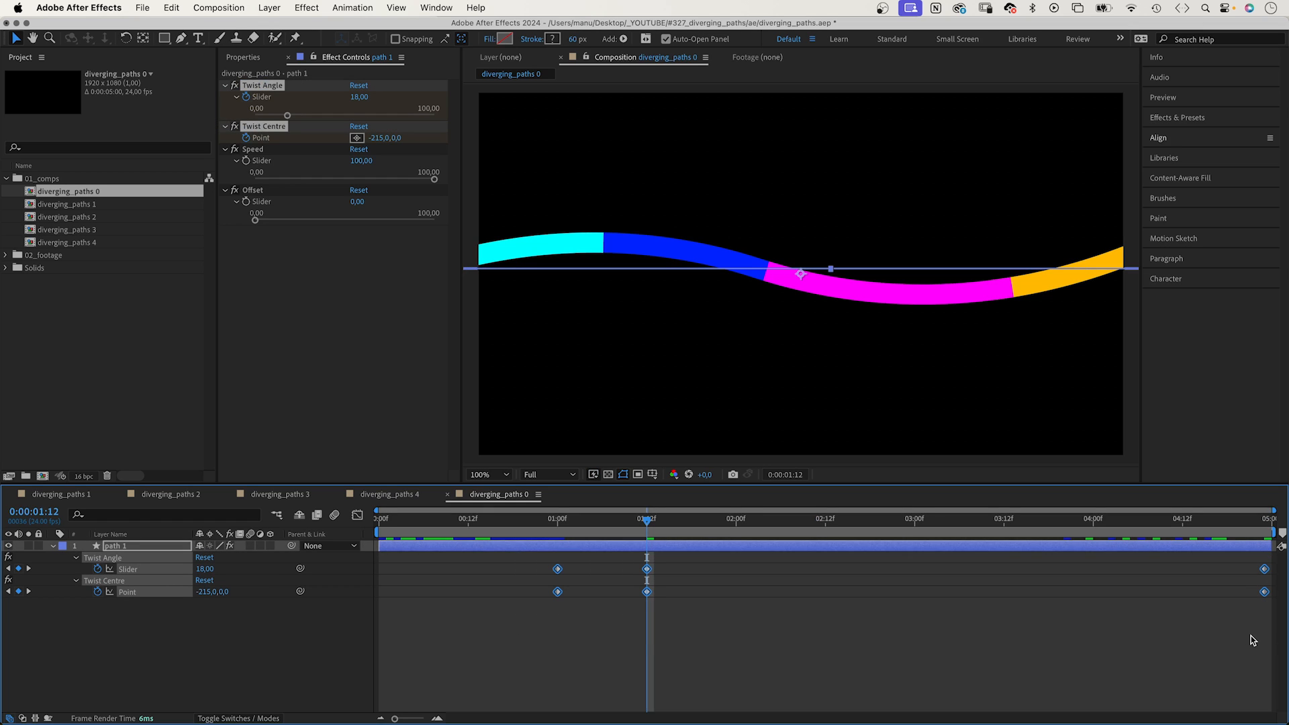
click(357, 515)
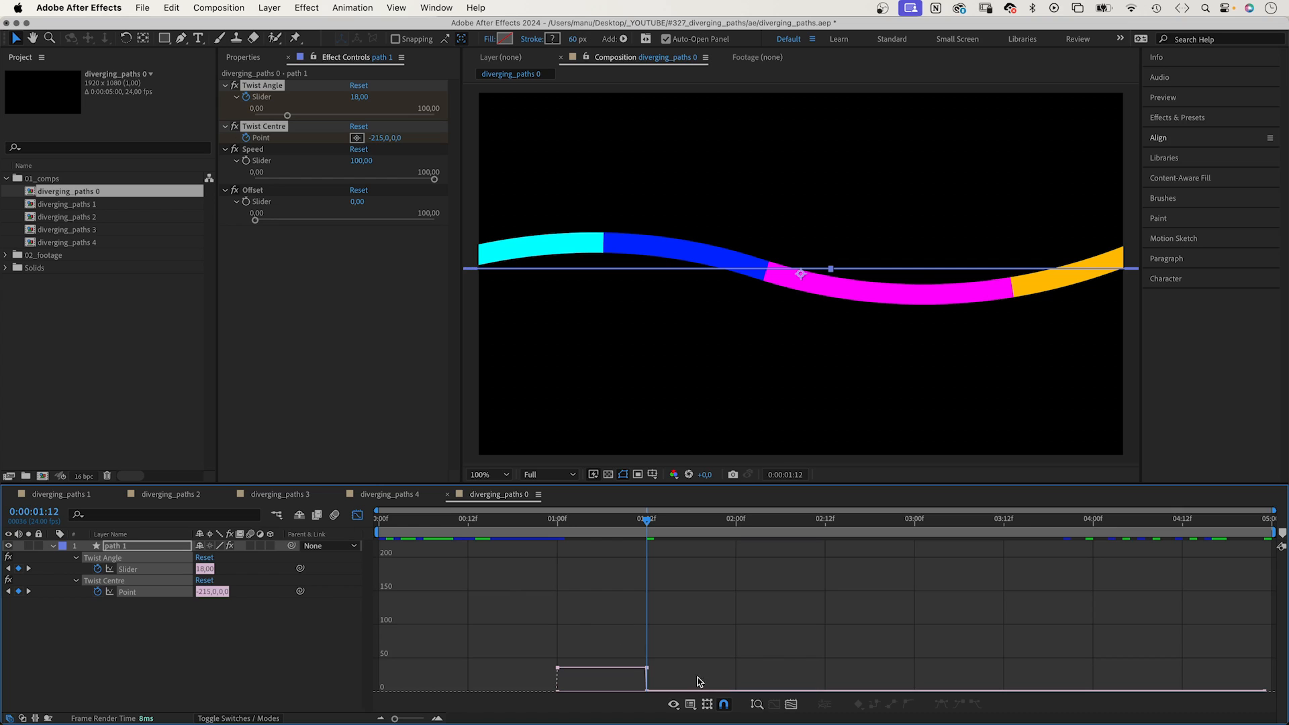
drag(703, 627, 629, 663)
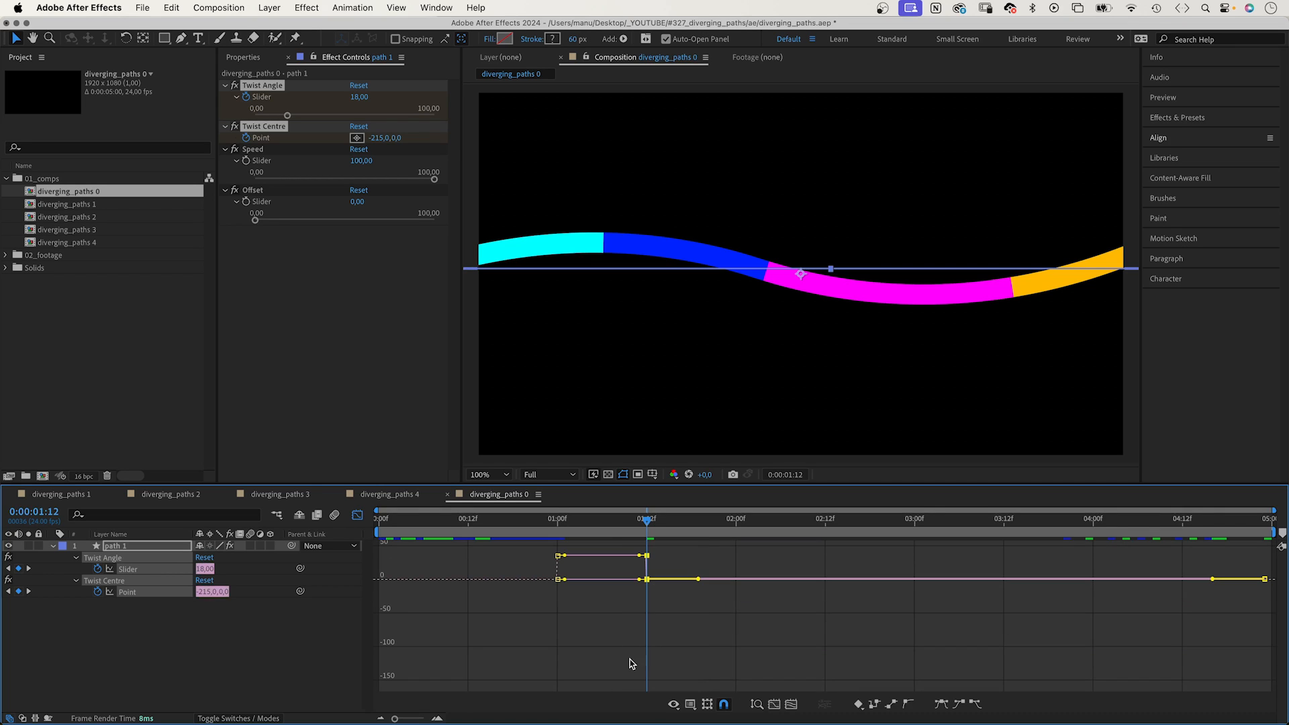
click(909, 705)
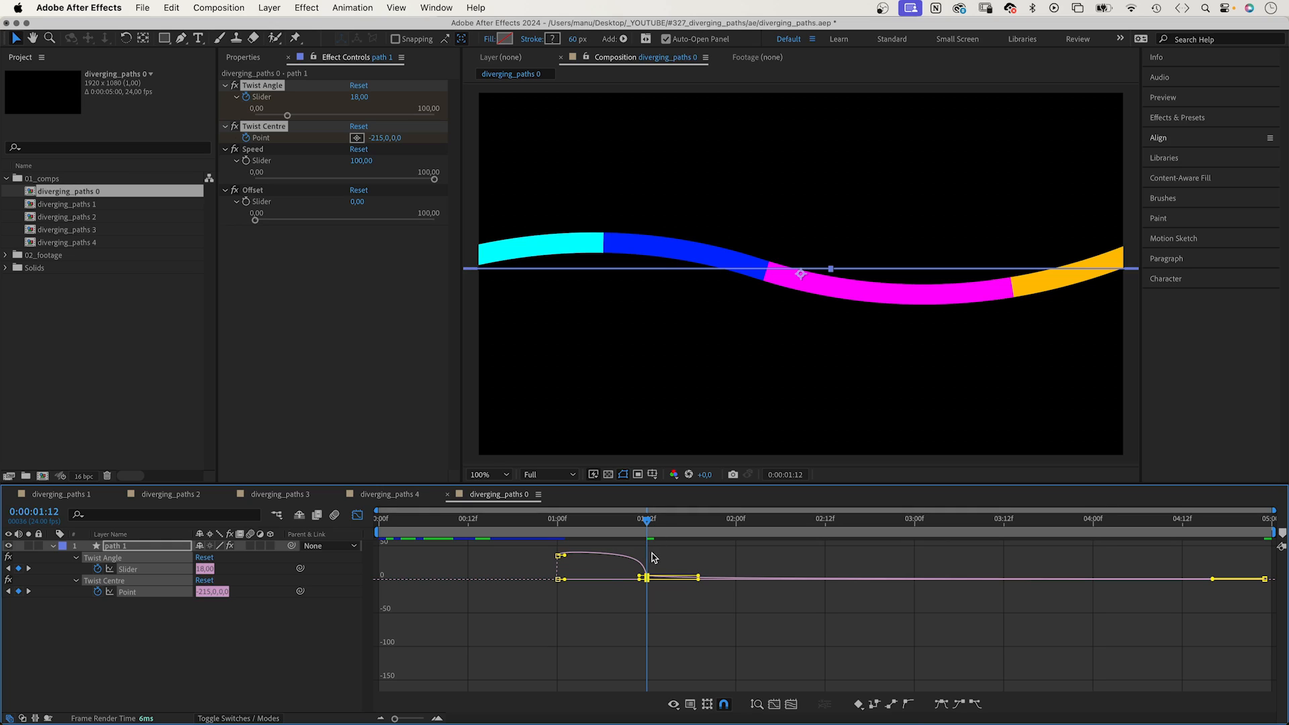
drag(681, 560, 591, 588)
drag(553, 530, 542, 531)
key(space)
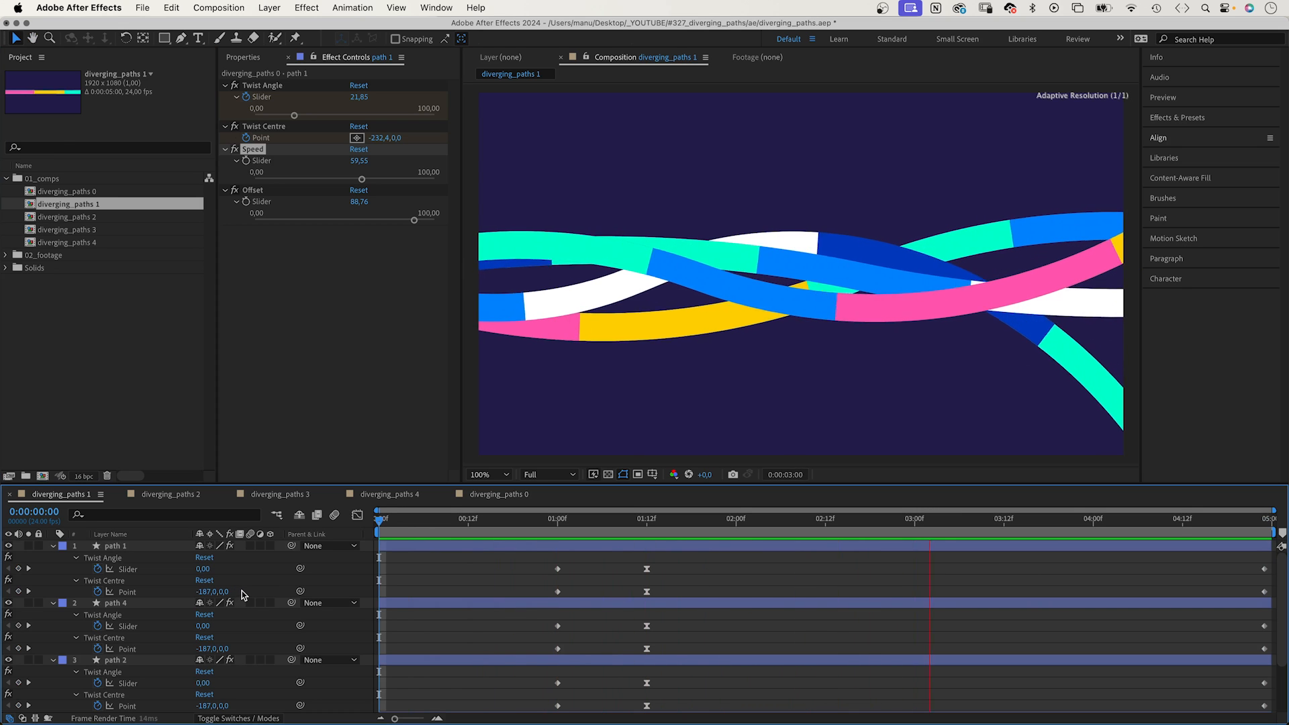
Open the diverging_paths 2, 3 and 4 compositions in turn and play them back to compare variations of the effect.
key(space)
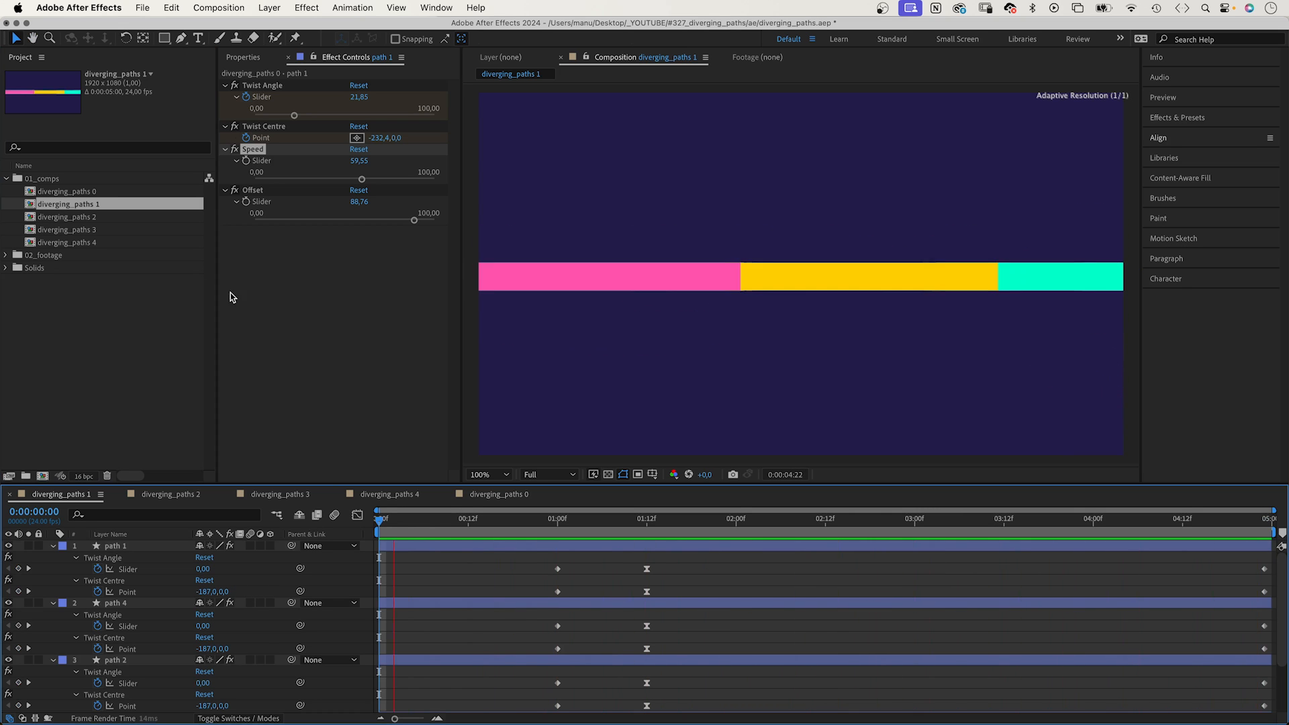
double_click(64, 216)
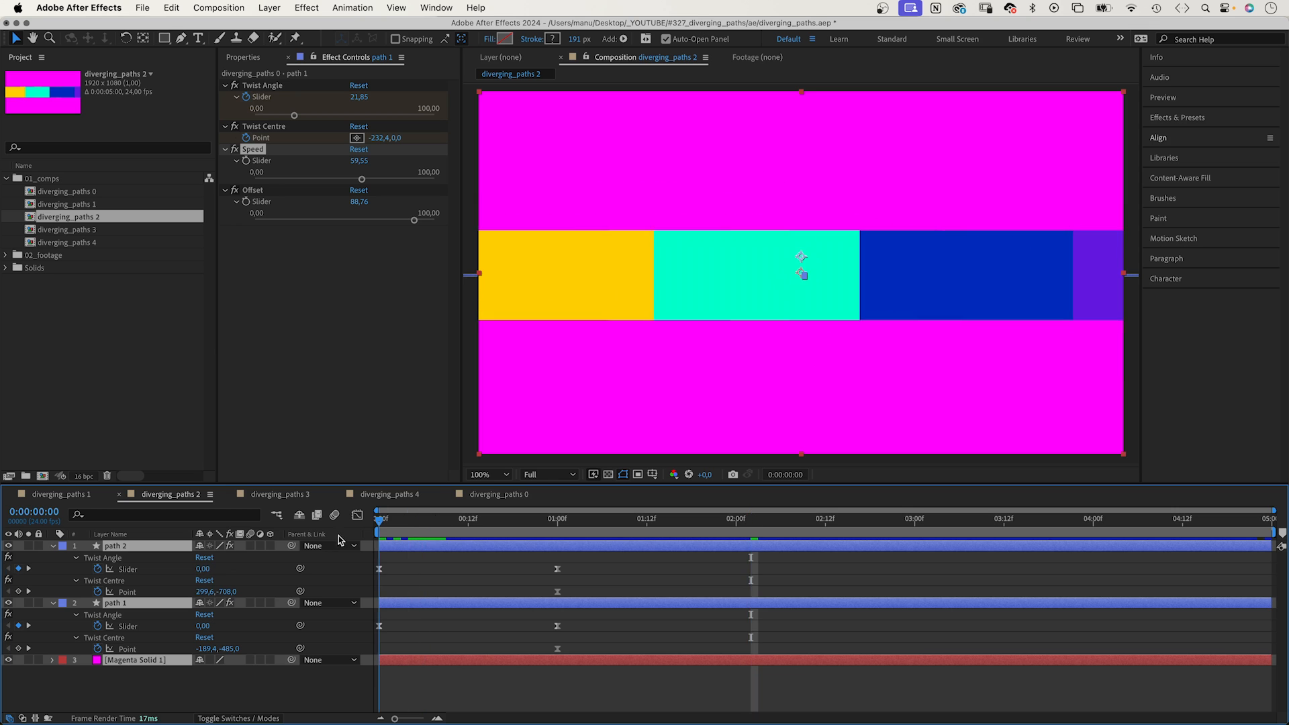
key(Home)
key(space)
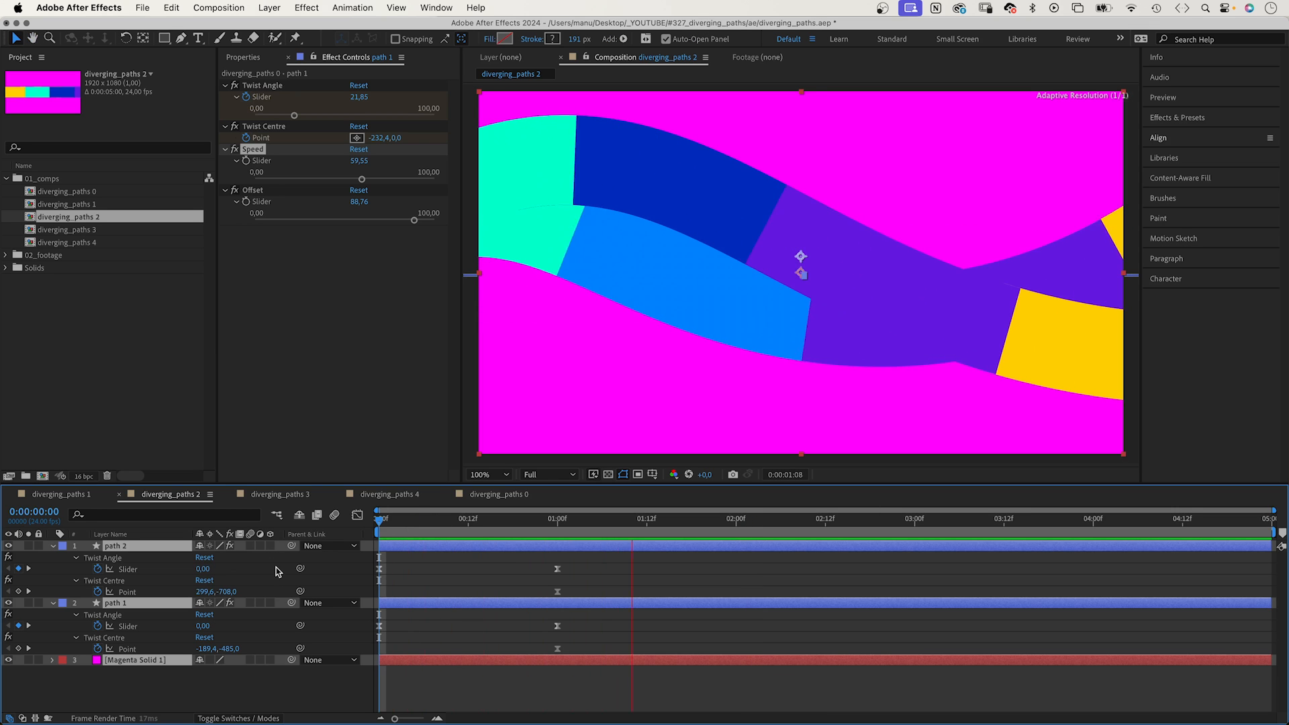
double_click(103, 229)
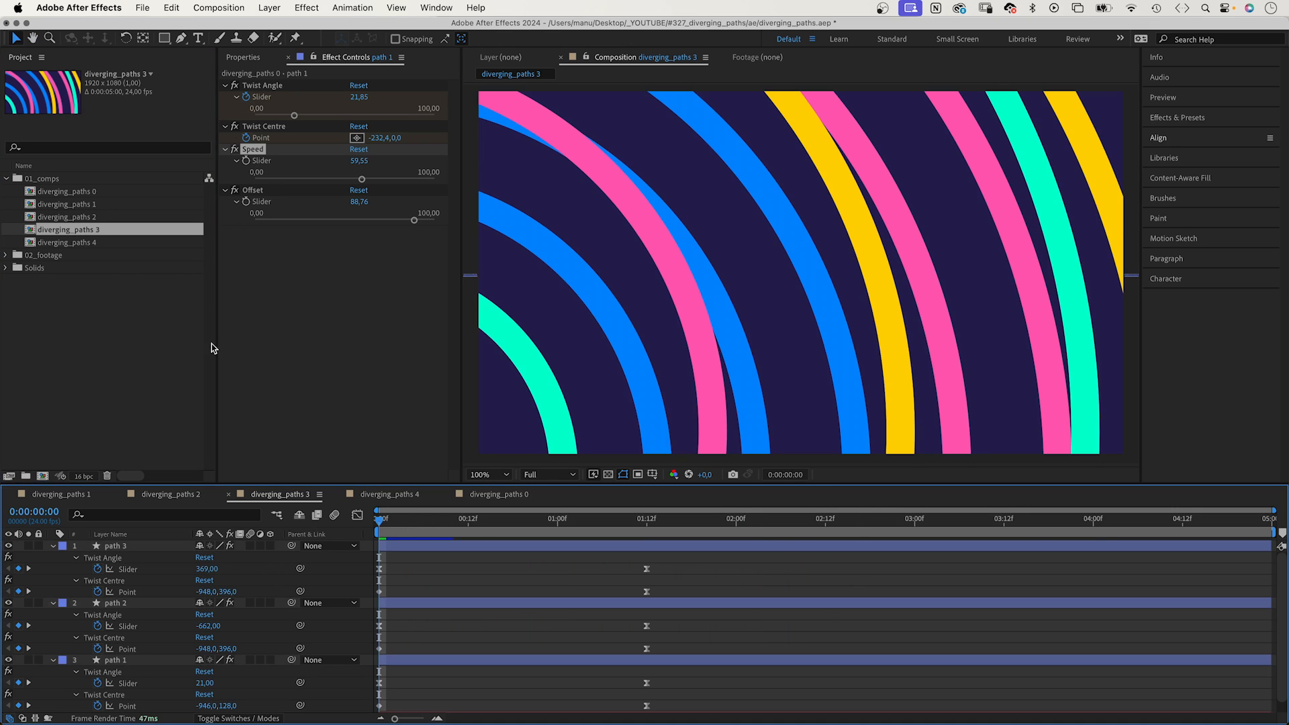
key(space)
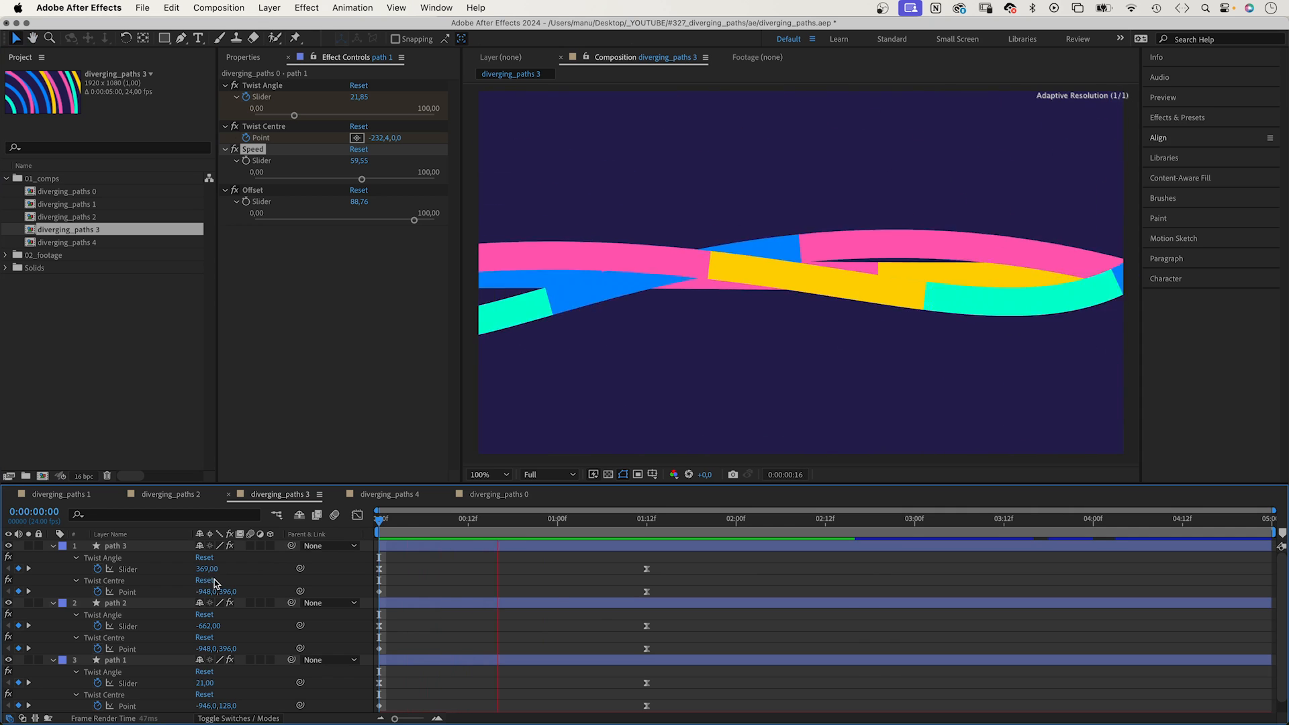
double_click(75, 243)
key(space)
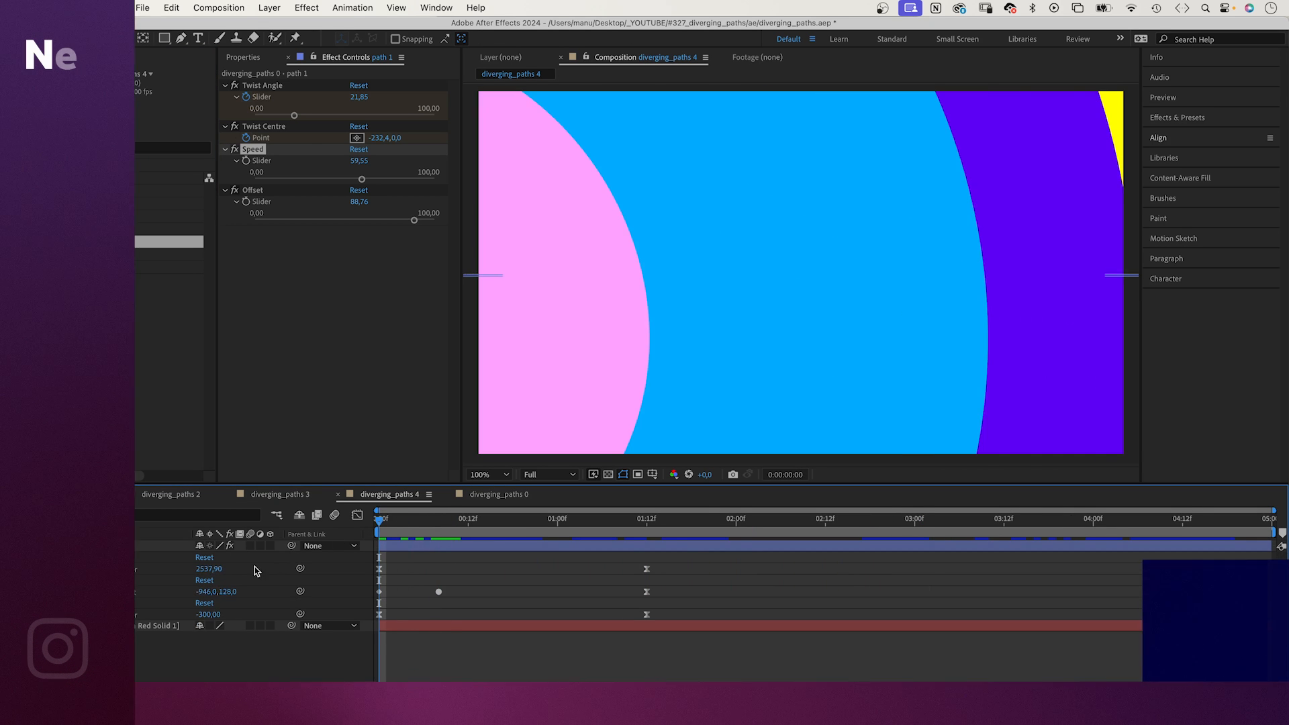